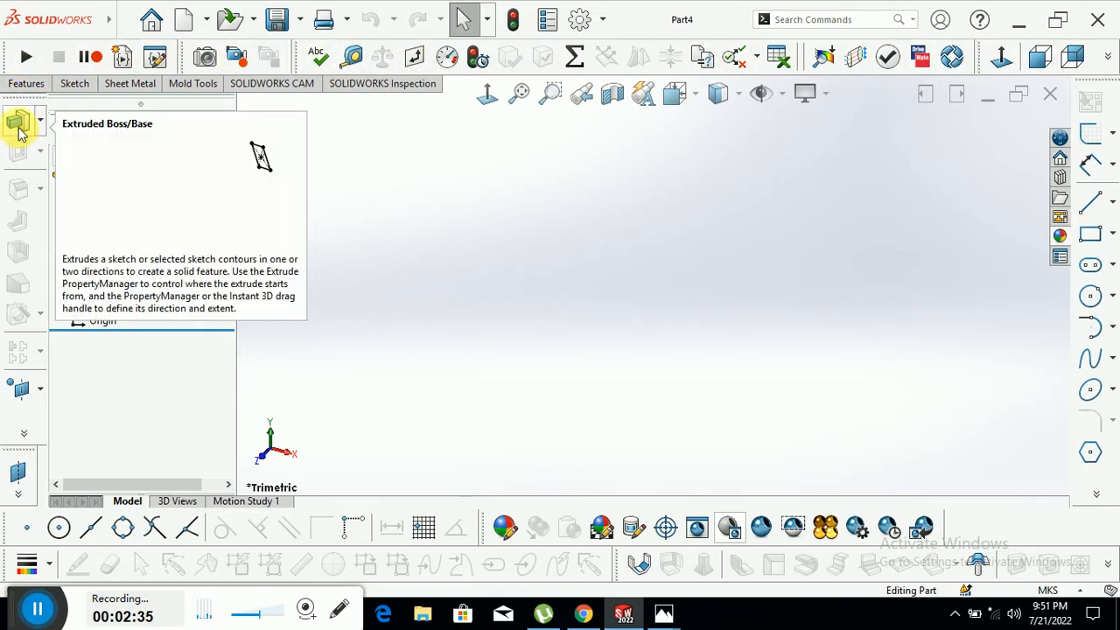
Step: Look through the available command sets for features, sketching, sheet metal, mold tools and inspection
{"action": "left_click", "coordinate": [21, 84]}
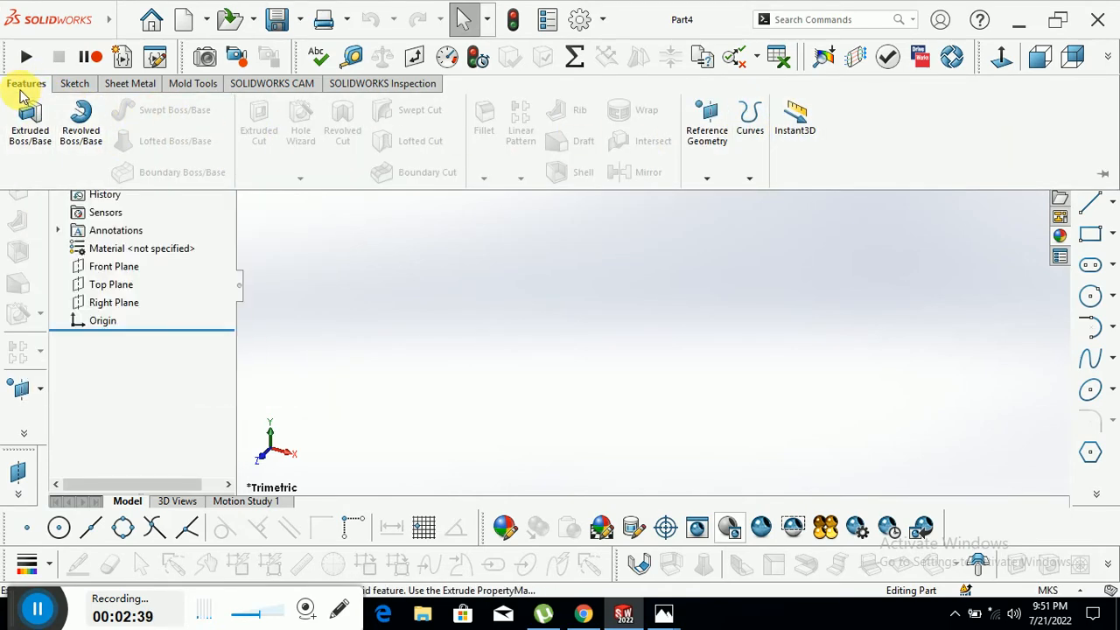
{"action": "left_click", "coordinate": [72, 85]}
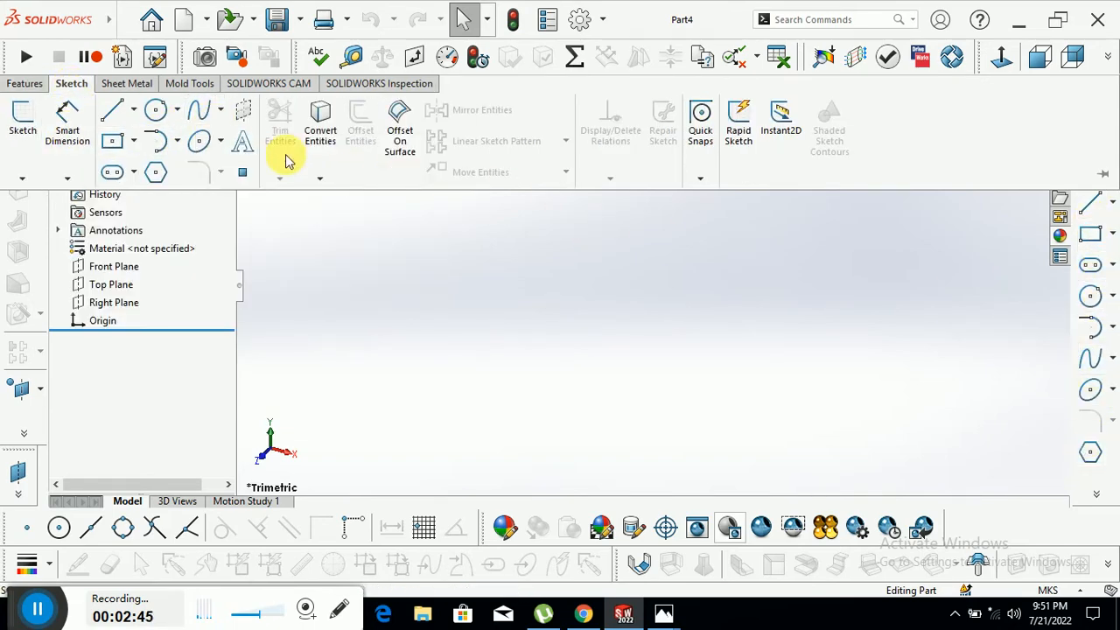
{"action": "left_click", "coordinate": [115, 84]}
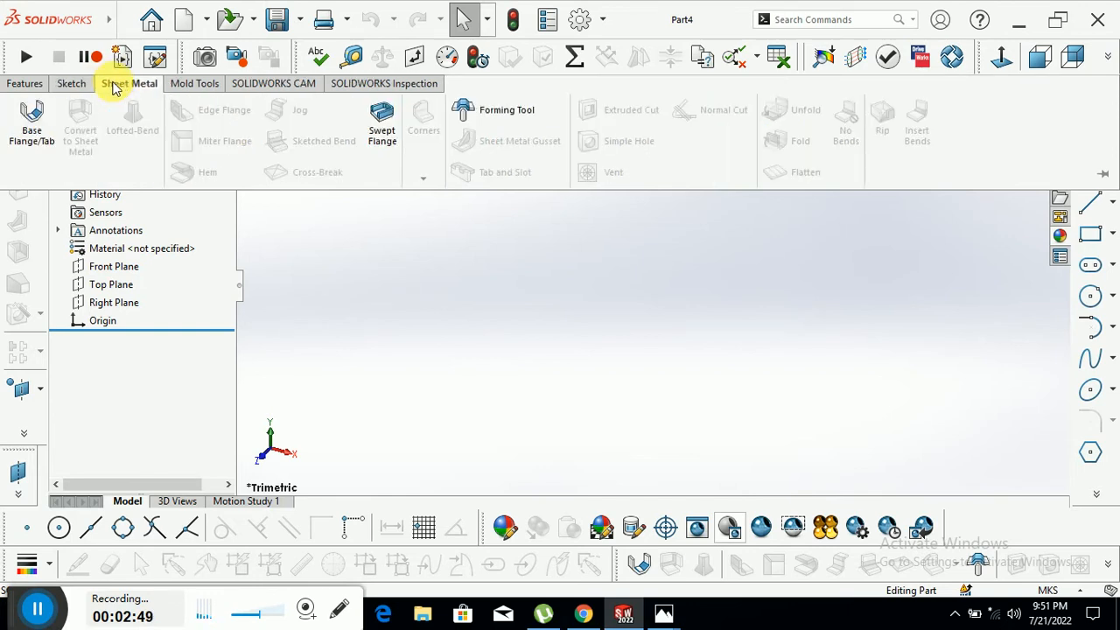
{"action": "left_click", "coordinate": [180, 85]}
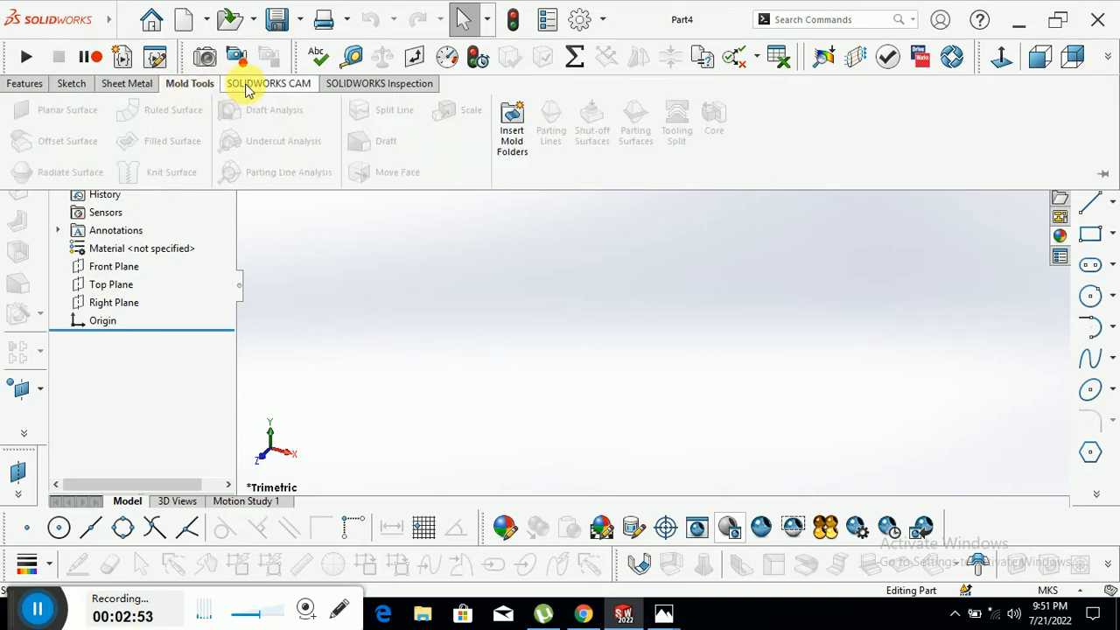
{"action": "left_click", "coordinate": [320, 83]}
{"action": "left_click", "coordinate": [368, 83]}
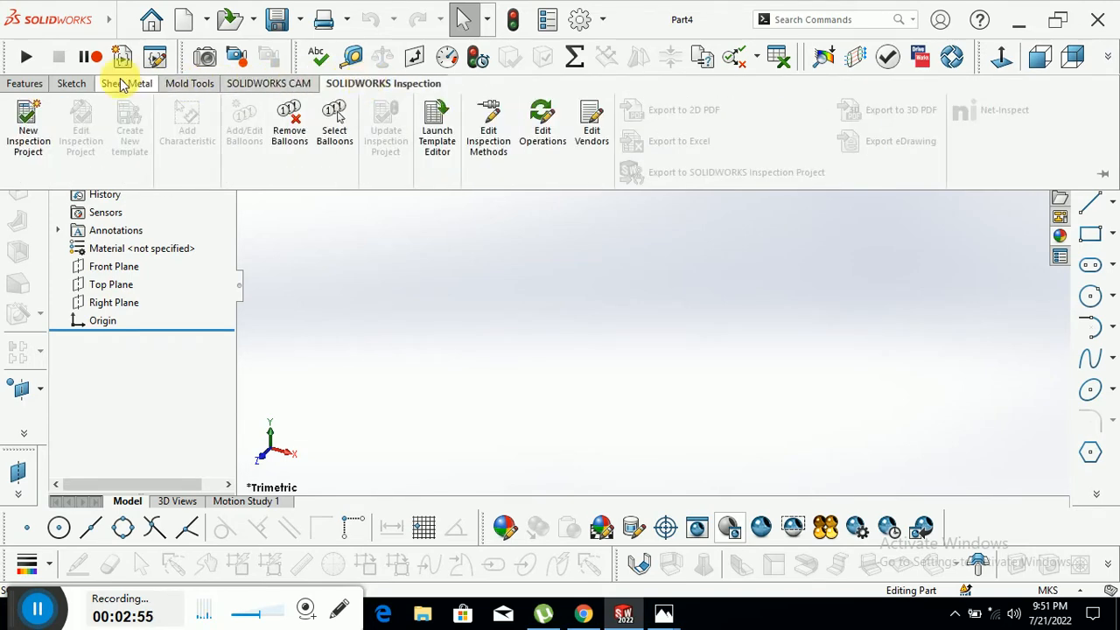
{"action": "left_click", "coordinate": [25, 85]}
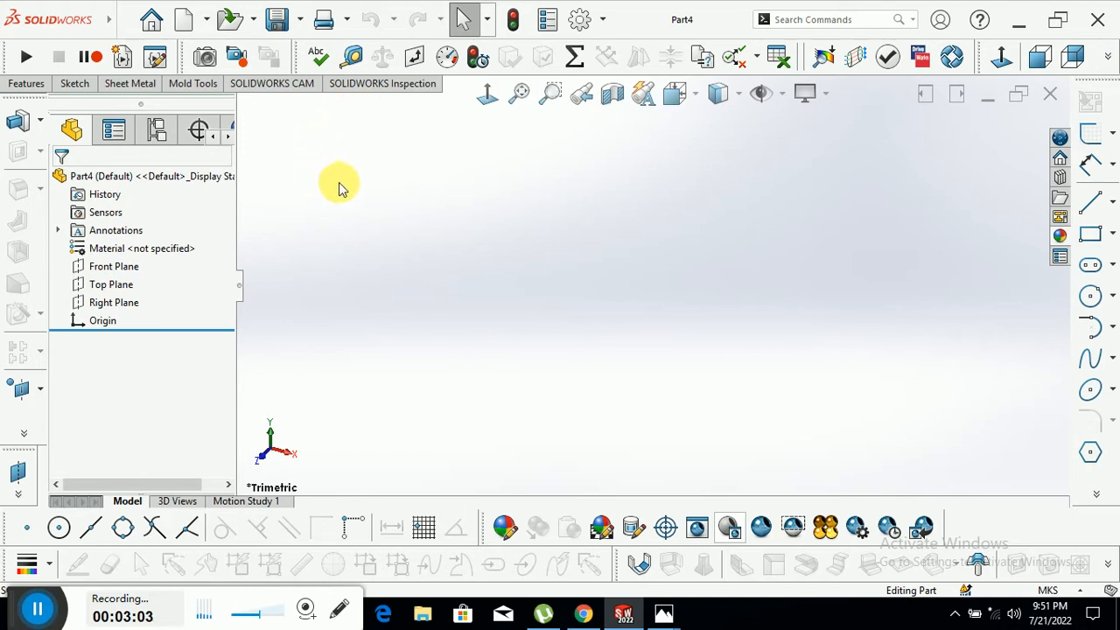
Step: Hide the Sketch toolbar in the Customize settings, show it again, and look through the remaining toolbars
{"action": "left_click", "coordinate": [602, 21]}
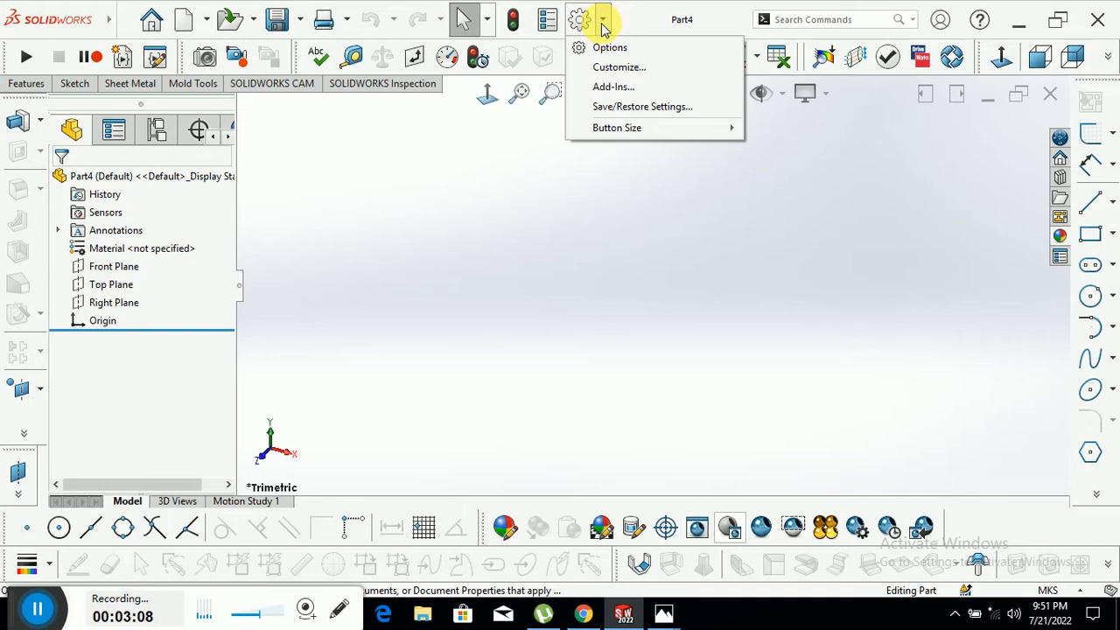
{"action": "left_click", "coordinate": [610, 66]}
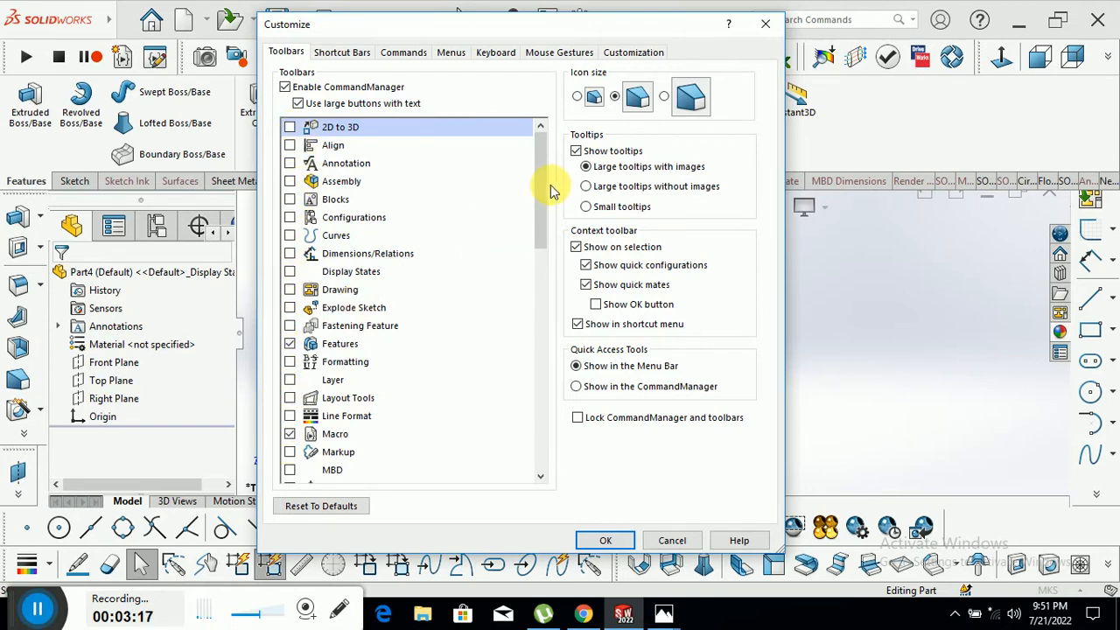
{"action": "left_click_drag", "start_coordinate": [538, 195], "coordinate": [532, 318]}
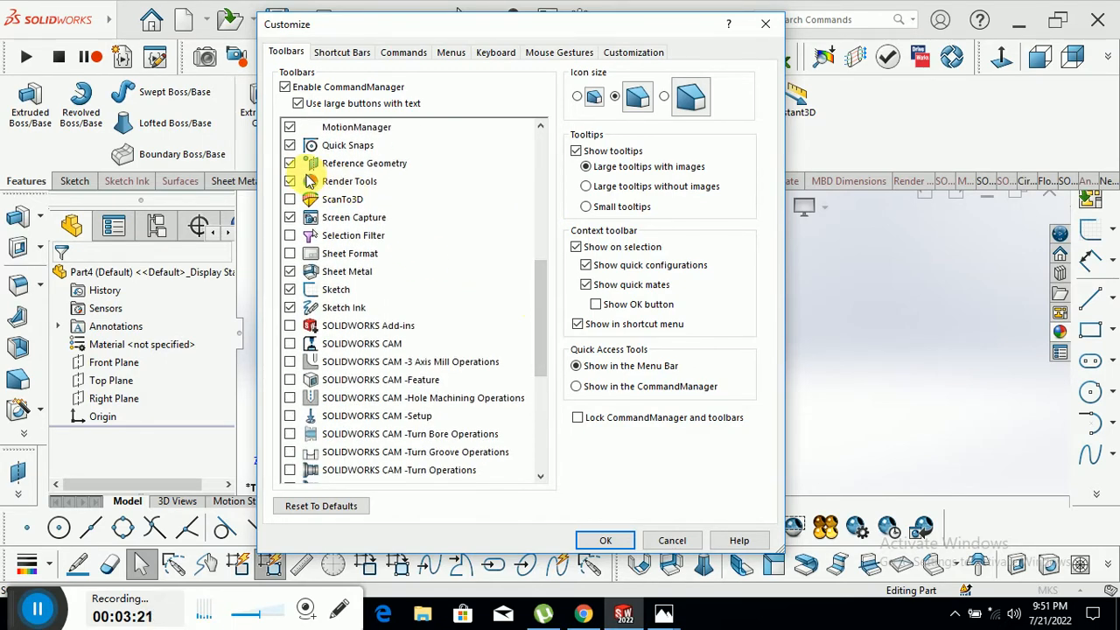
{"action": "left_click", "coordinate": [289, 293]}
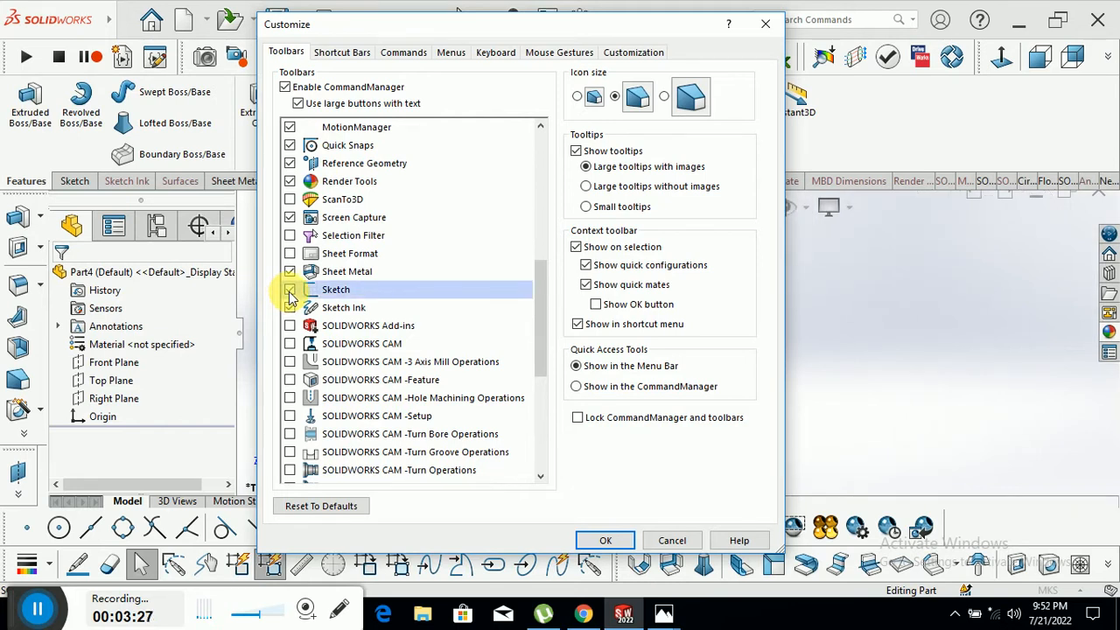
{"action": "left_click", "coordinate": [290, 292]}
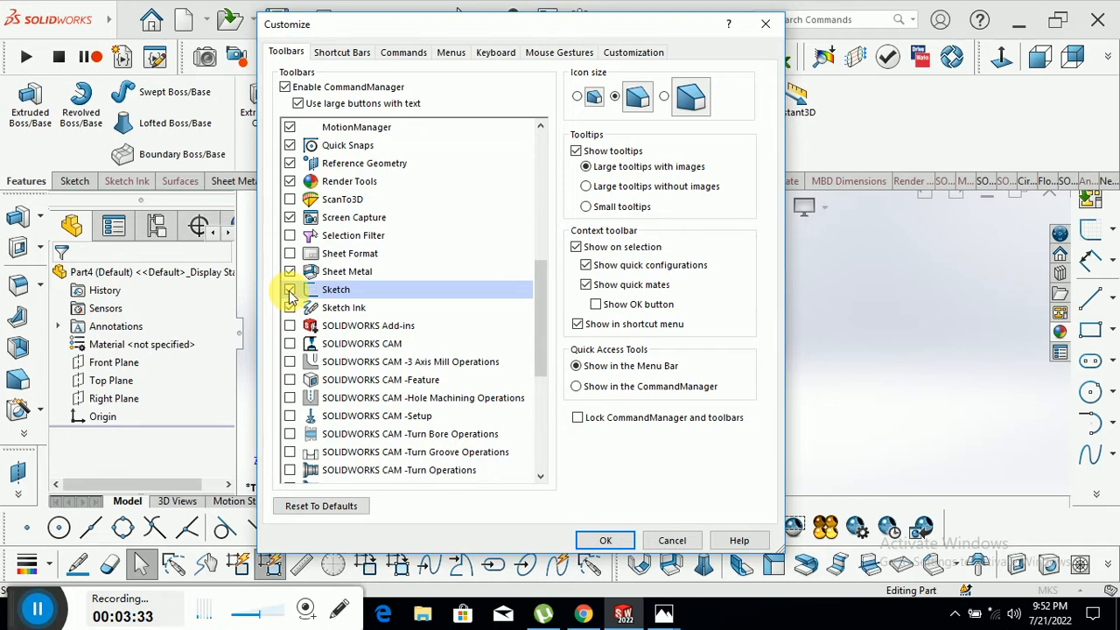
{"action": "left_click_drag", "start_coordinate": [536, 348], "coordinate": [537, 372]}
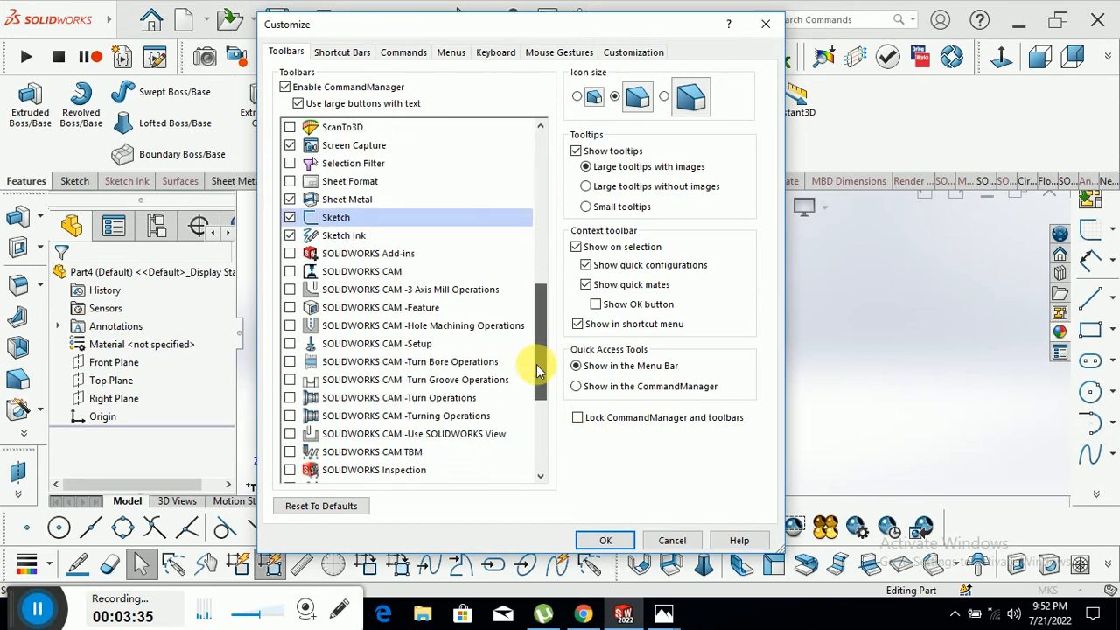
{"action": "scroll", "coordinate": [535, 373], "scroll_direction": "down", "scroll_amount": 2}
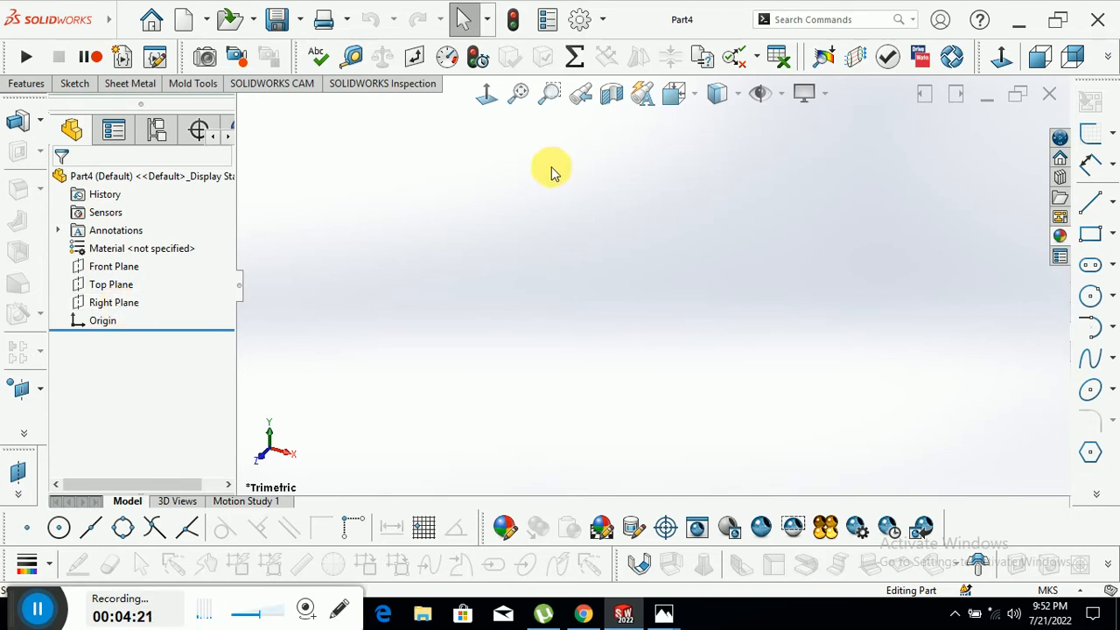
{"action": "left_click", "coordinate": [781, 94]}
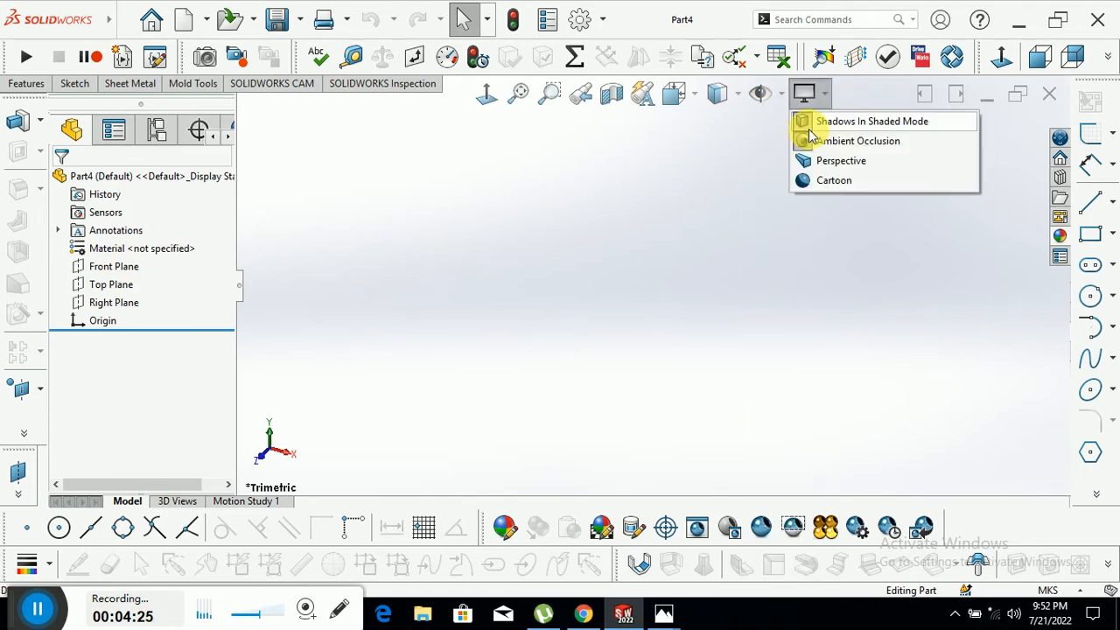
{"action": "left_click", "coordinate": [794, 127]}
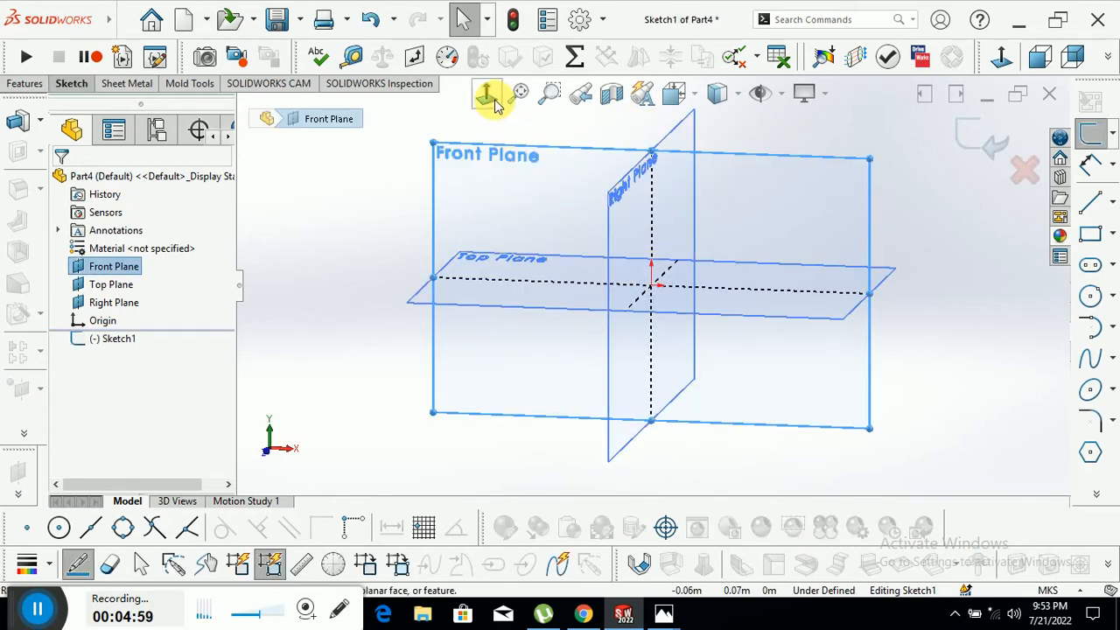
Step: On the Front Plane, sketch a vertical line about 0.04 m up from the origin, joined to a horizontal line about 0.05 m long
{"action": "left_click", "coordinate": [488, 98]}
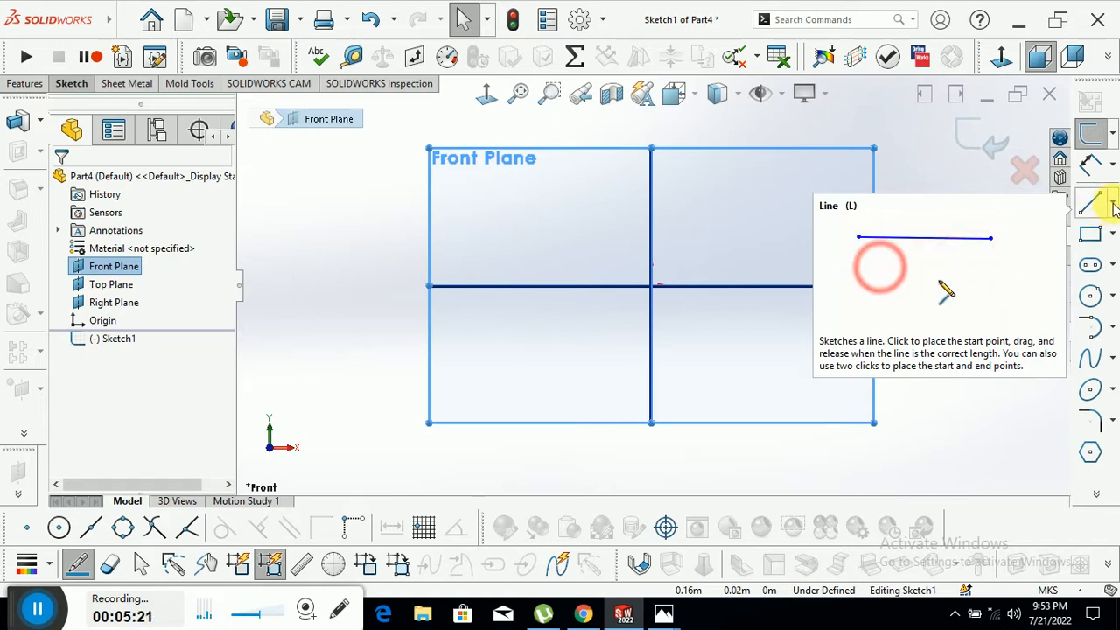
{"action": "left_click", "coordinate": [1113, 205]}
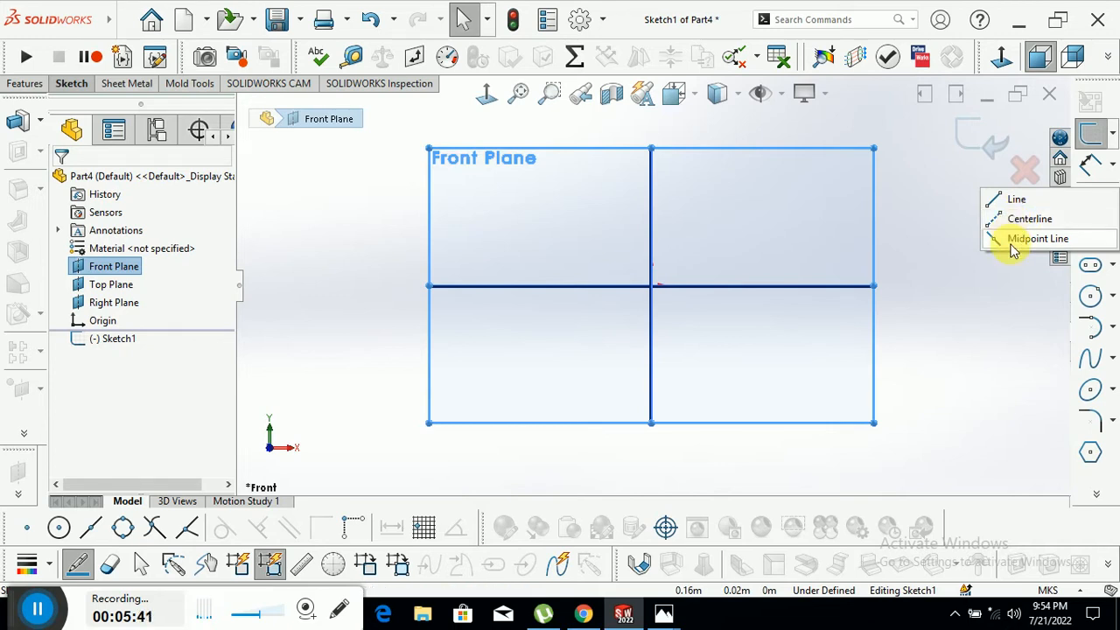
{"action": "left_click", "coordinate": [998, 203]}
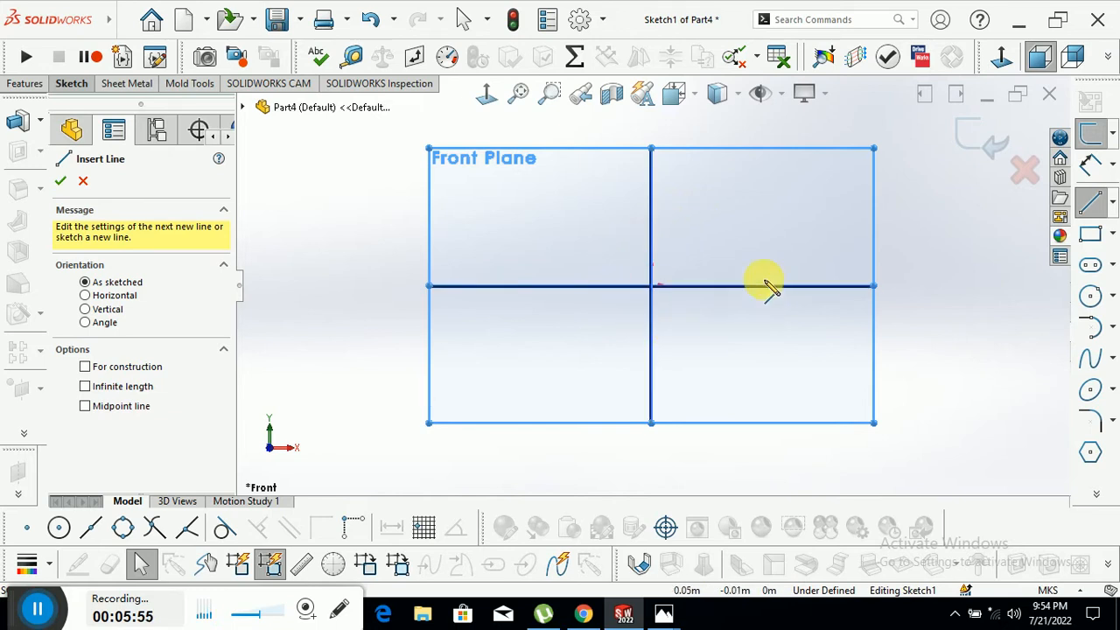
{"action": "left_click", "coordinate": [652, 287]}
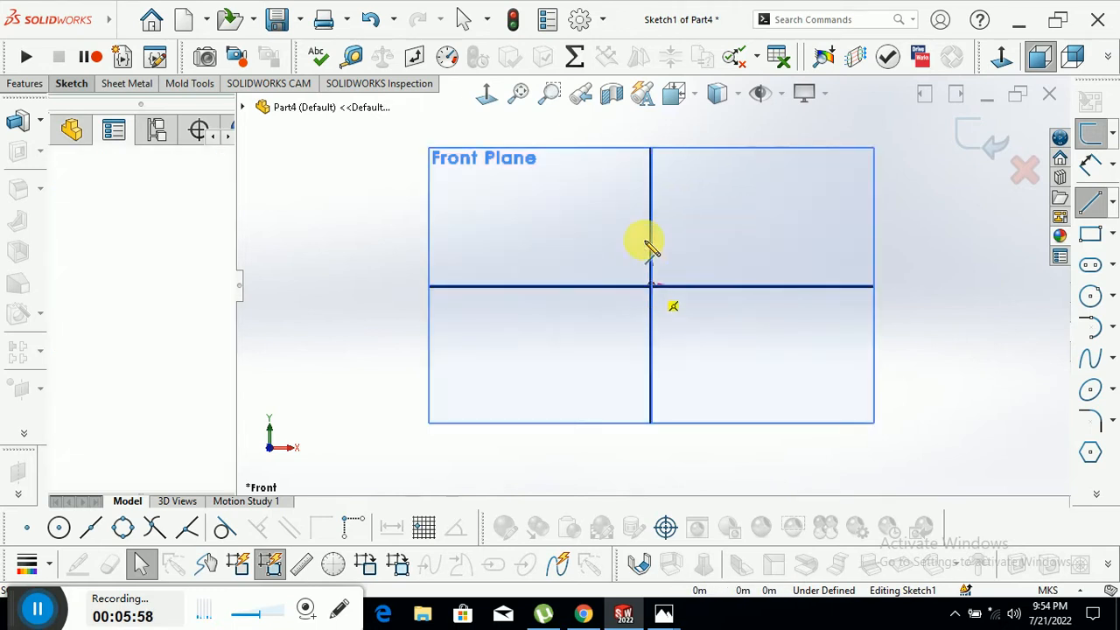
{"action": "left_click", "coordinate": [652, 181]}
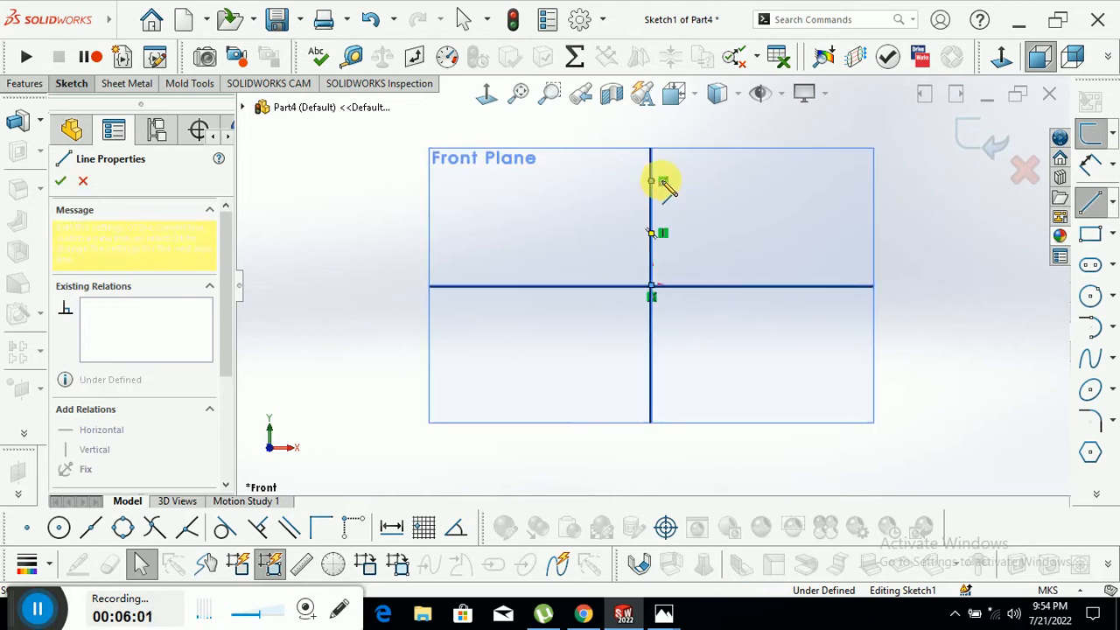
{"action": "left_click", "coordinate": [786, 181]}
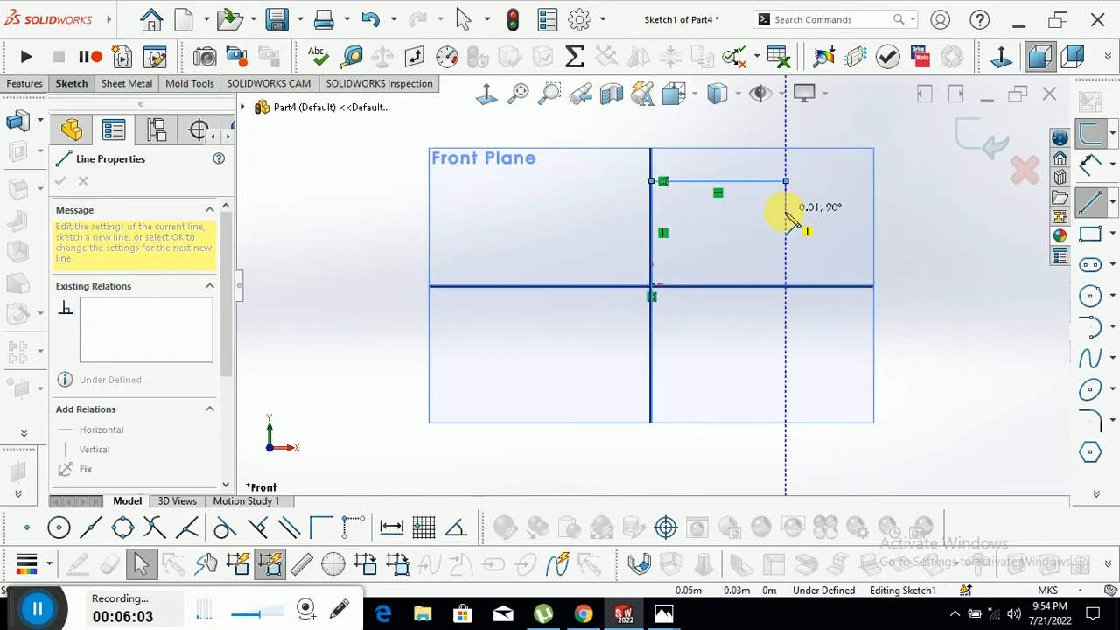
{"action": "right_click", "coordinate": [790, 219]}
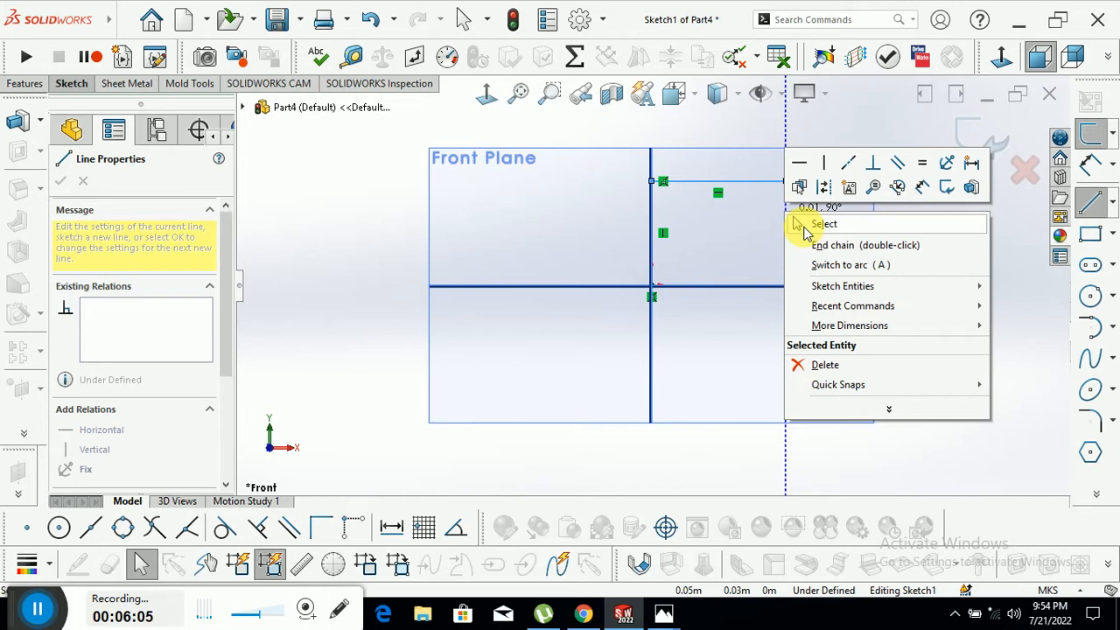
{"action": "left_click", "coordinate": [805, 225]}
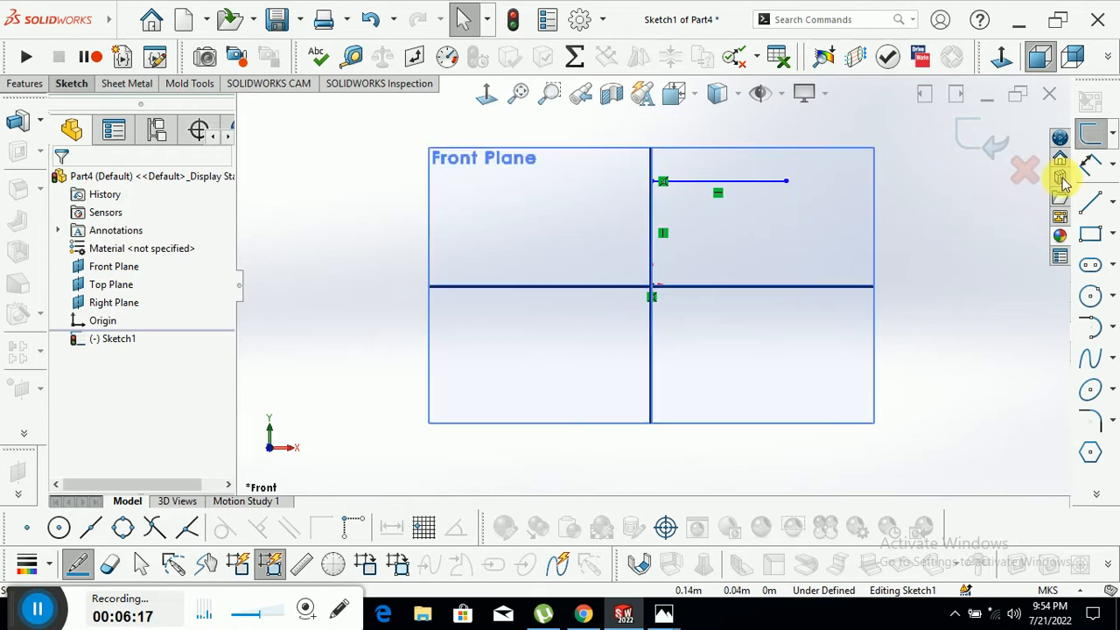
Step: Dimension the horizontal line's length above it, accepting the drawn length
{"action": "left_click", "coordinate": [1092, 165]}
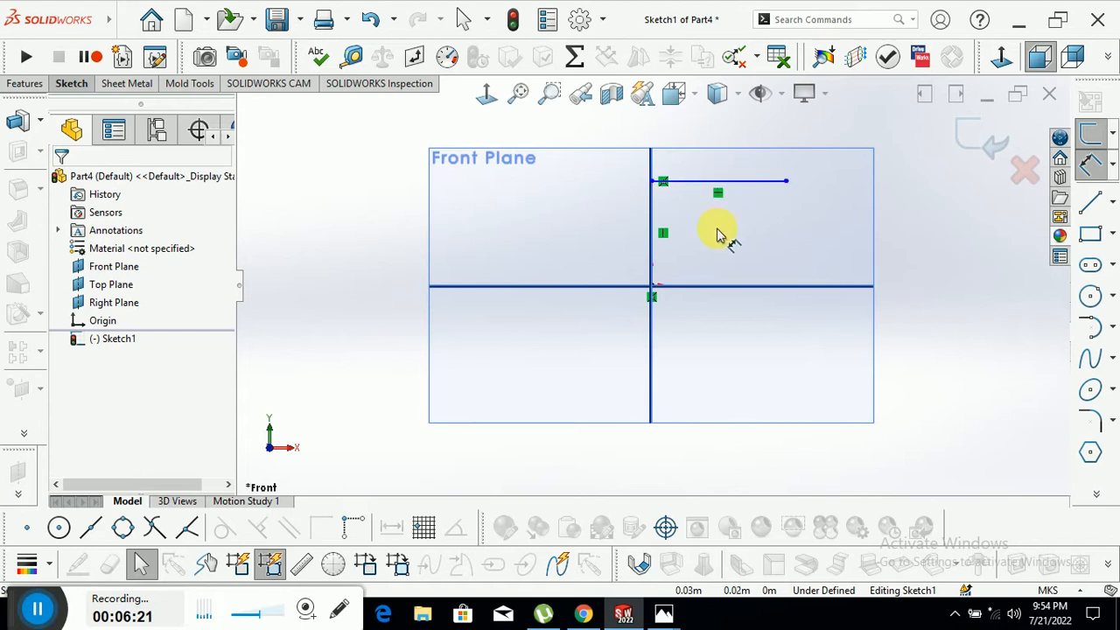
{"action": "left_click", "coordinate": [732, 184]}
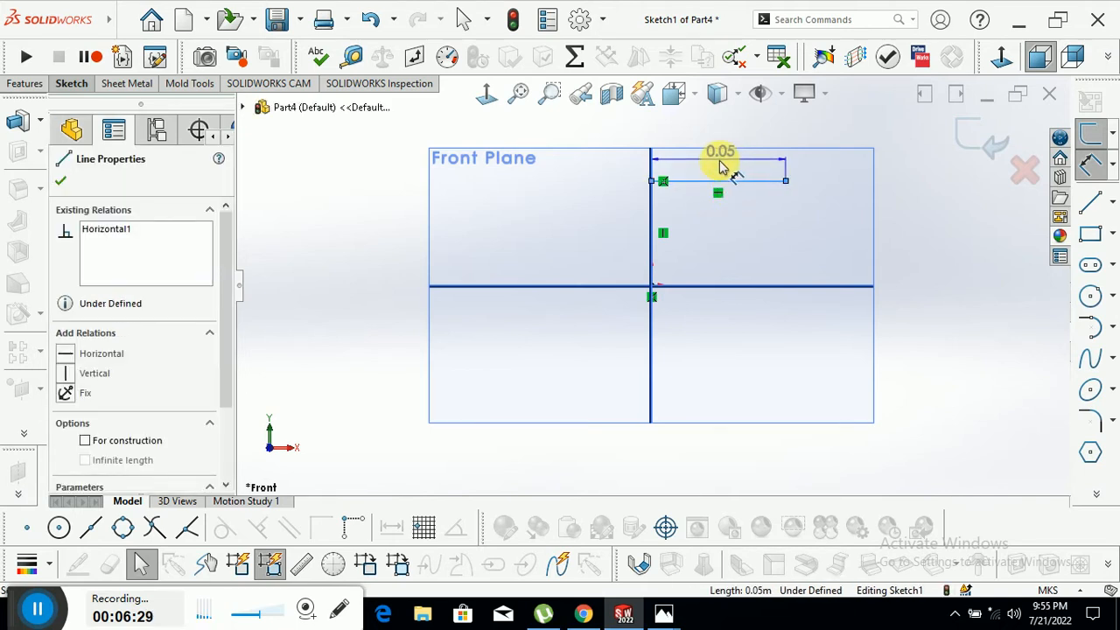
{"action": "left_click", "coordinate": [724, 170]}
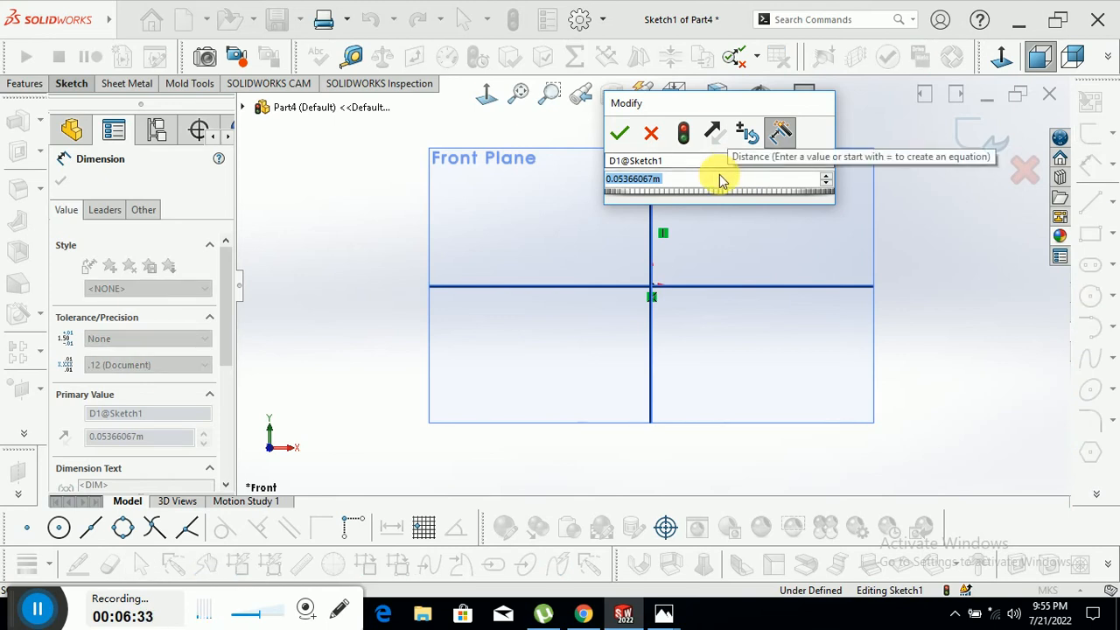
{"action": "left_click", "coordinate": [619, 132]}
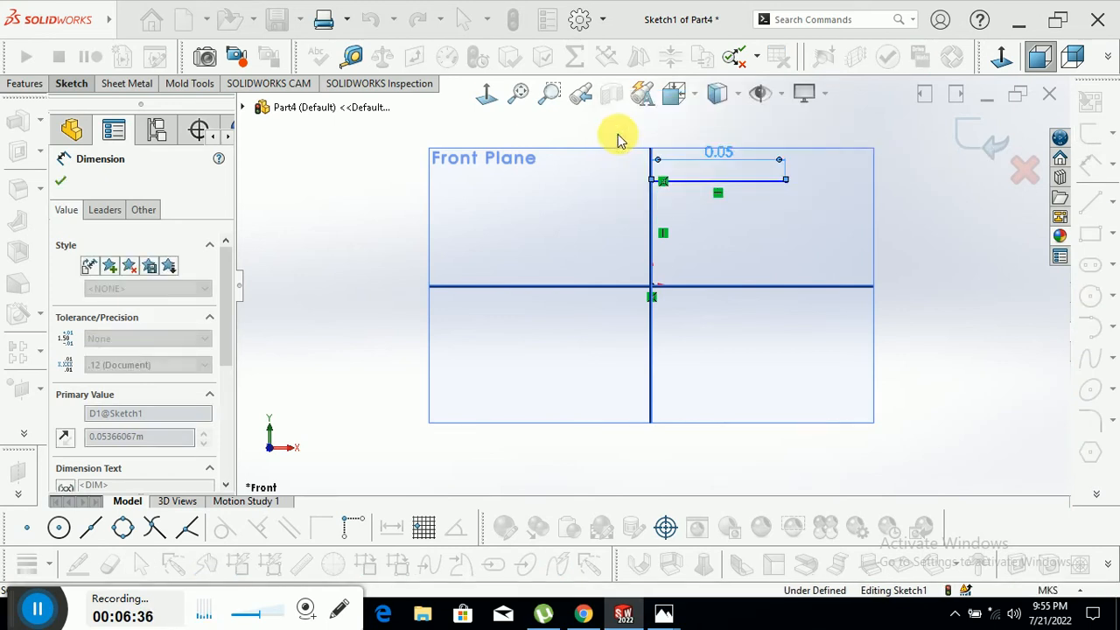
Step: Dimension the vertical line with a length of 1 m
{"action": "left_click", "coordinate": [649, 234]}
{"action": "left_click", "coordinate": [592, 242]}
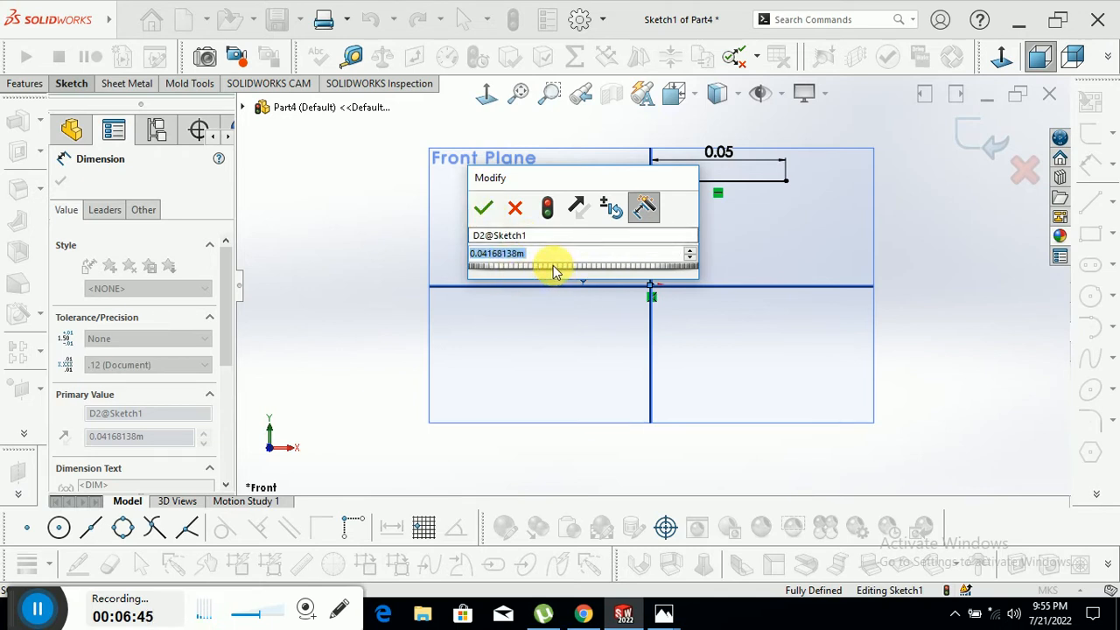
{"action": "type", "text": "0.04"}
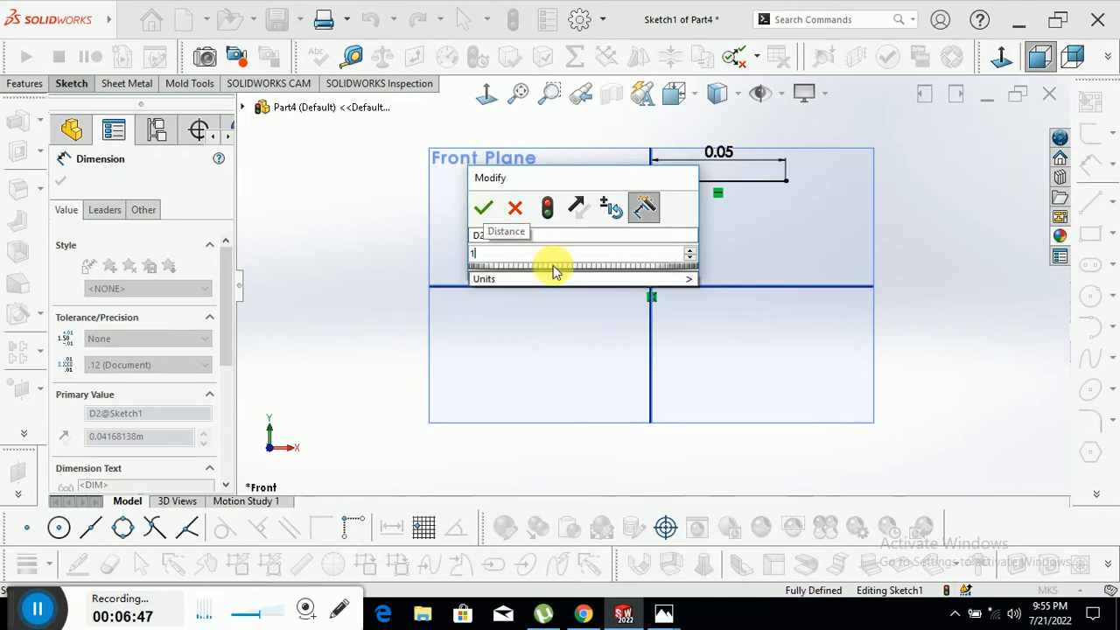
{"action": "left_click", "coordinate": [483, 209]}
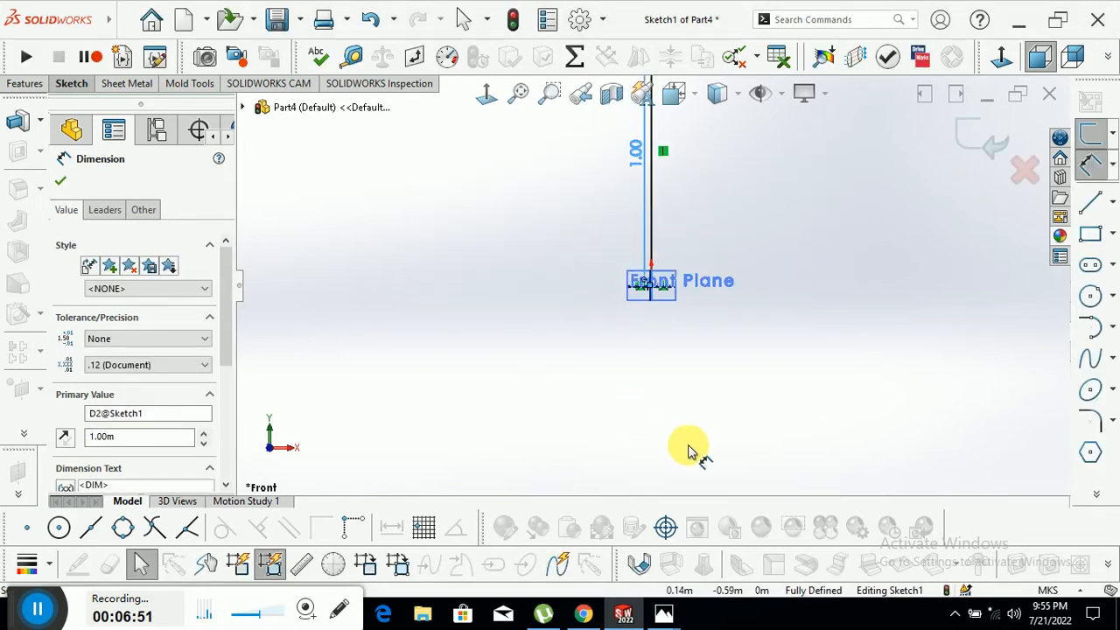
{"action": "left_click", "coordinate": [486, 97]}
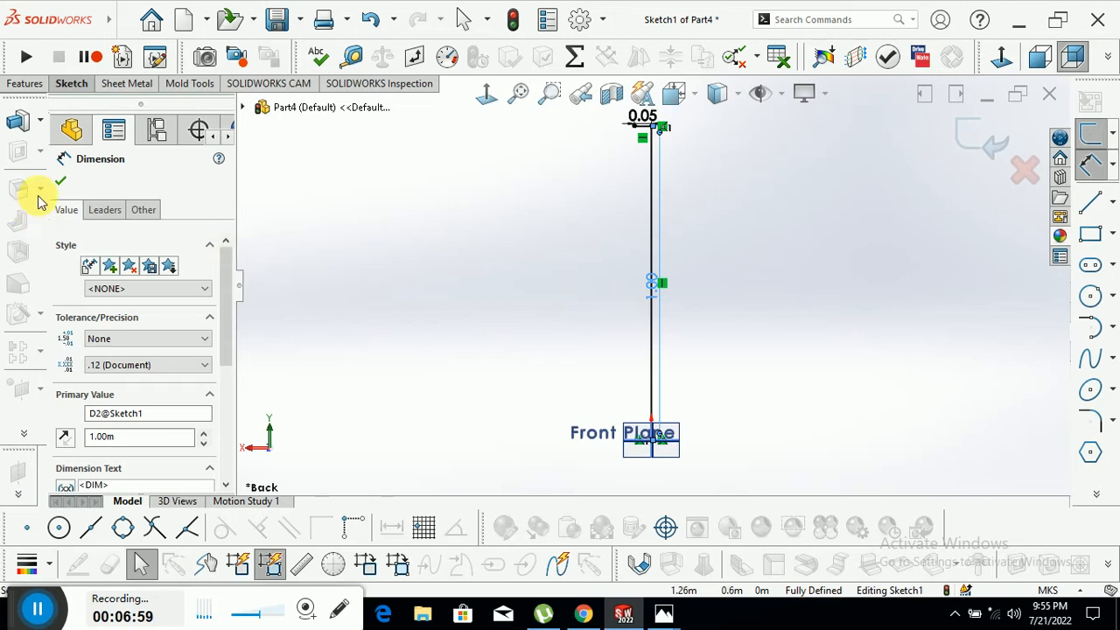
{"action": "left_click", "coordinate": [60, 181]}
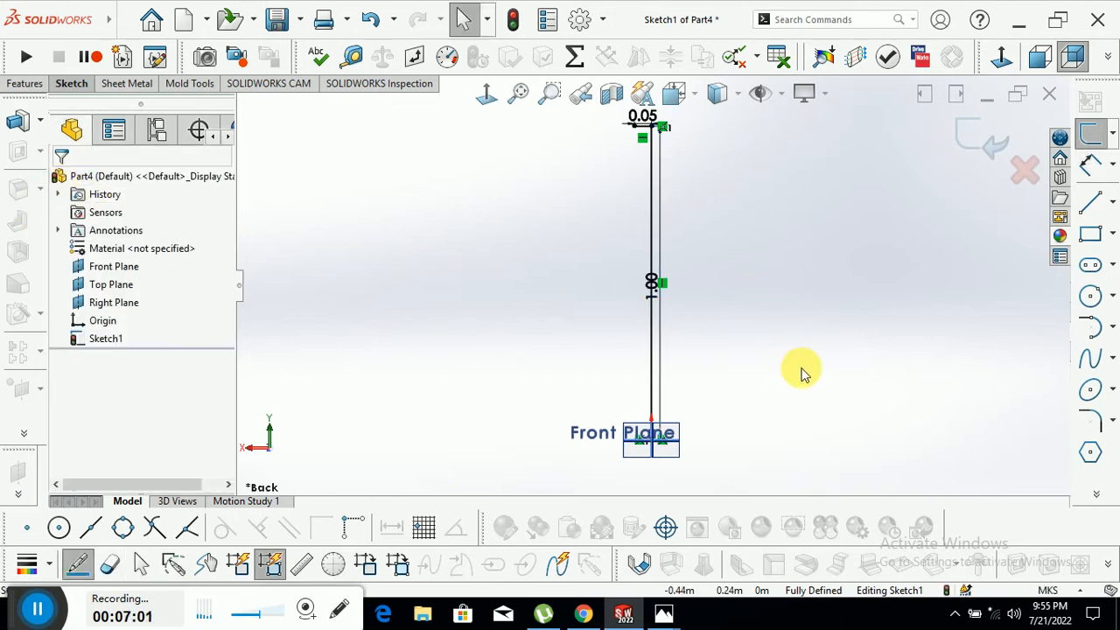
Step: Switch the document units to MMGS (millimeter, gram, second)
{"action": "left_click", "coordinate": [1083, 595]}
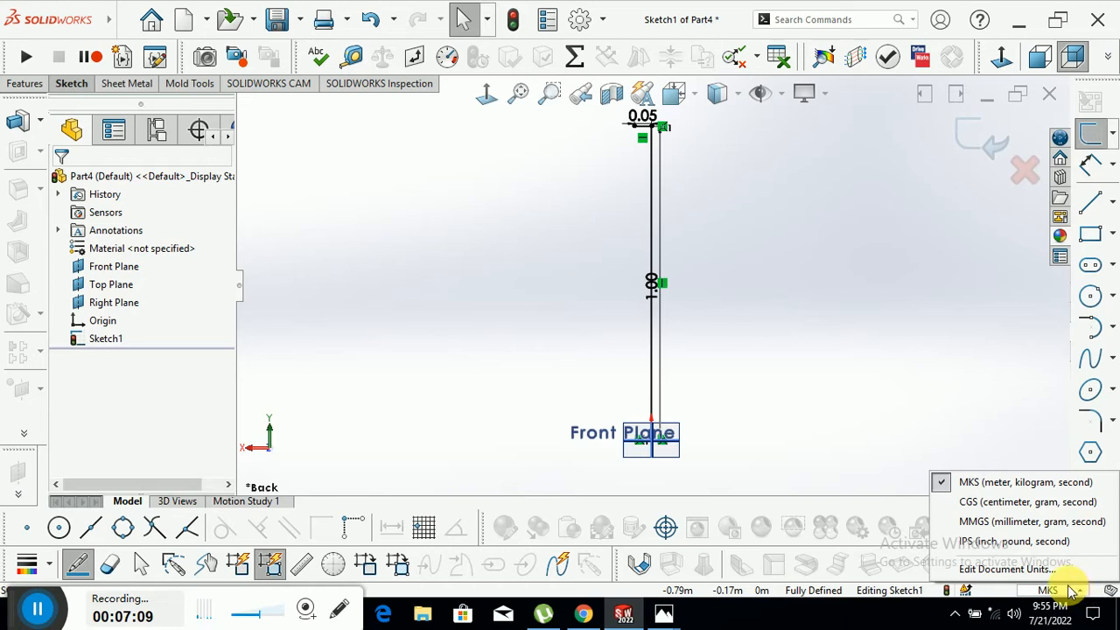
{"action": "left_click", "coordinate": [1004, 522]}
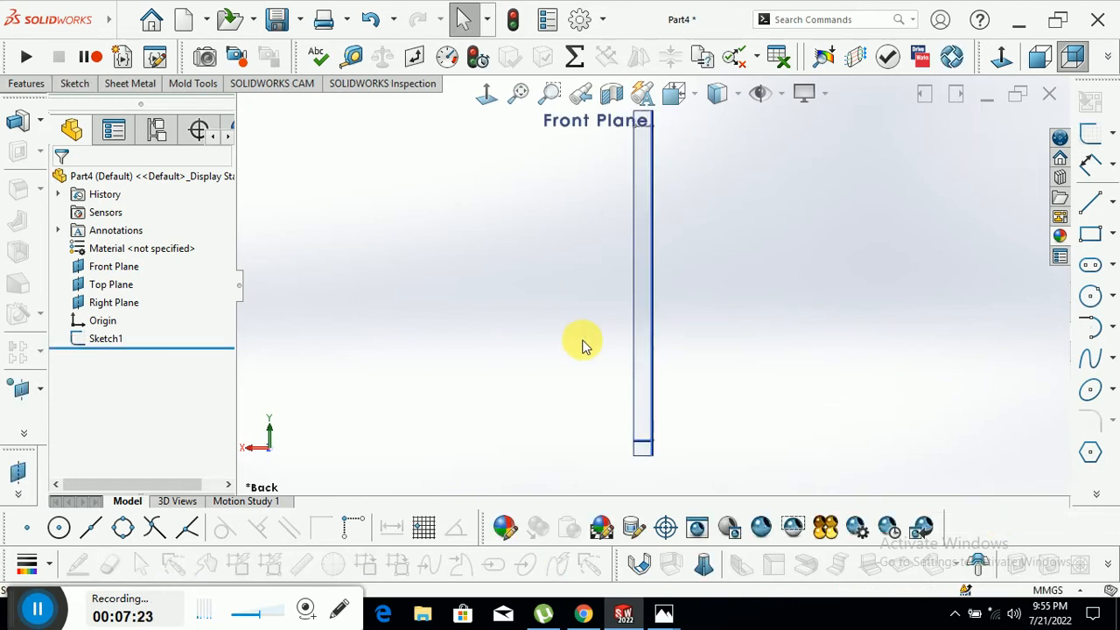
Step: Reopen Sketch1 for editing and move the vertical line's dimension farther away from the line
{"action": "left_click", "coordinate": [103, 342]}
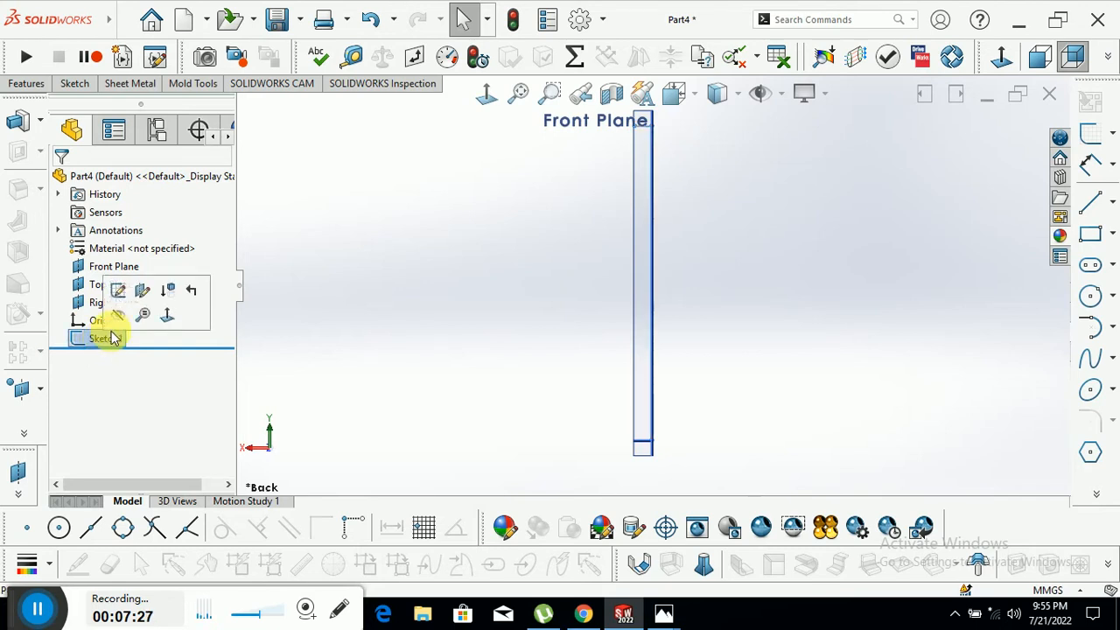
{"action": "left_click", "coordinate": [113, 293]}
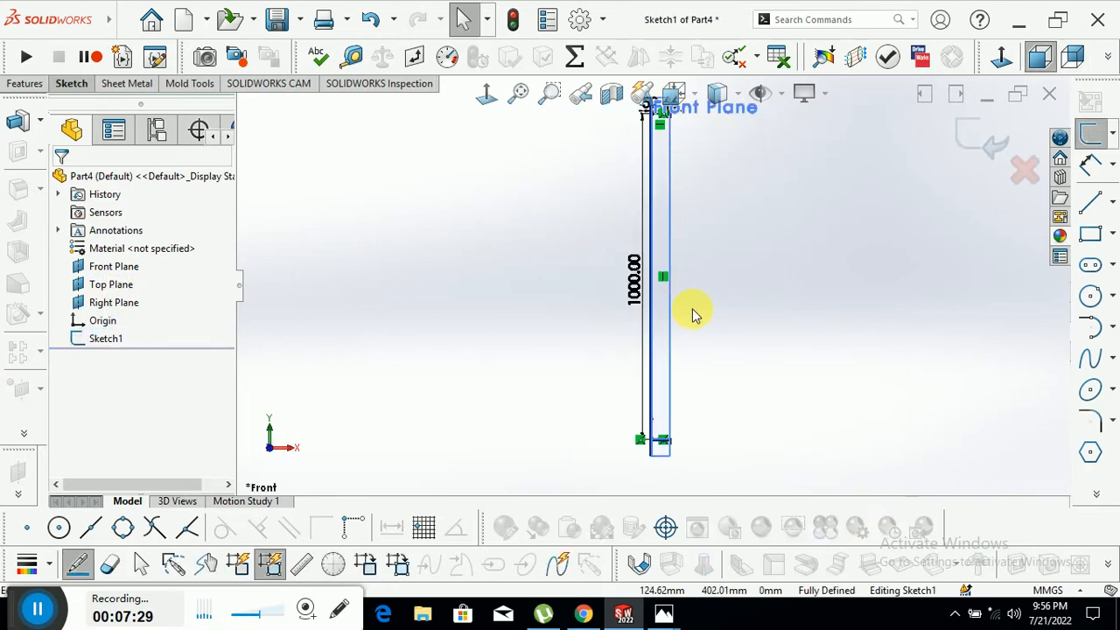
{"action": "scroll", "coordinate": [692, 308], "scroll_direction": "down", "scroll_amount": 2}
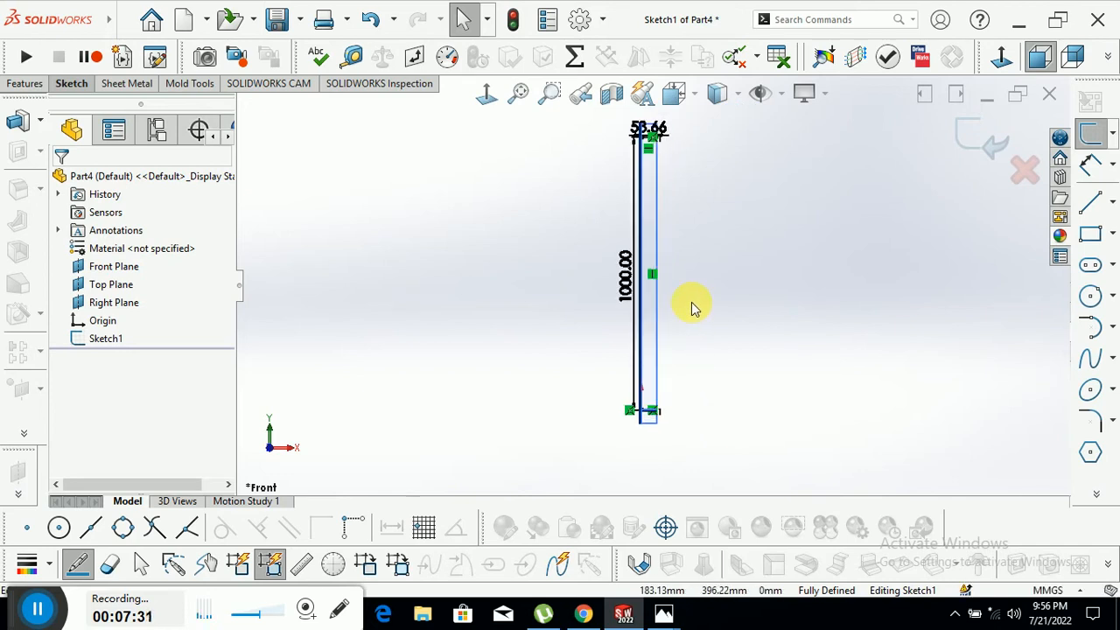
{"action": "left_click", "coordinate": [626, 292]}
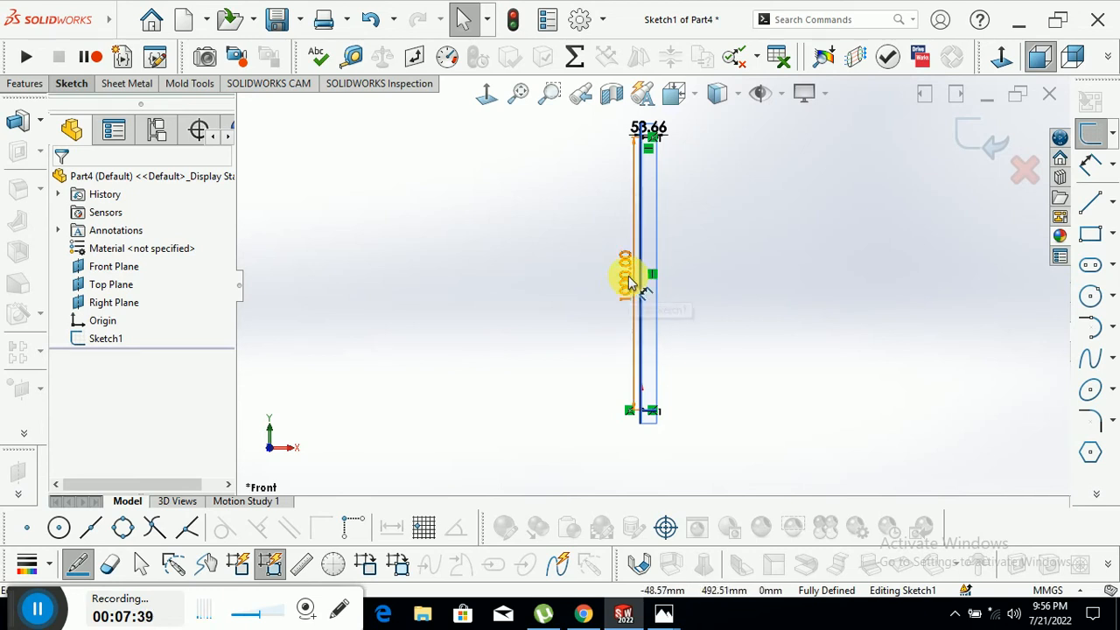
{"action": "left_click_drag", "start_coordinate": [627, 282], "coordinate": [583, 280]}
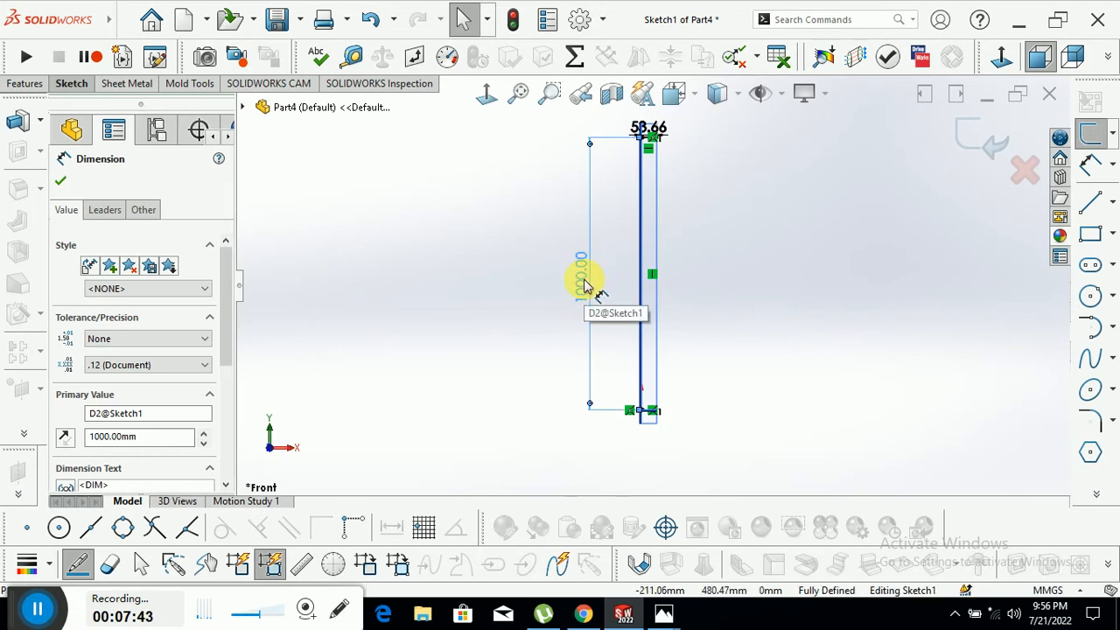
{"action": "left_click", "coordinate": [726, 232]}
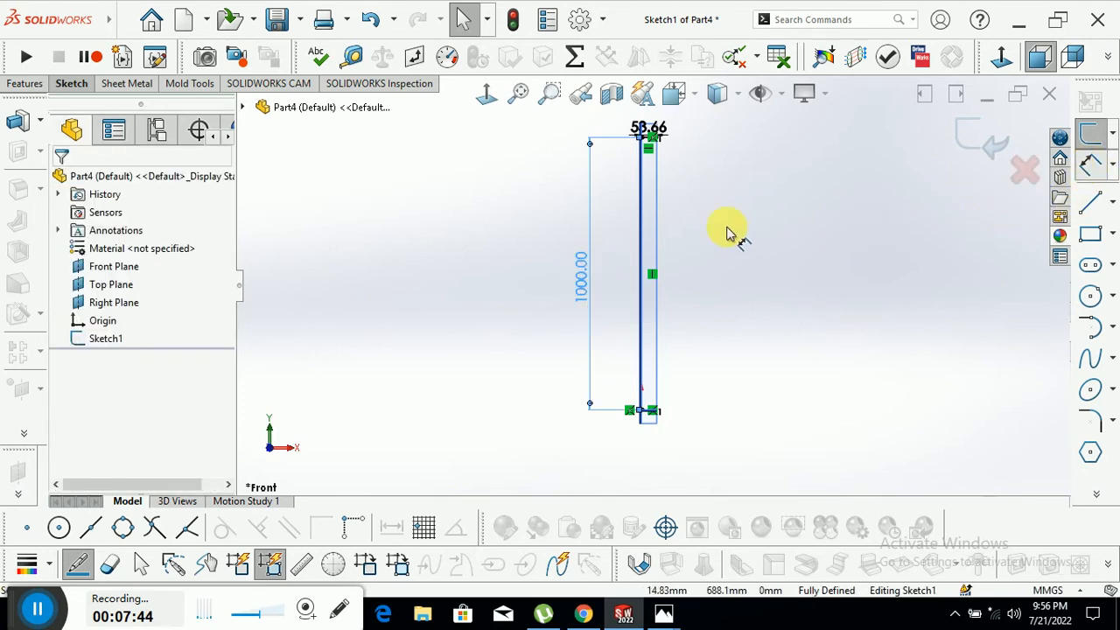
Step: Set the vertical line's length to 50 mm
{"action": "double_click", "coordinate": [582, 283]}
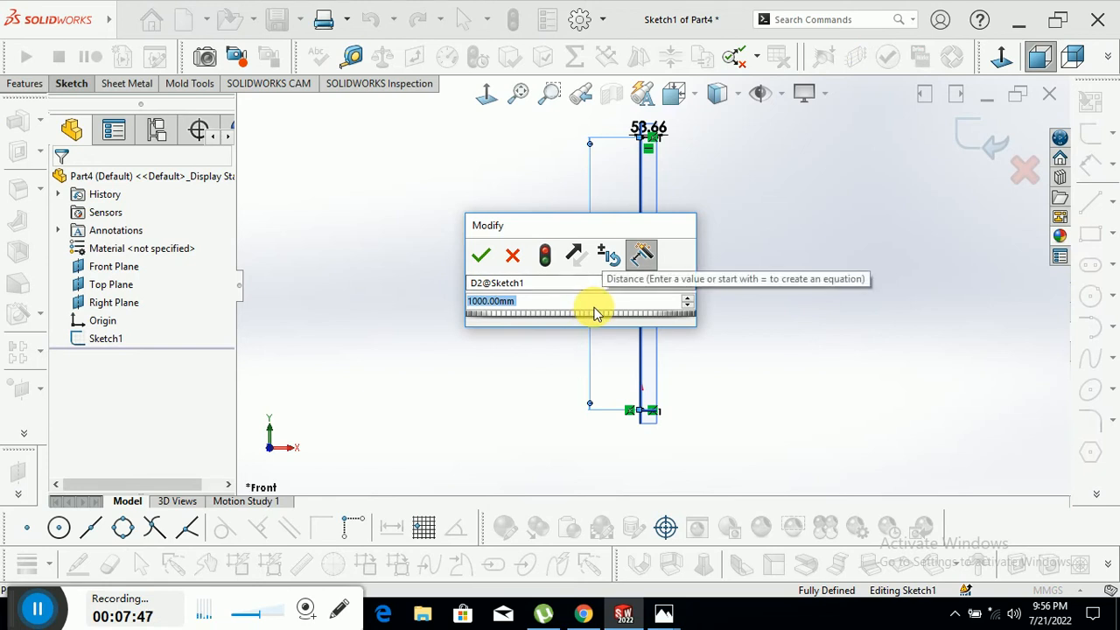
{"action": "type", "text": "50"}
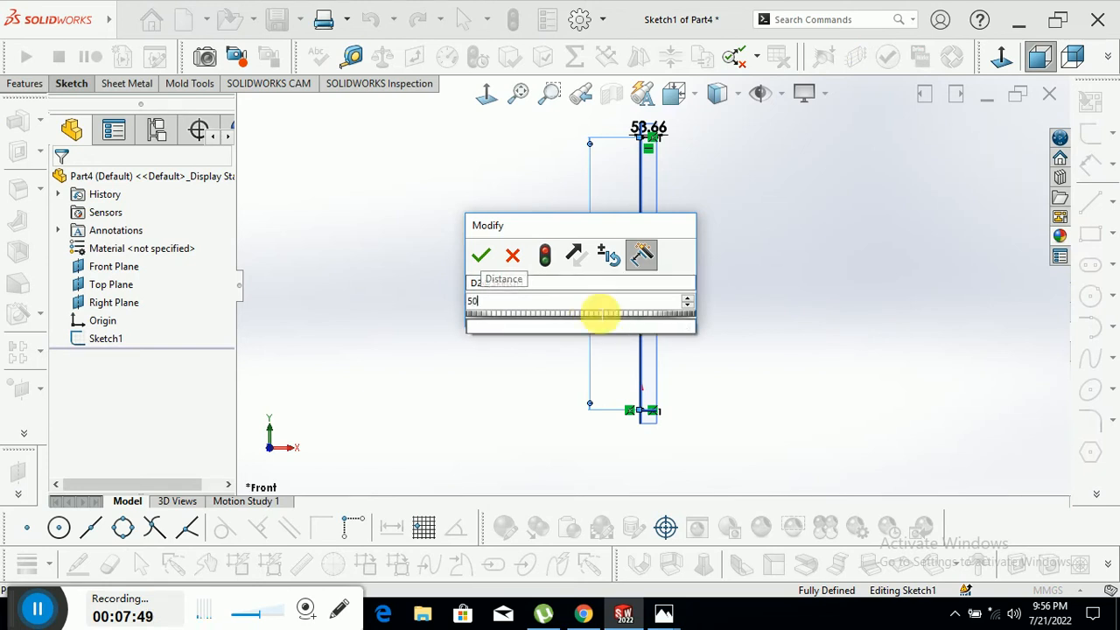
{"action": "key", "text": "Return"}
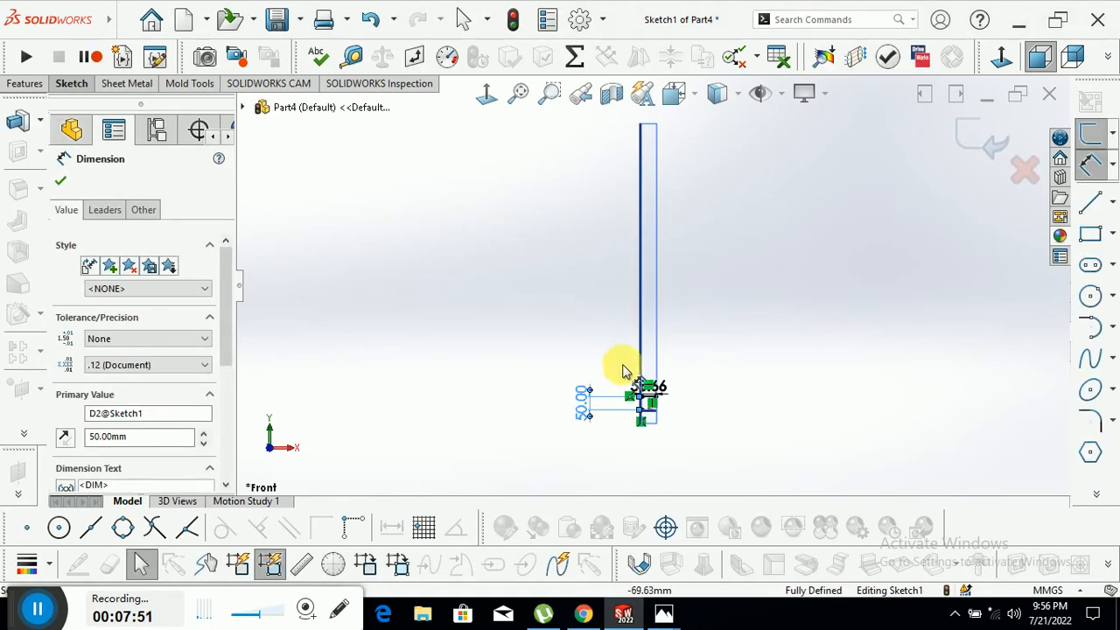
Step: Set the horizontal line's length to 100 mm, flip the view to the sketch's back side and finish dimensioning
{"action": "scroll", "coordinate": [655, 380], "scroll_direction": "down", "scroll_amount": 5}
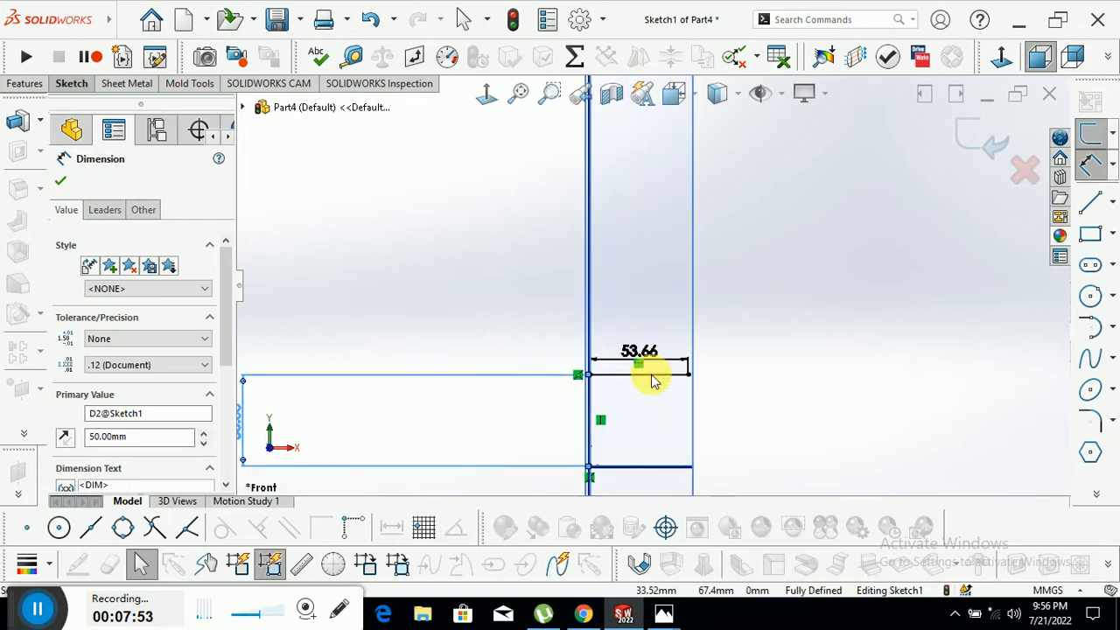
{"action": "double_click", "coordinate": [640, 357]}
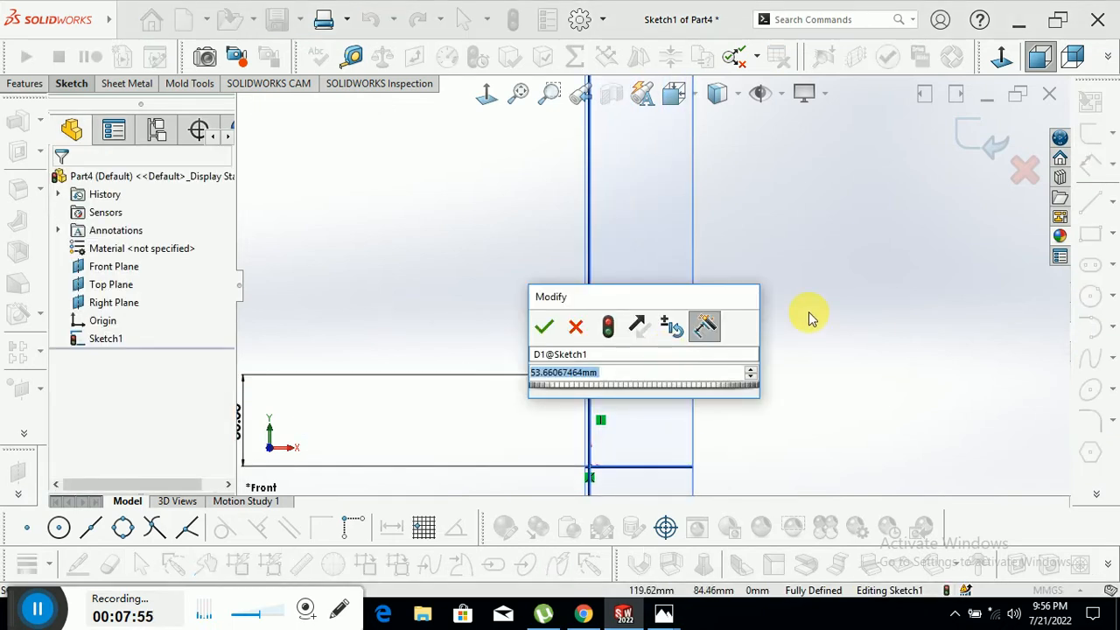
{"action": "type", "text": "100"}
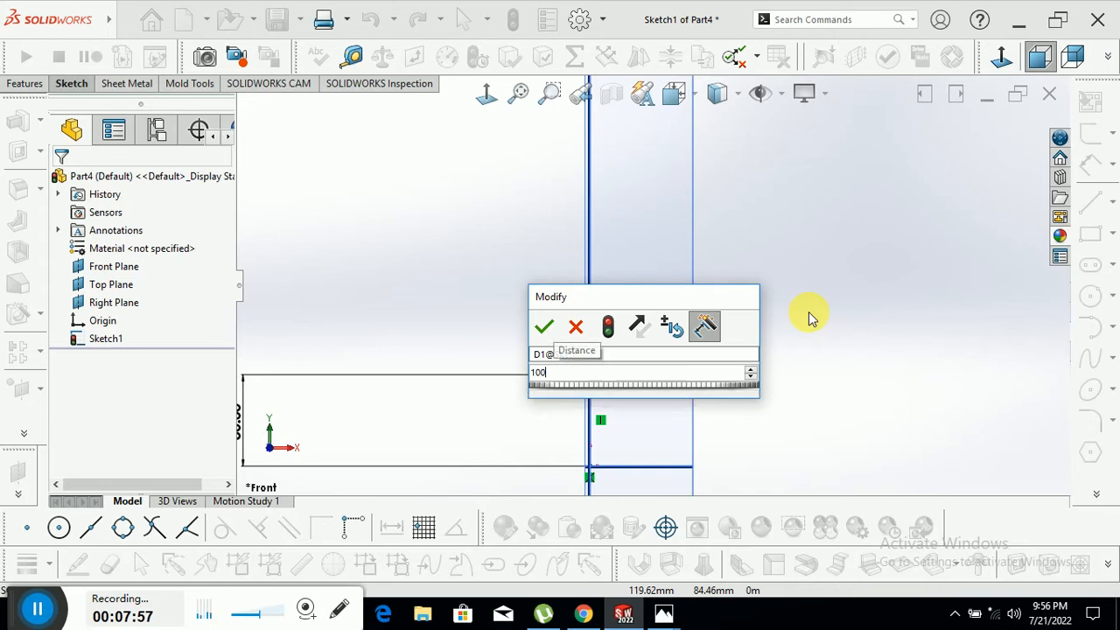
{"action": "key", "text": "Return"}
{"action": "scroll", "coordinate": [665, 364], "scroll_direction": "up", "scroll_amount": 3}
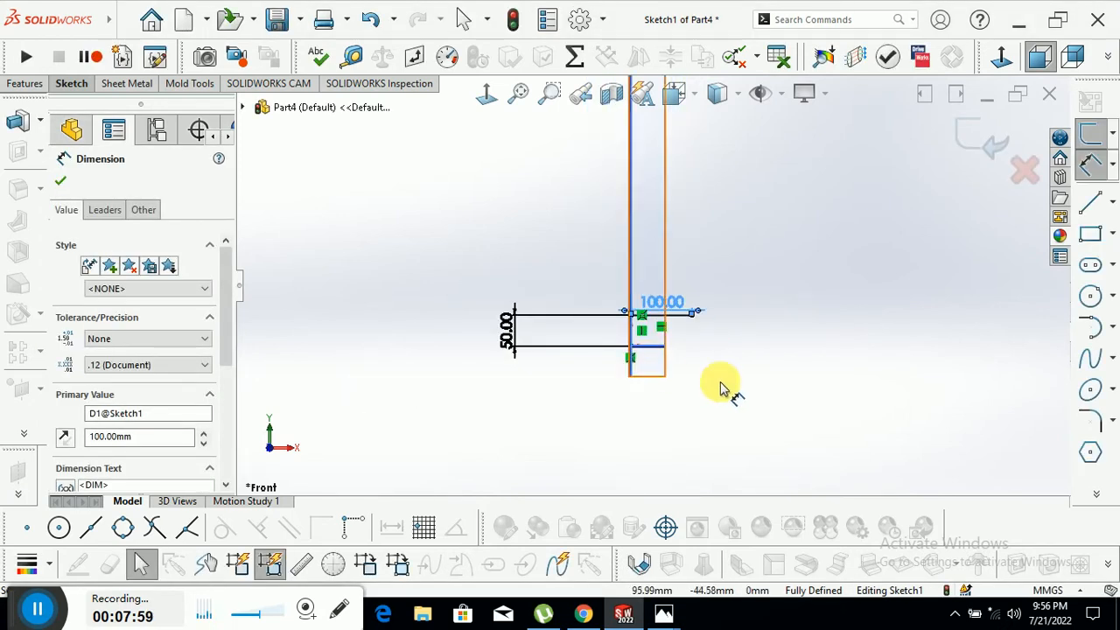
{"action": "scroll", "coordinate": [695, 438], "scroll_direction": "up", "scroll_amount": 2}
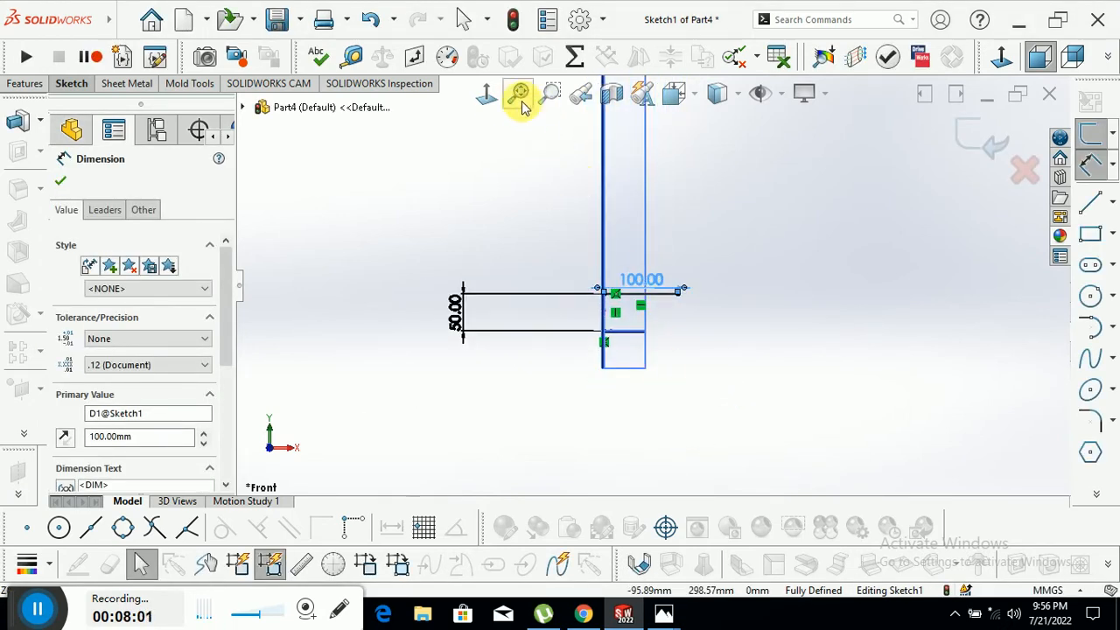
{"action": "left_click", "coordinate": [488, 96]}
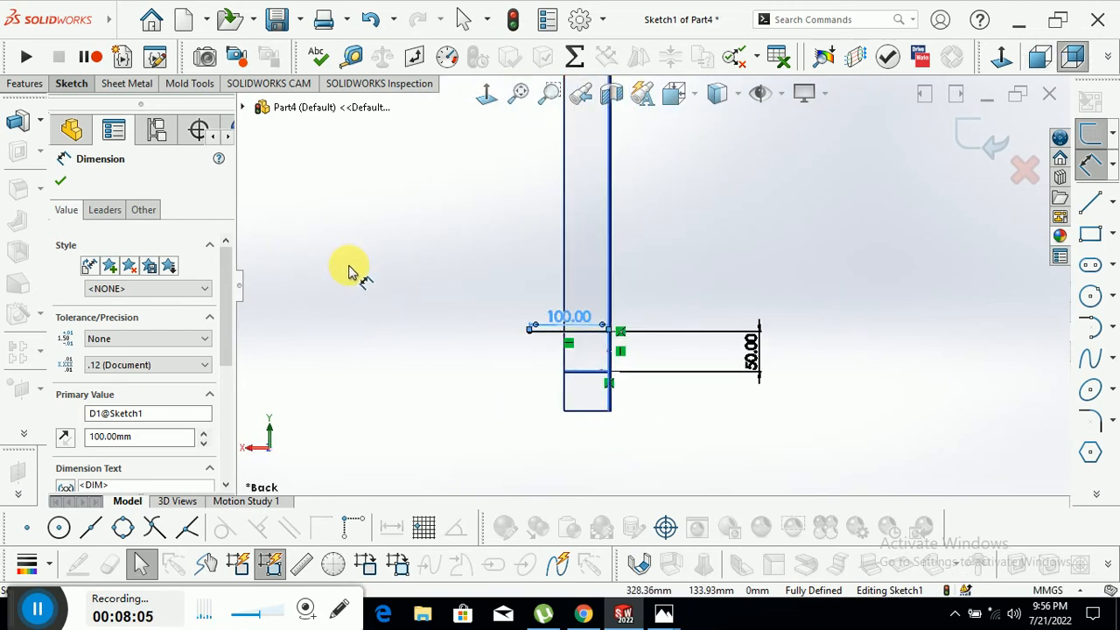
{"action": "left_click", "coordinate": [60, 188]}
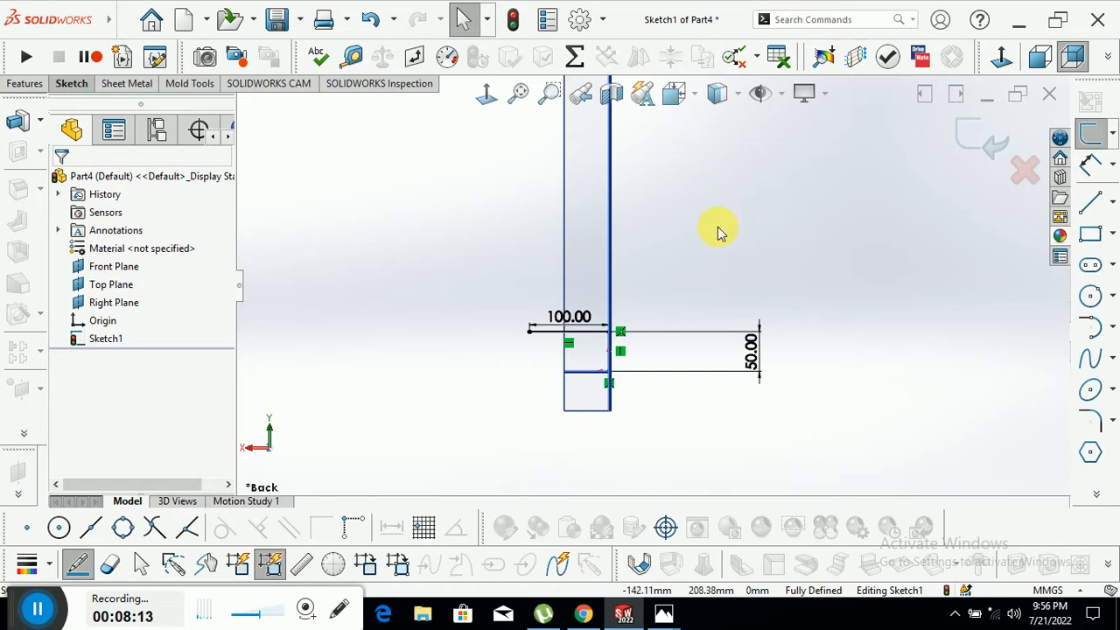
Step: Sketch a separate vertical centerline beside the dimensioned lines, on the side opposite the horizontal line, and end the chain
{"action": "middle_click_drag", "start_coordinate": [727, 175], "coordinate": [714, 194], "text": "ctrl"}
{"action": "scroll", "coordinate": [694, 267], "scroll_direction": "up", "scroll_amount": 1}
{"action": "scroll", "coordinate": [690, 274], "scroll_direction": "down", "scroll_amount": 2}
{"action": "scroll", "coordinate": [736, 303], "scroll_direction": "up", "scroll_amount": 1}
{"action": "scroll", "coordinate": [745, 277], "scroll_direction": "down", "scroll_amount": 2}
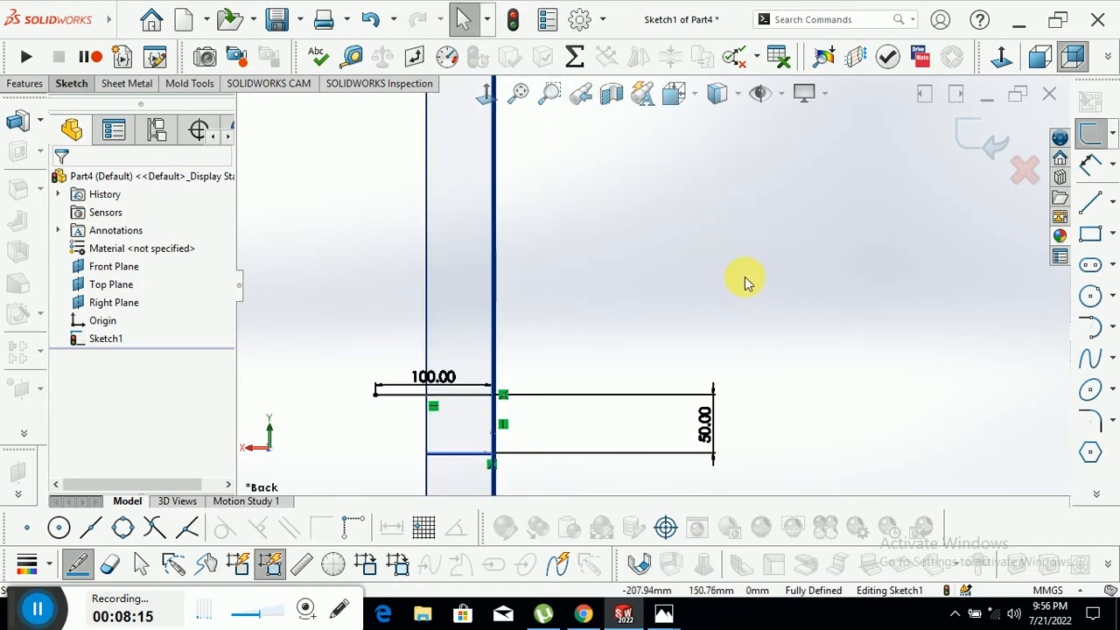
{"action": "scroll", "coordinate": [745, 277], "scroll_direction": "up", "scroll_amount": 8}
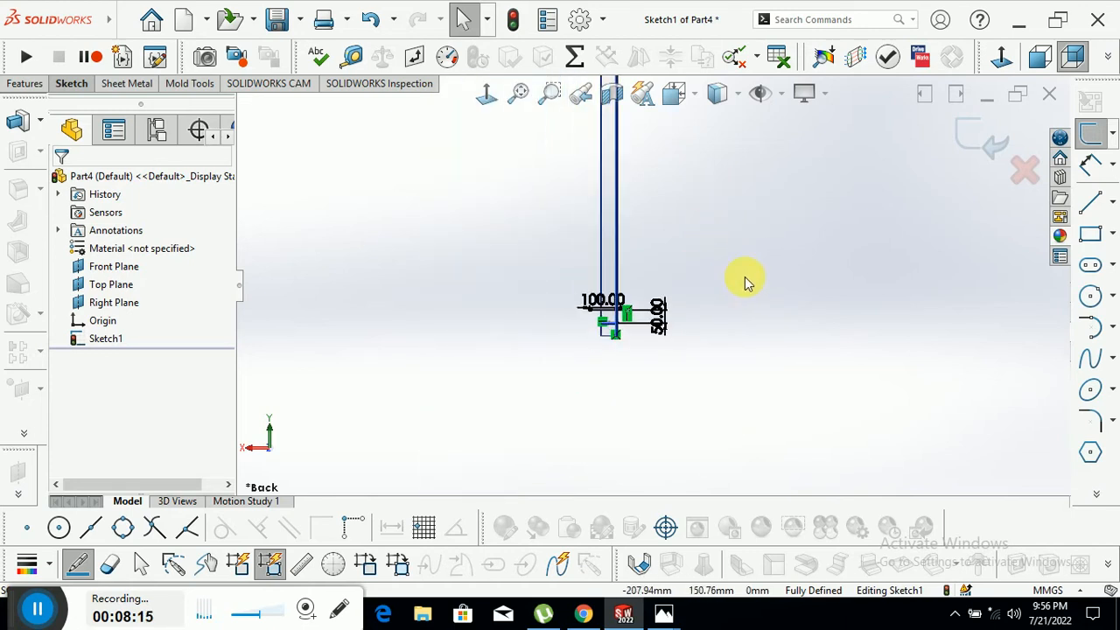
{"action": "left_click", "coordinate": [1109, 210]}
{"action": "left_click", "coordinate": [1029, 220]}
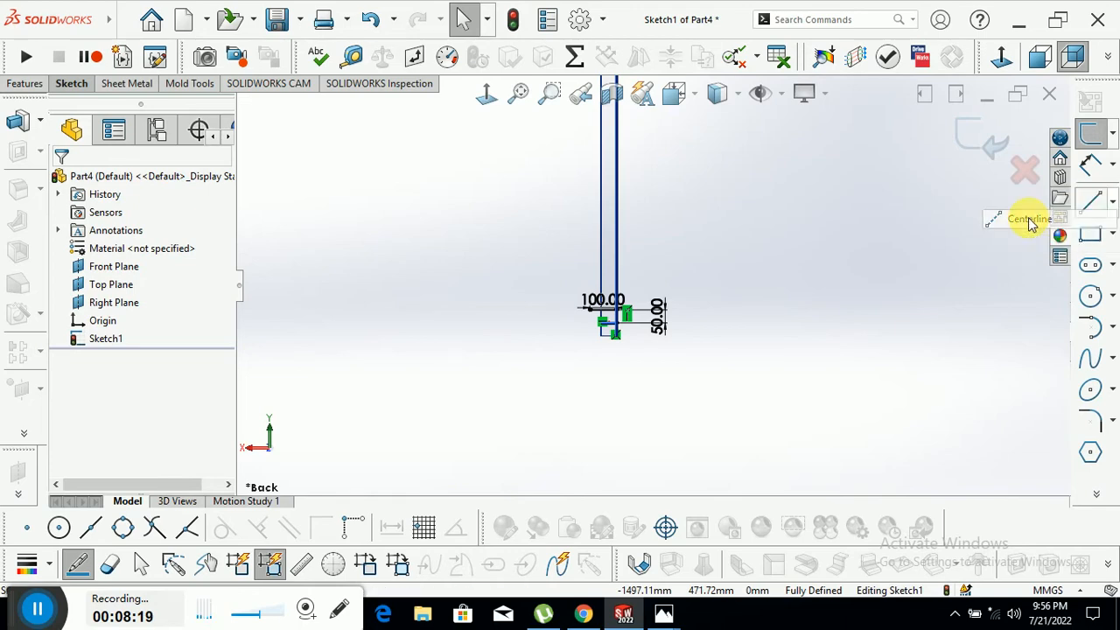
{"action": "left_click_drag", "start_coordinate": [692, 224], "coordinate": [693, 322]}
{"action": "right_click", "coordinate": [765, 270]}
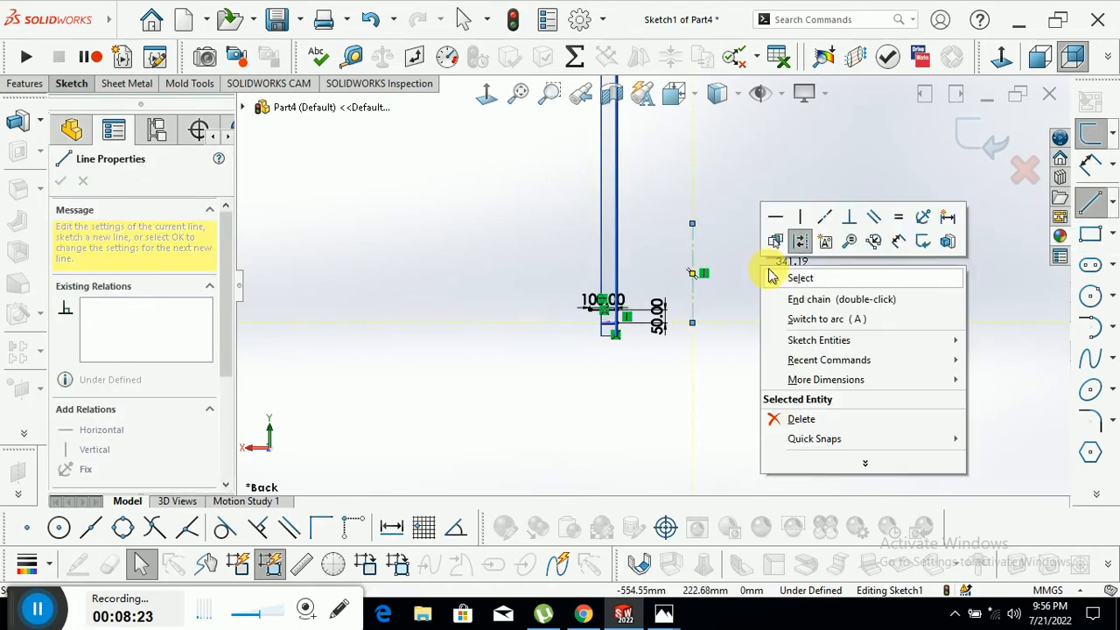
{"action": "left_click", "coordinate": [782, 296]}
{"action": "key", "text": "Escape"}
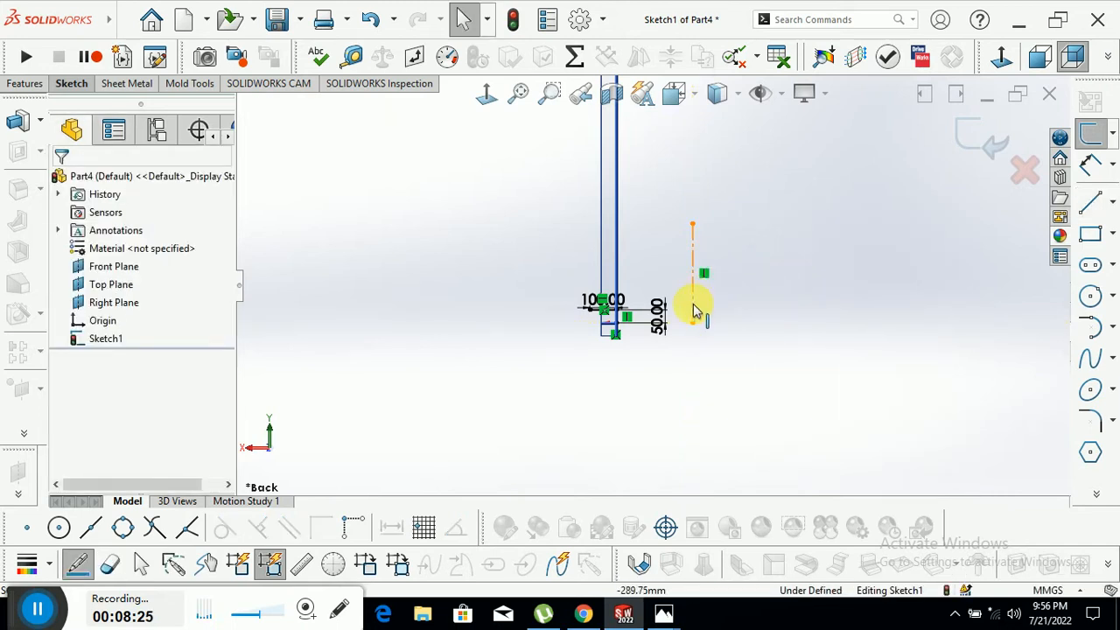
Step: Sketch a center-point circle with a radius of about 137 mm, centered on the centerline's midpoint
{"action": "left_click", "coordinate": [1089, 299]}
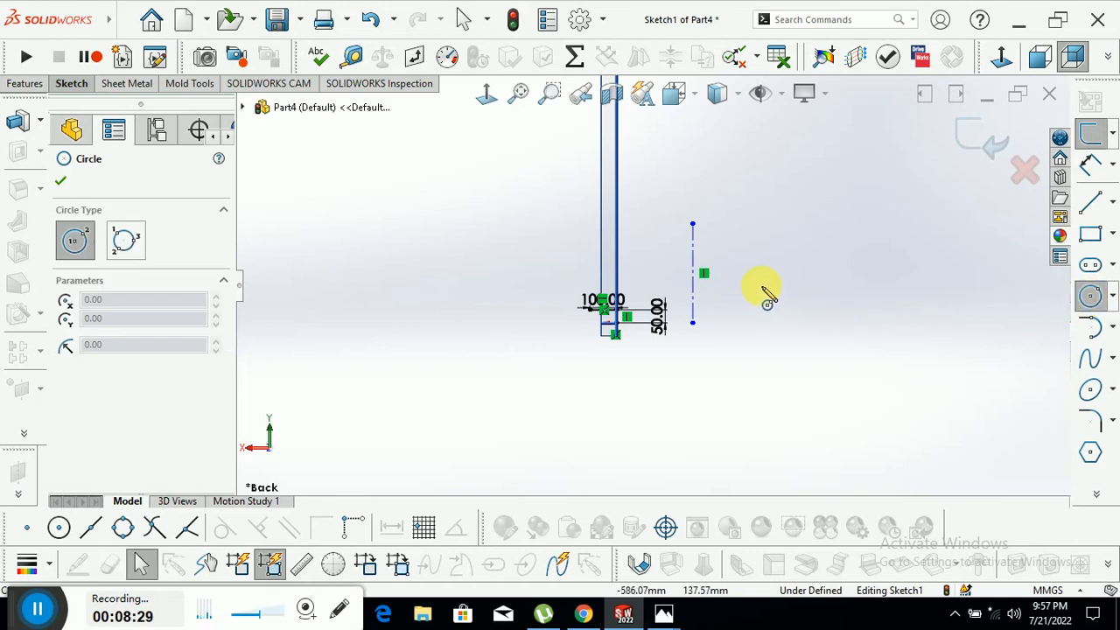
{"action": "left_click", "coordinate": [693, 273]}
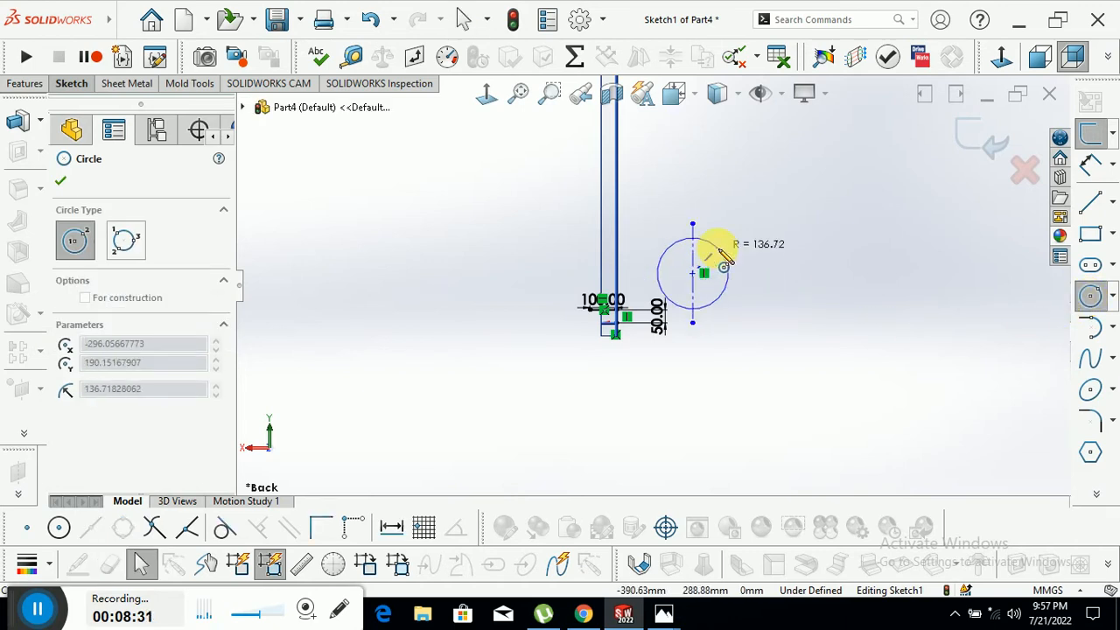
{"action": "left_click", "coordinate": [723, 256]}
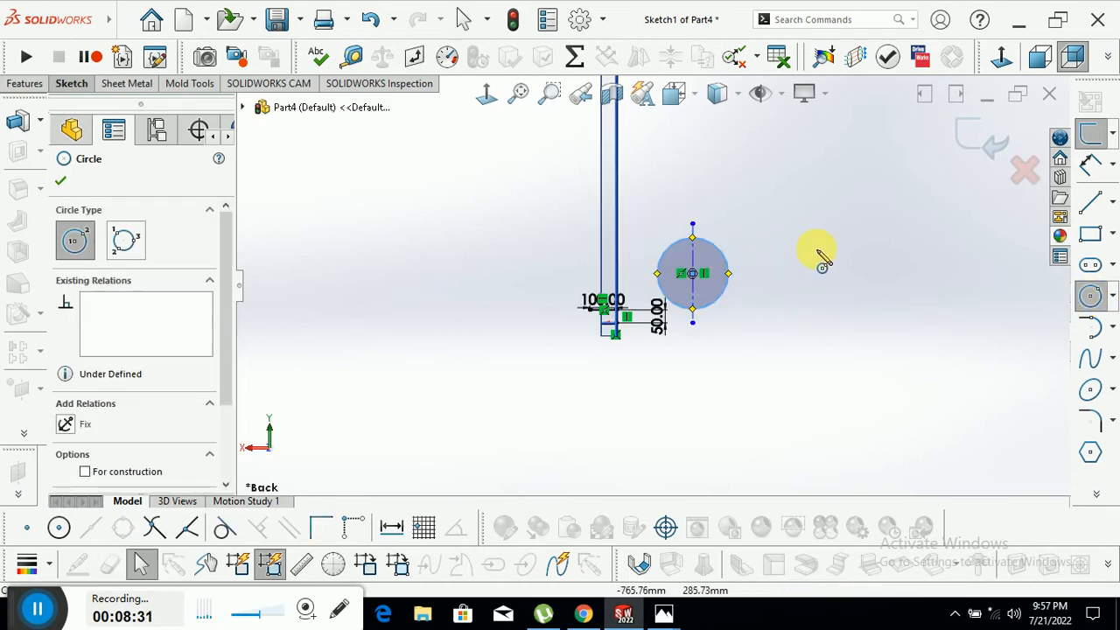
Step: Sketch a three-point perimeter circle with a radius of about 129 mm, diagonally above the first circle and clear of it
{"action": "left_click", "coordinate": [1109, 296]}
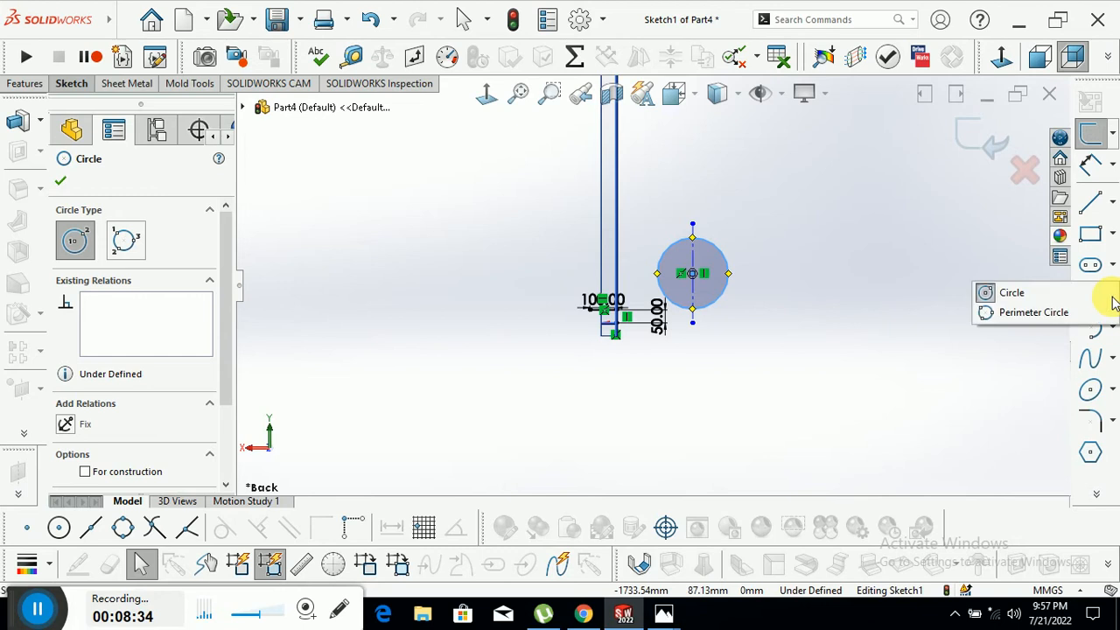
{"action": "left_click", "coordinate": [1024, 314]}
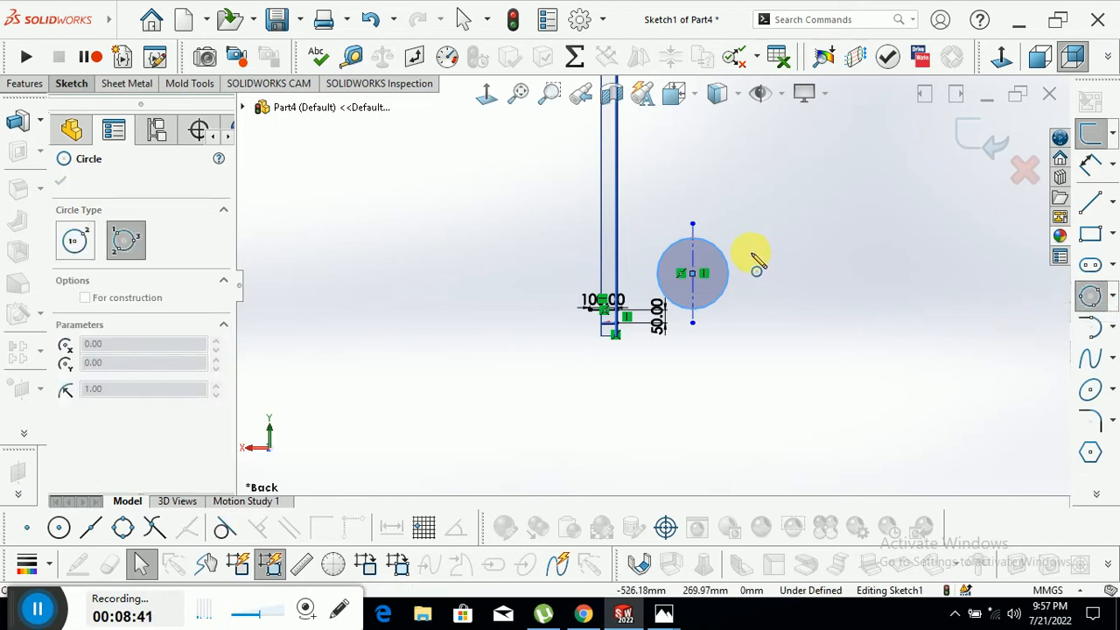
{"action": "left_click", "coordinate": [733, 167]}
{"action": "left_click", "coordinate": [789, 202]}
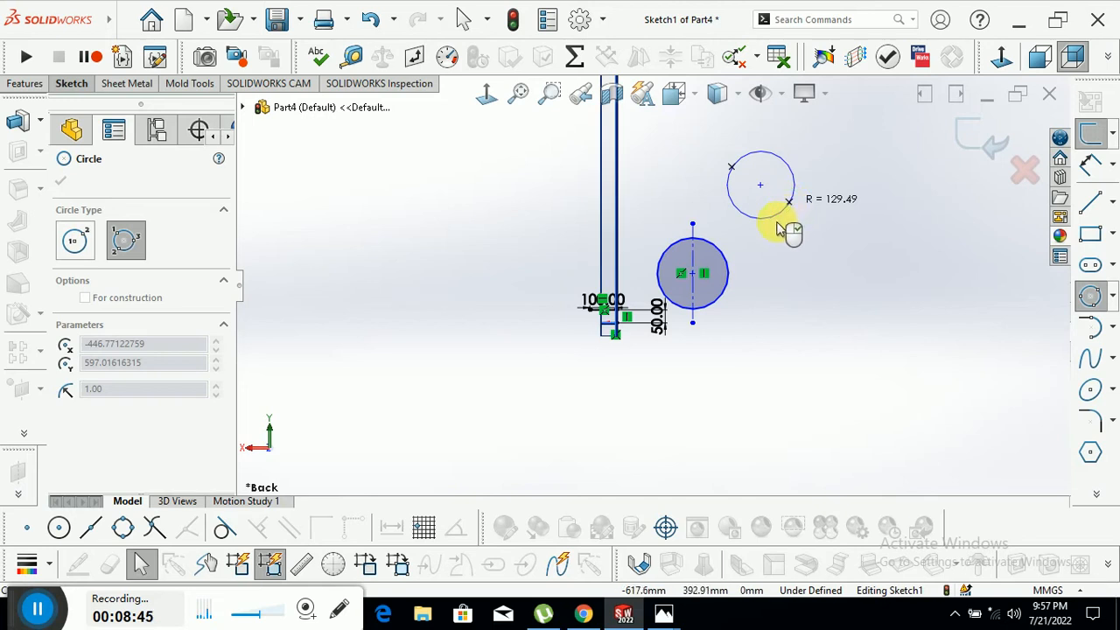
{"action": "left_click", "coordinate": [744, 222]}
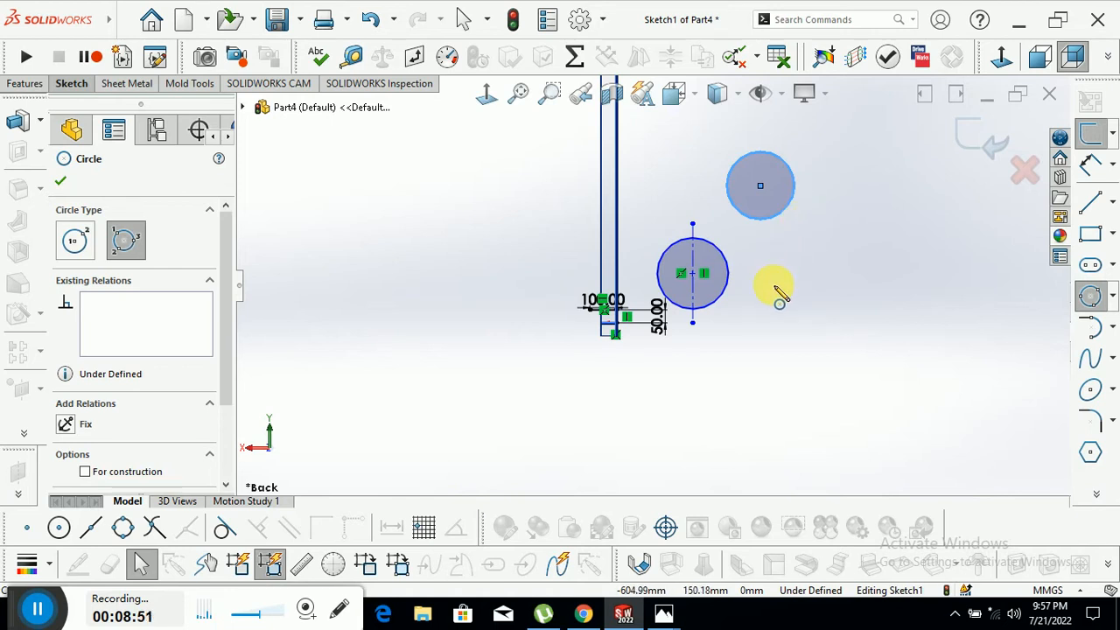
Step: Sketch a smaller perimeter circle tangent to the circle on the centerline, between it and the plane's long edge
{"action": "left_click", "coordinate": [663, 260]}
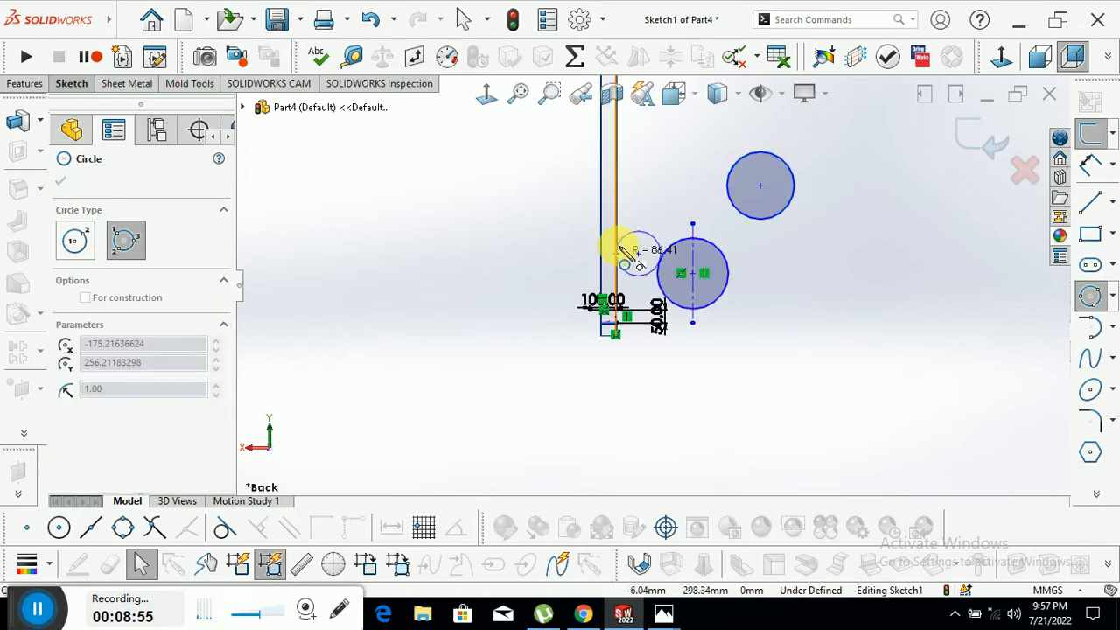
{"action": "left_click", "coordinate": [618, 247]}
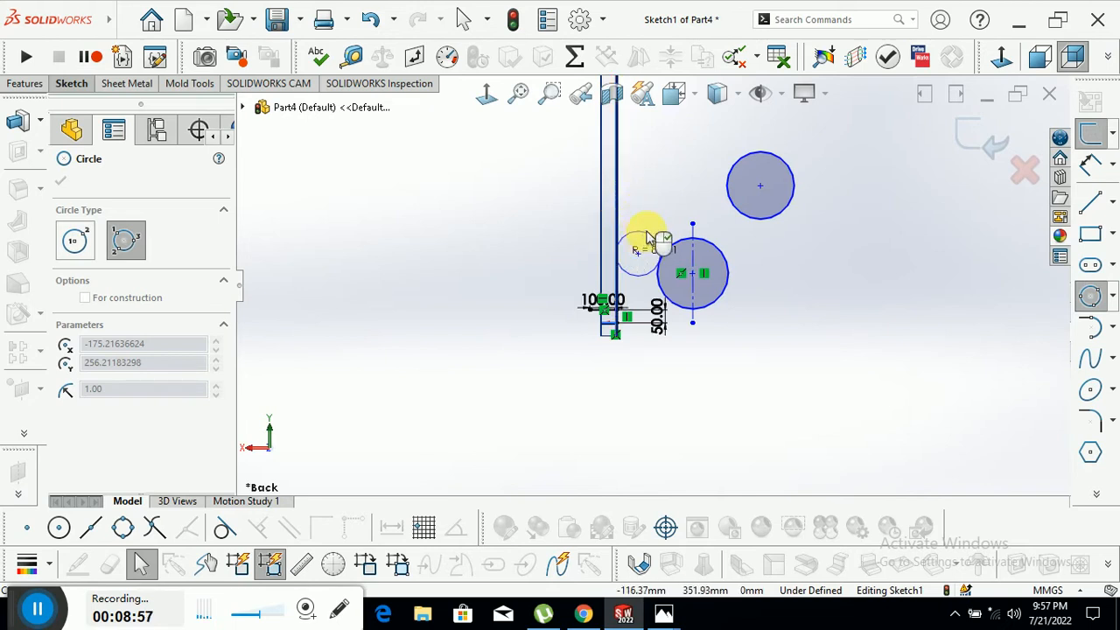
{"action": "left_click", "coordinate": [648, 223]}
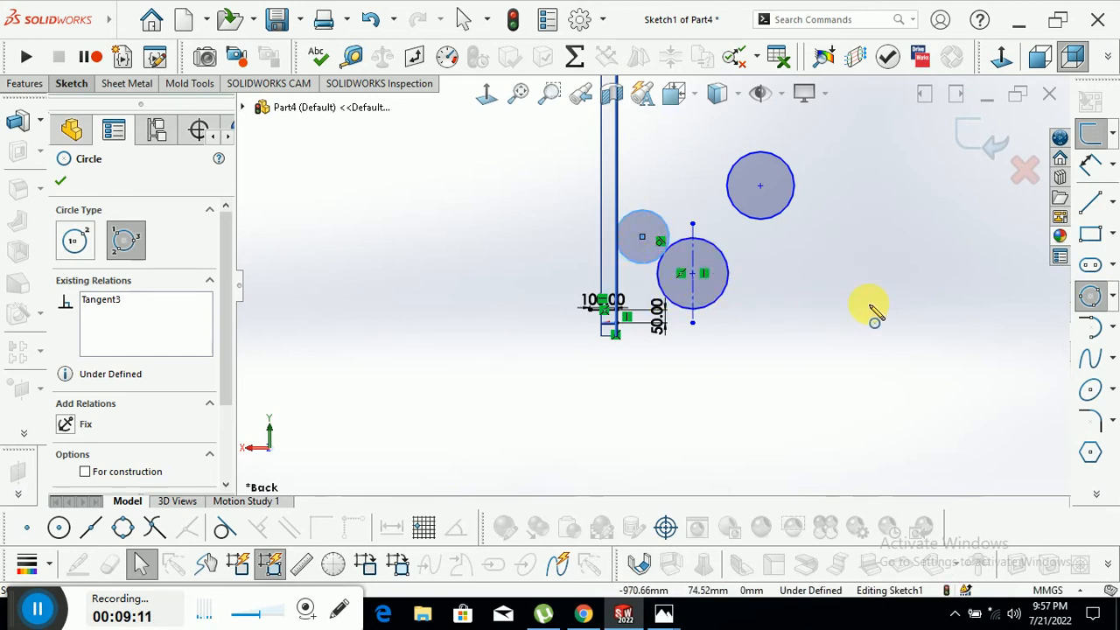
{"action": "left_click", "coordinate": [1112, 295]}
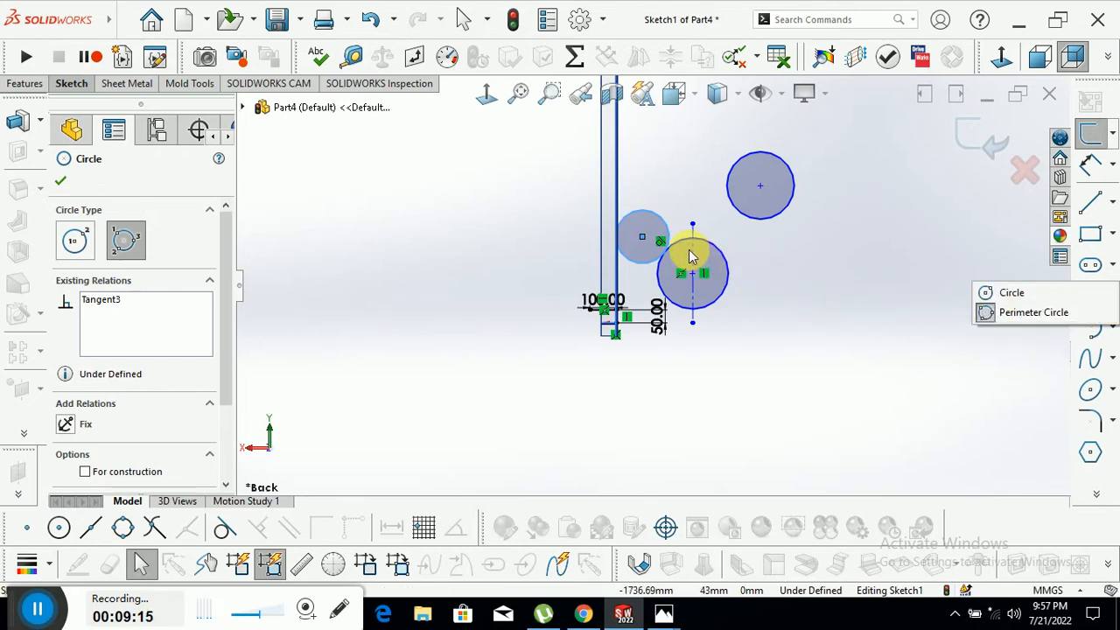
{"action": "left_click", "coordinate": [825, 278]}
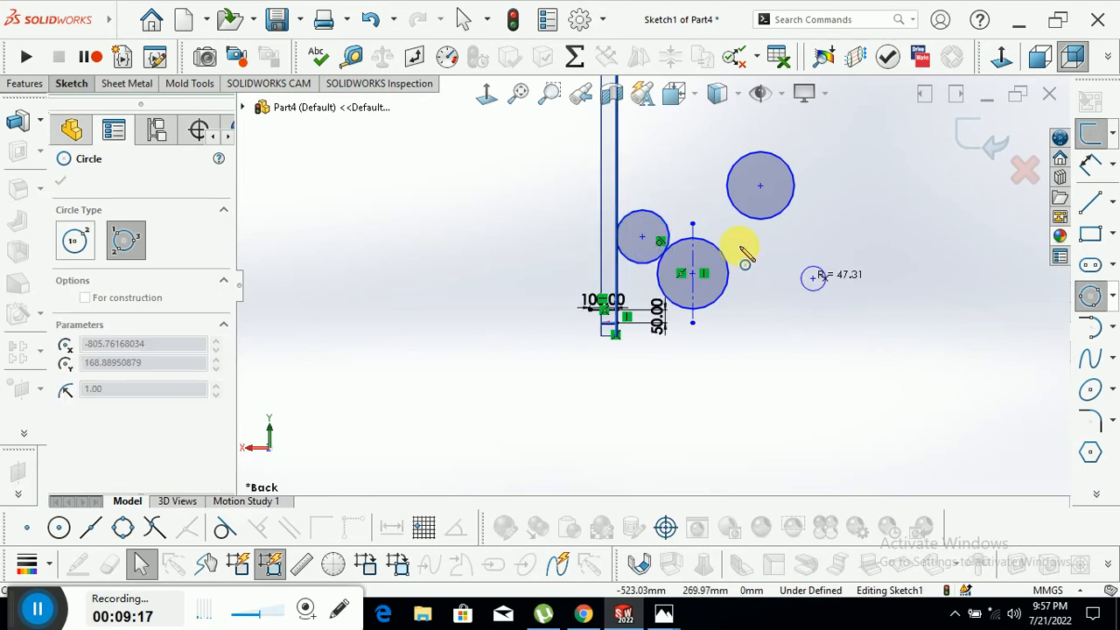
{"action": "left_click", "coordinate": [776, 262]}
{"action": "right_click", "coordinate": [845, 226]}
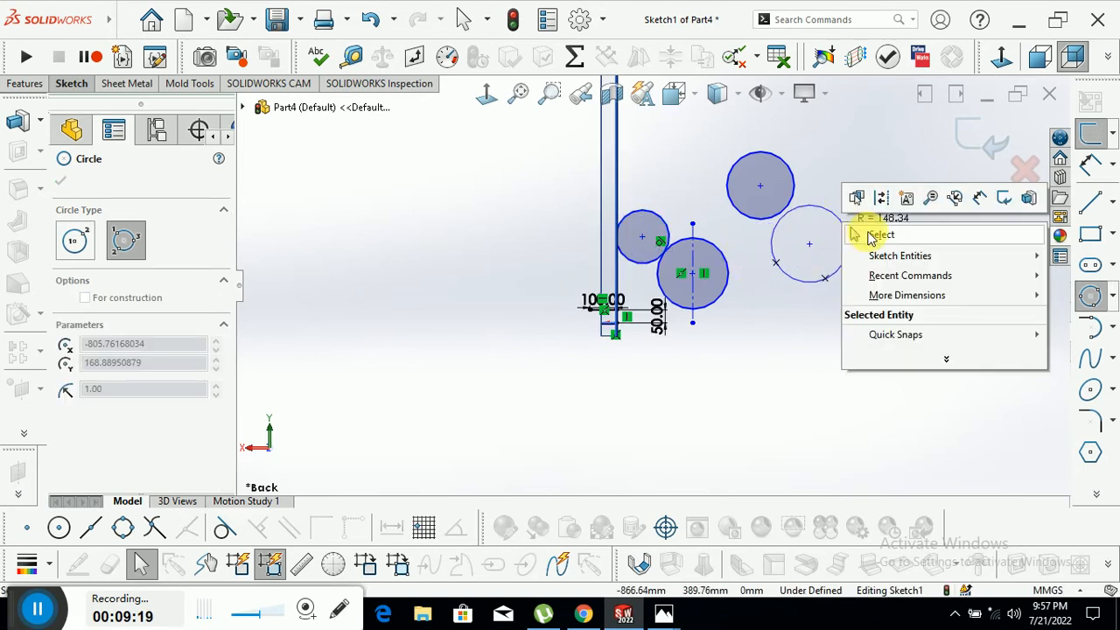
{"action": "left_click", "coordinate": [884, 243]}
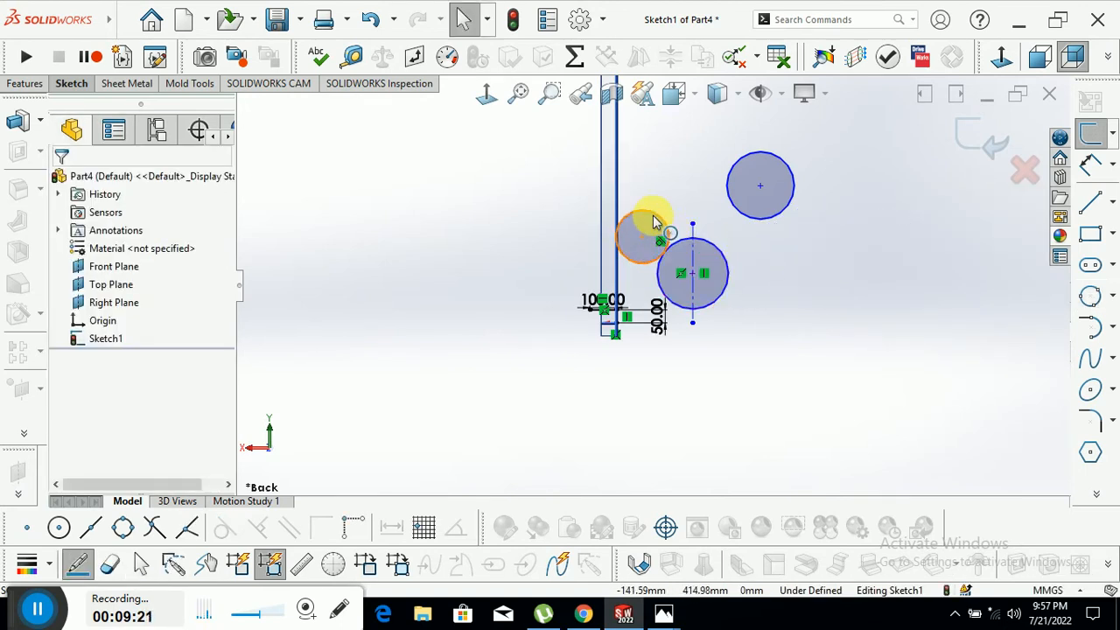
Step: Convert the small circle tangent to the centerline's circle into construction geometry and deselect it
{"action": "left_click", "coordinate": [657, 225]}
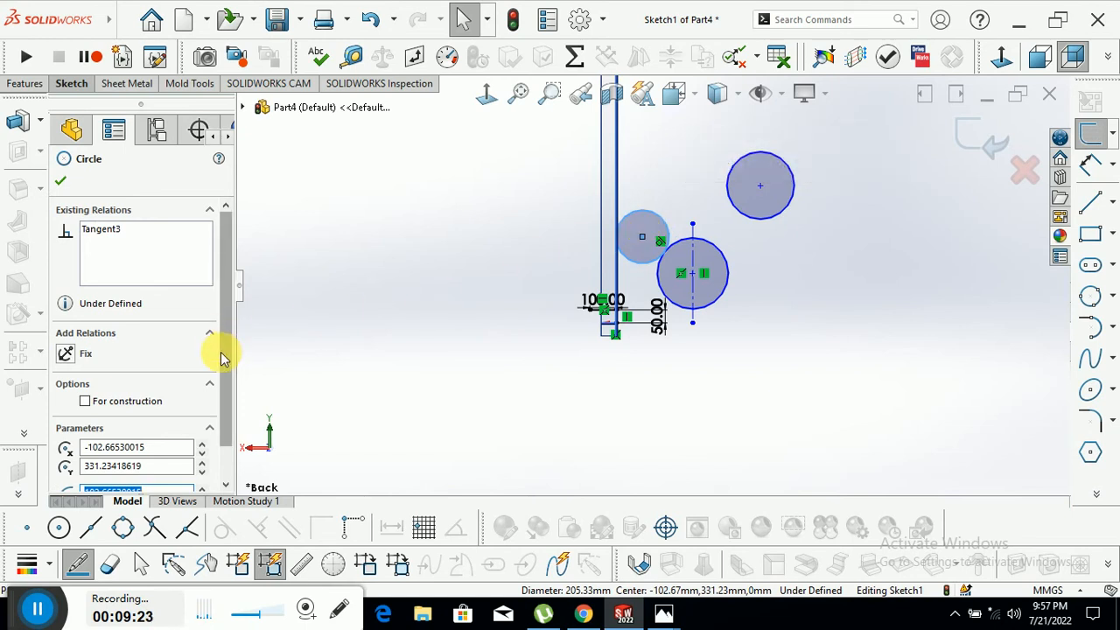
{"action": "scroll", "coordinate": [222, 366], "scroll_direction": "down", "scroll_amount": 2}
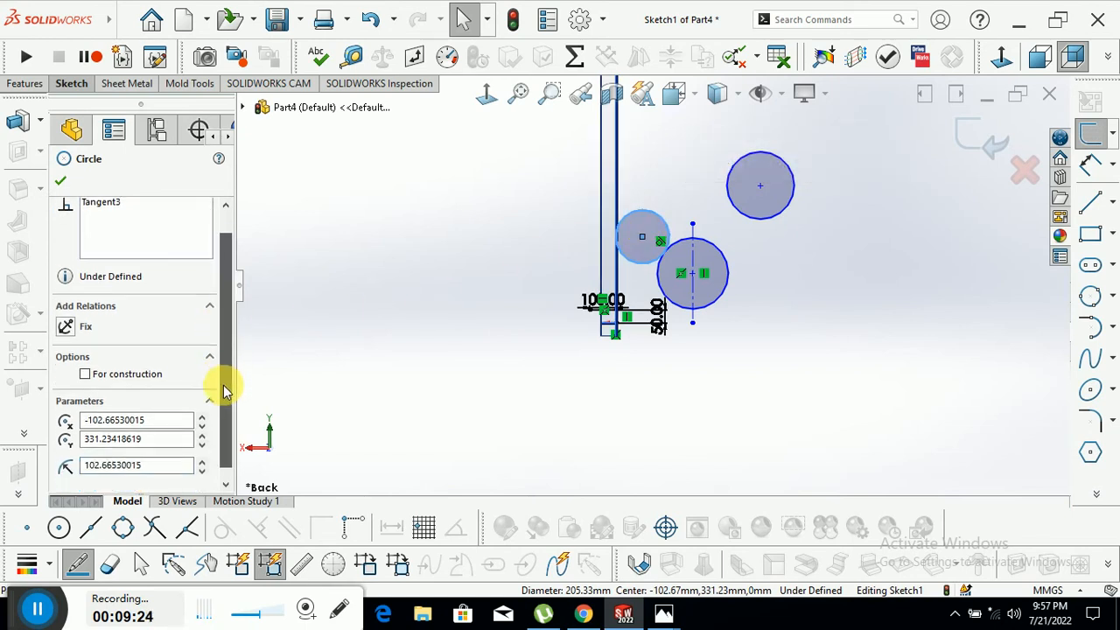
{"action": "left_click", "coordinate": [86, 362]}
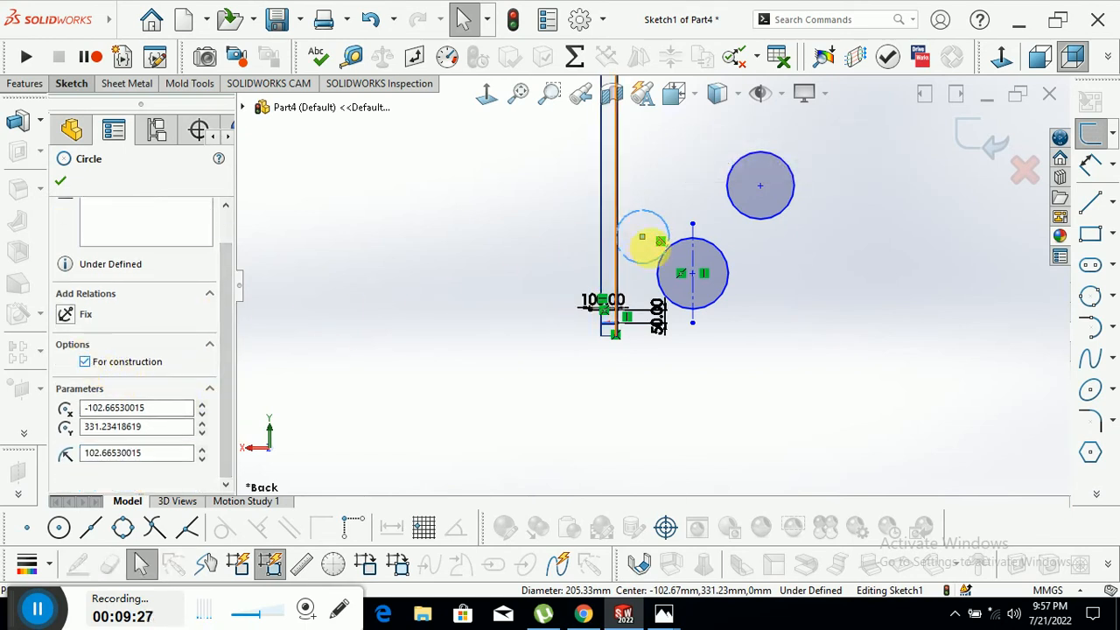
{"action": "left_click", "coordinate": [713, 235]}
{"action": "scroll", "coordinate": [648, 231], "scroll_direction": "down", "scroll_amount": 5}
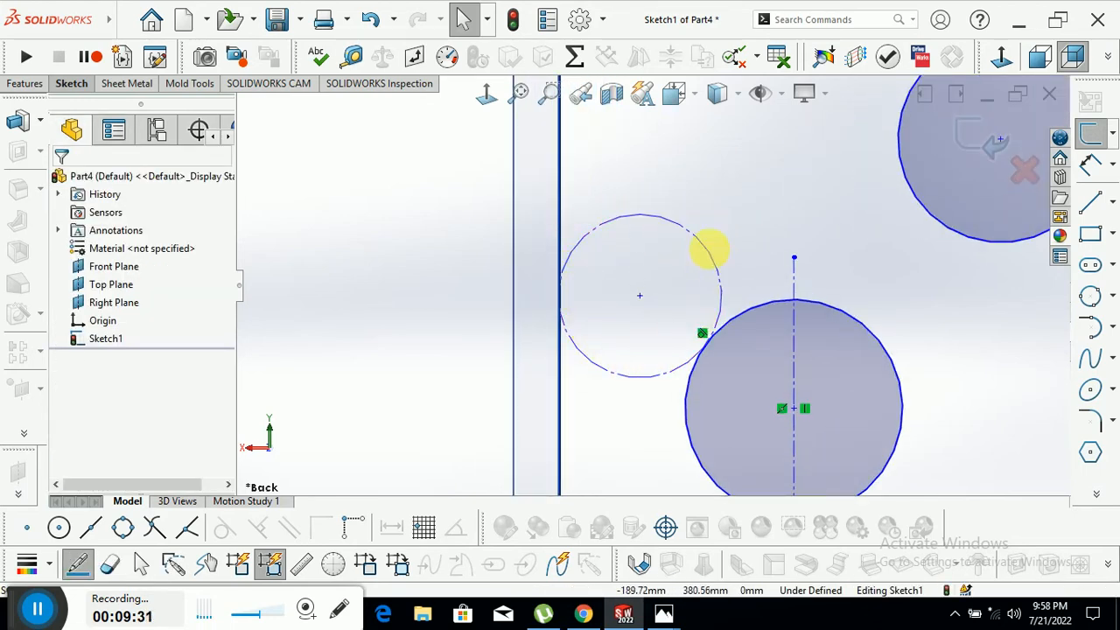
{"action": "scroll", "coordinate": [618, 252], "scroll_direction": "up", "scroll_amount": 5}
{"action": "scroll", "coordinate": [618, 252], "scroll_direction": "down", "scroll_amount": 2}
{"action": "scroll", "coordinate": [622, 292], "scroll_direction": "up", "scroll_amount": 2}
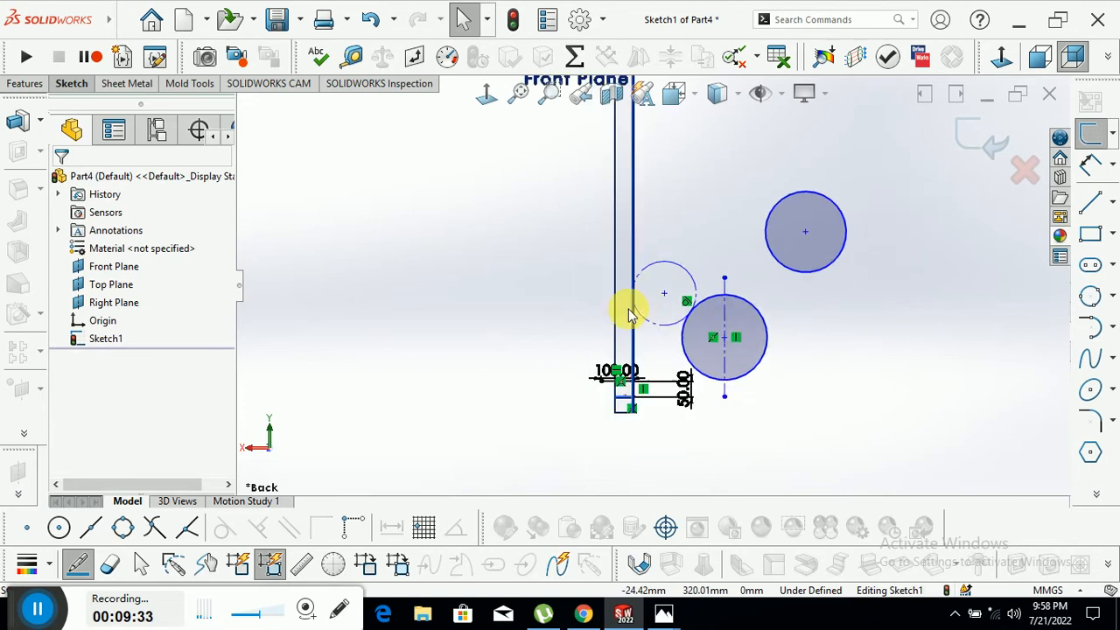
{"action": "scroll", "coordinate": [630, 312], "scroll_direction": "down", "scroll_amount": 3}
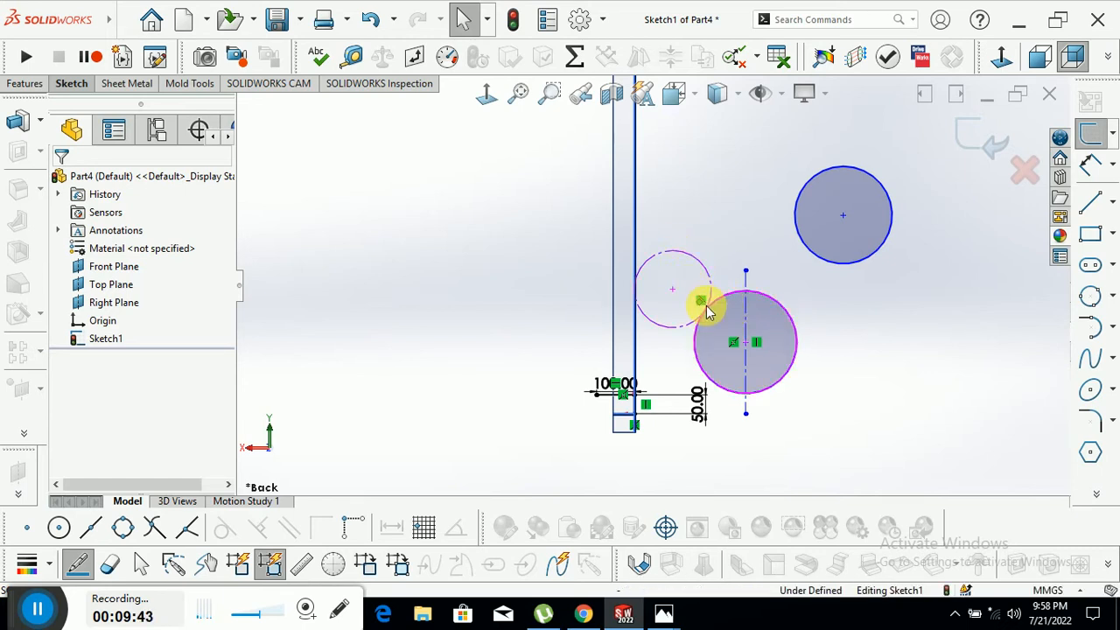
{"action": "scroll", "coordinate": [663, 292], "scroll_direction": "up", "scroll_amount": 4}
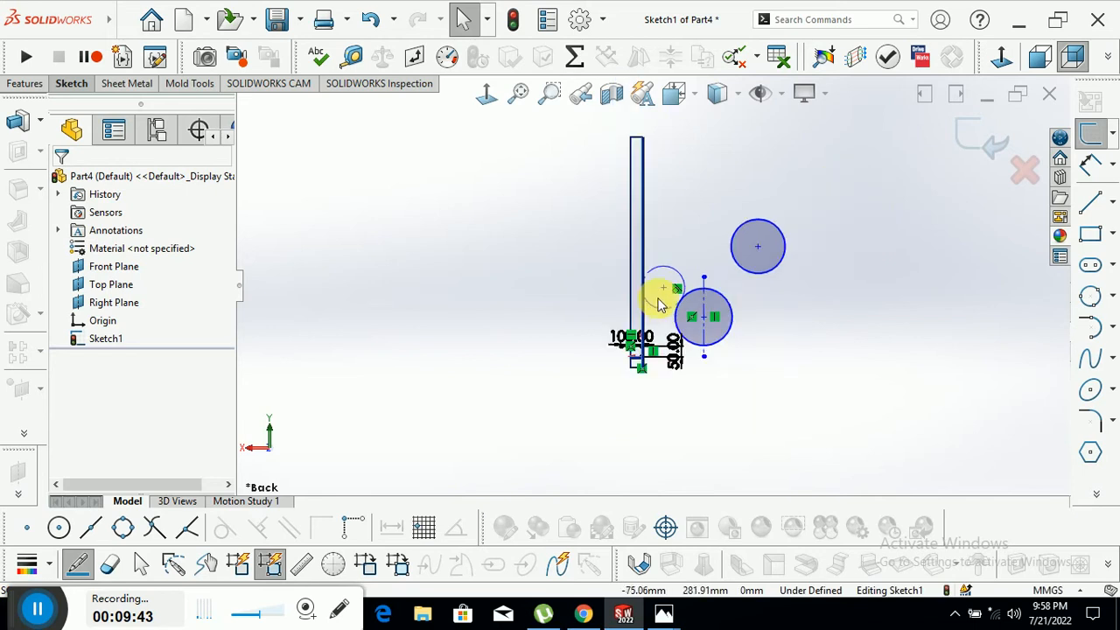
Step: Sketch a corner rectangle about 768 mm wide and 528 mm high beside the narrow plane outline, on the side opposite the circles
{"action": "left_click", "coordinate": [1115, 238]}
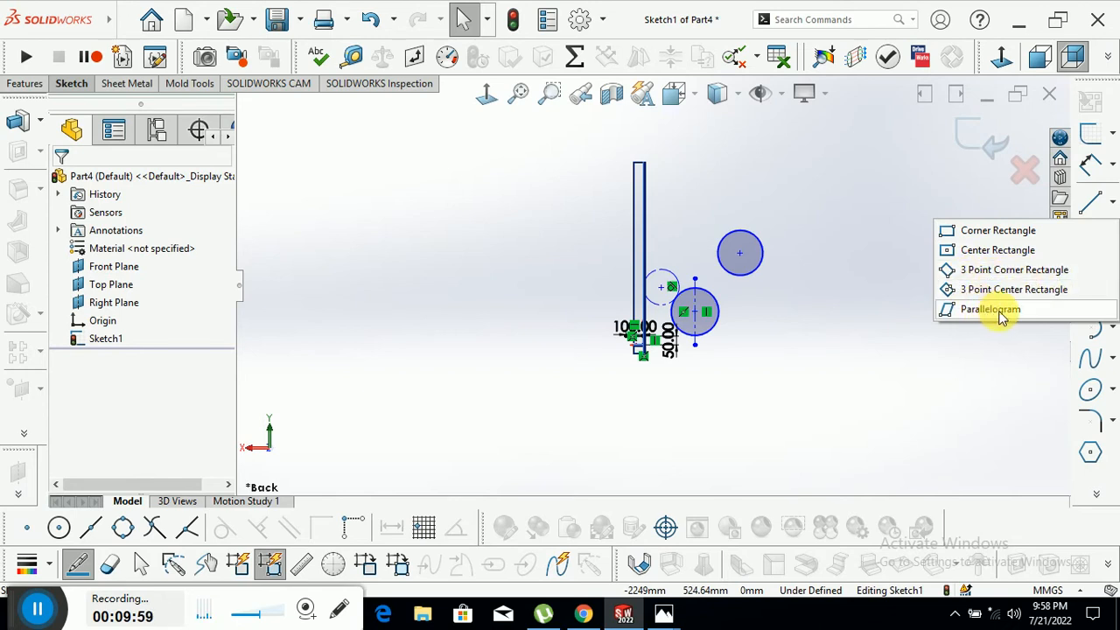
{"action": "left_click", "coordinate": [975, 235]}
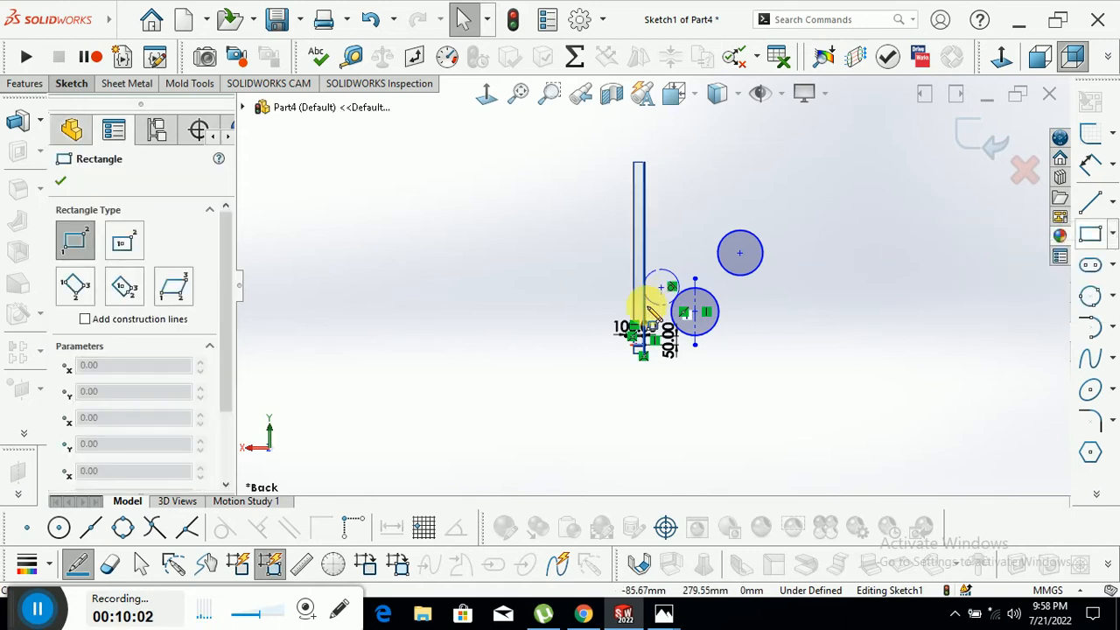
{"action": "left_click", "coordinate": [427, 344]}
{"action": "left_click", "coordinate": [560, 253]}
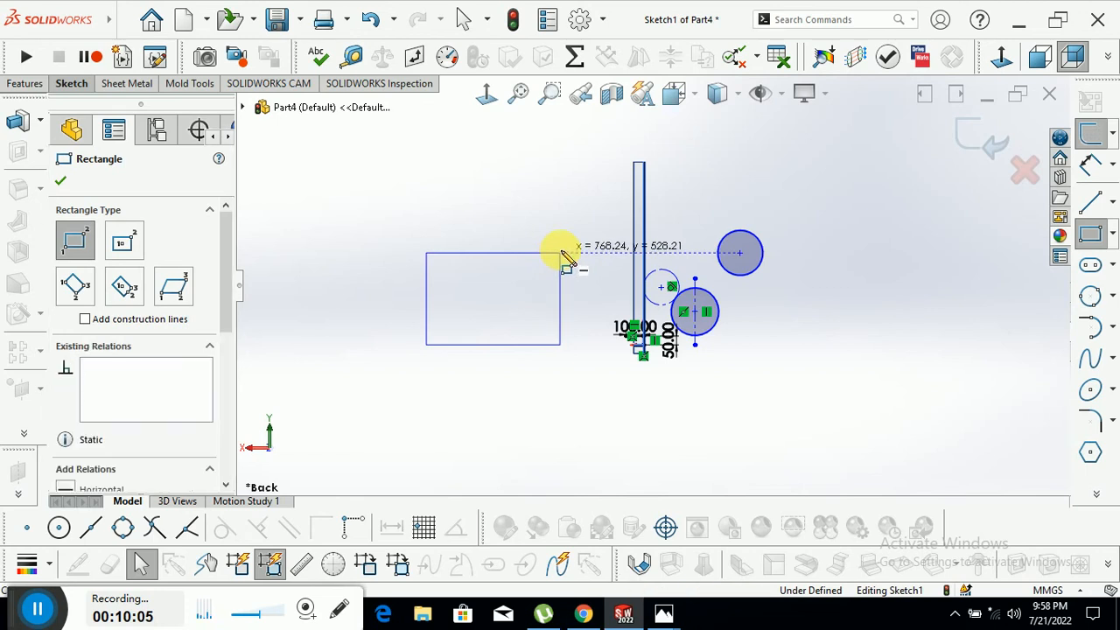
Step: Sketch a slightly larger center rectangle above the corner rectangle, with its center vertically aligned to that rectangle's upper-edge midpoint
{"action": "left_click", "coordinate": [1110, 234]}
{"action": "left_click", "coordinate": [998, 250]}
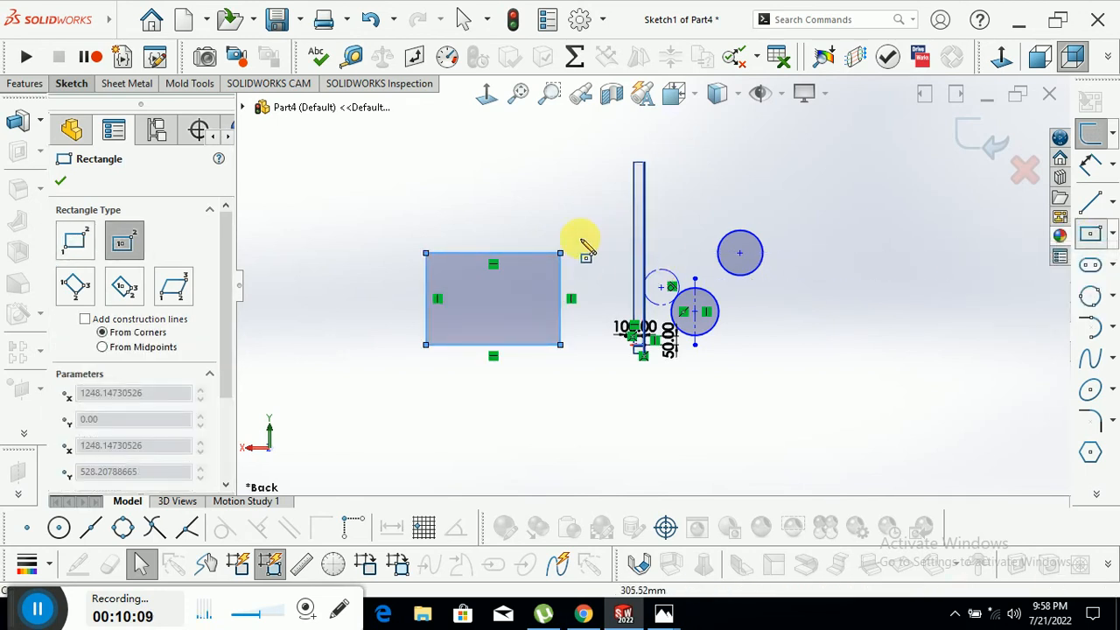
{"action": "left_click", "coordinate": [492, 170]}
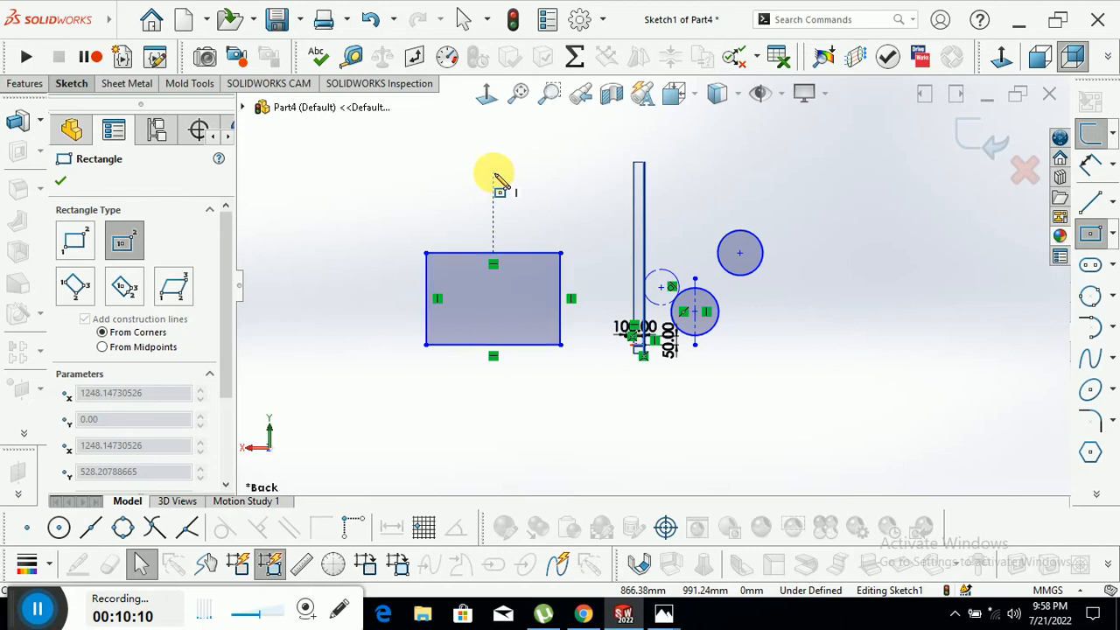
{"action": "left_click", "coordinate": [407, 229]}
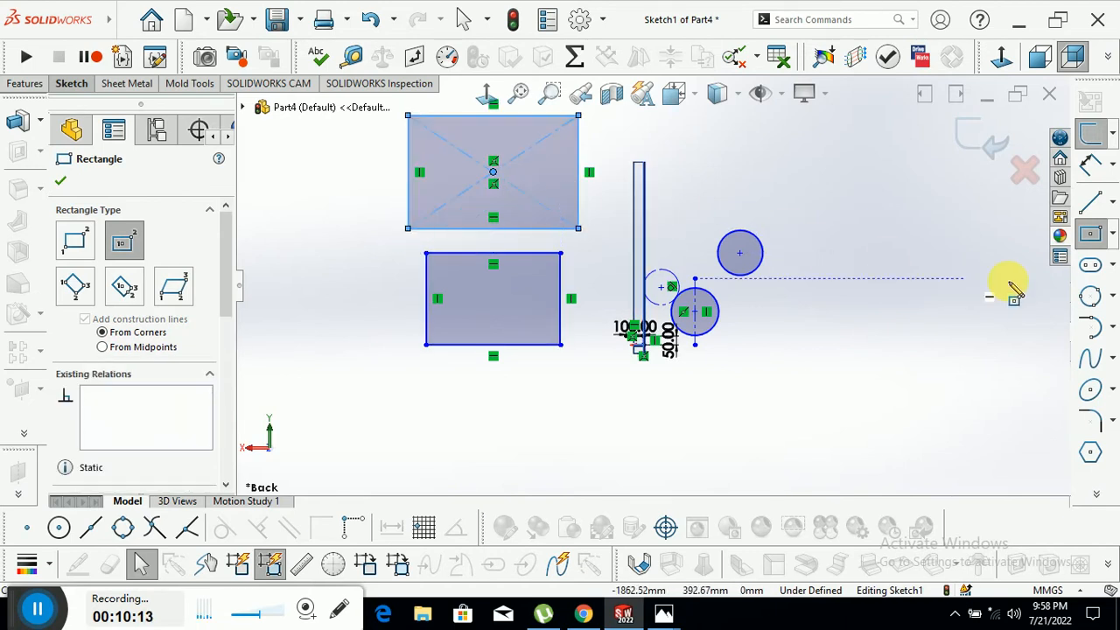
Step: Sketch a small 3 Point Corner Rectangle with a horizontal base, diagonally below the circle on the centerline and clear of it
{"action": "left_click", "coordinate": [1111, 235]}
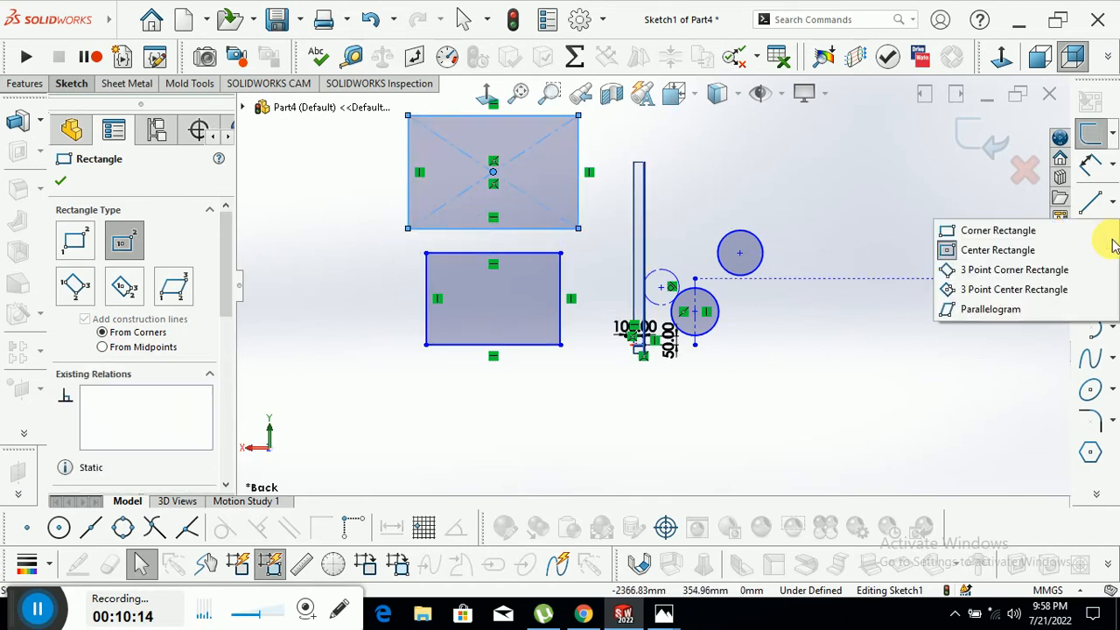
{"action": "left_click", "coordinate": [984, 278]}
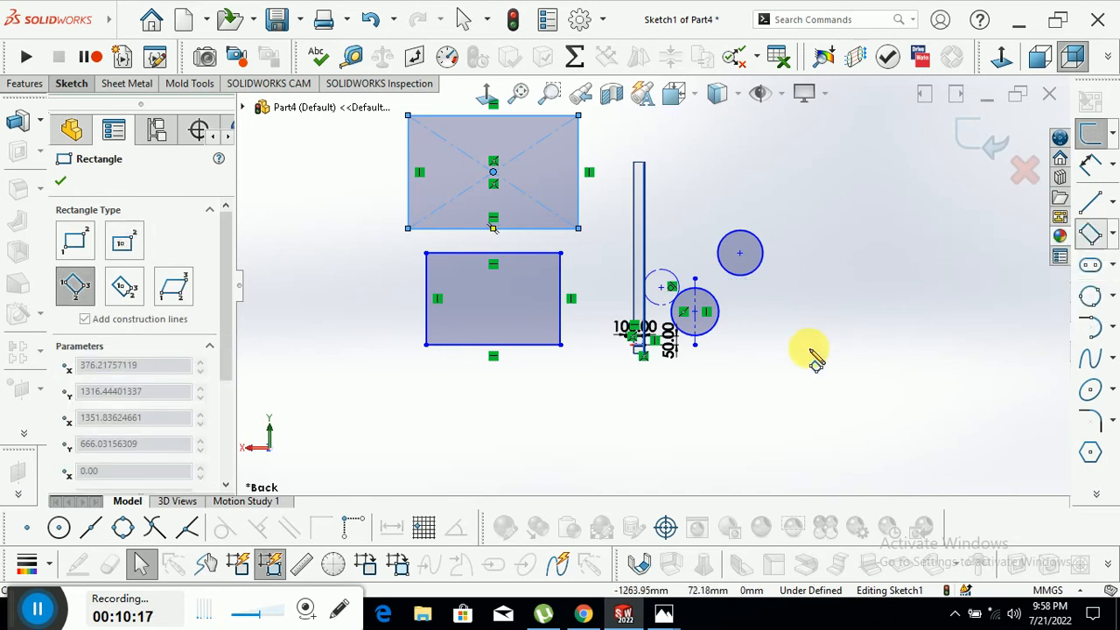
{"action": "left_click", "coordinate": [767, 377]}
{"action": "left_click", "coordinate": [849, 376]}
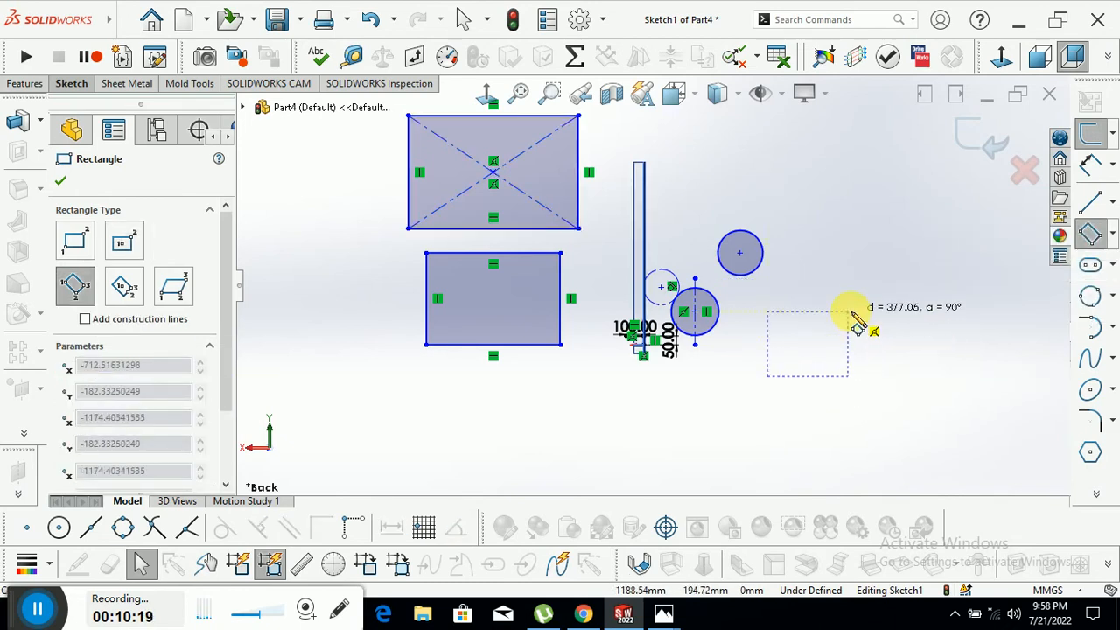
{"action": "left_click", "coordinate": [870, 324]}
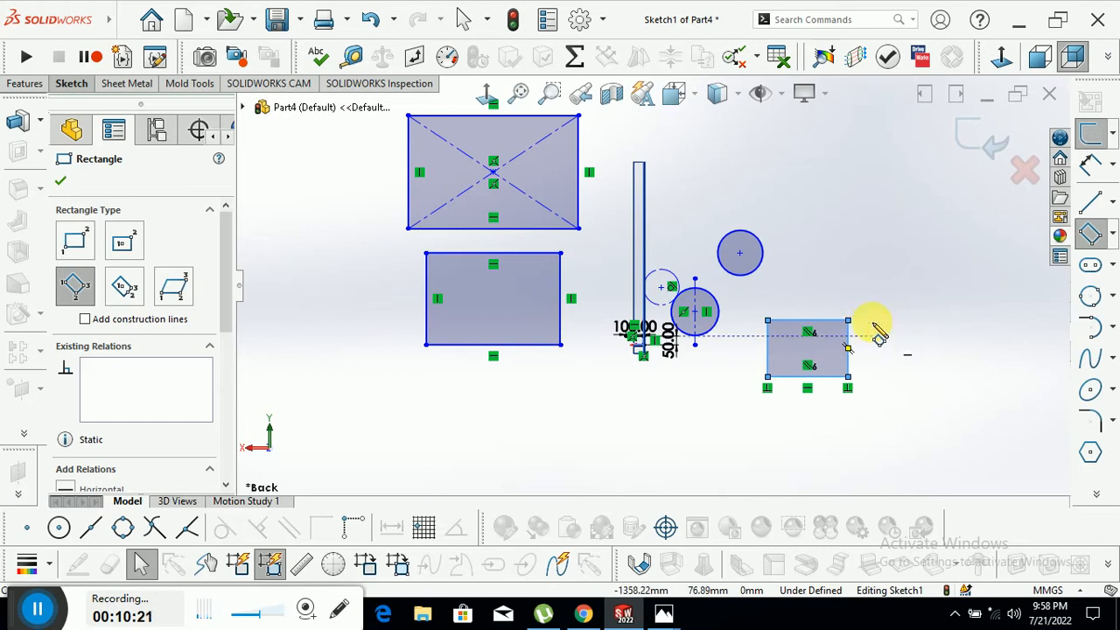
Step: Sketch a tilted 3 Point Center Rectangle above the small three-point rectangle, clear of the circles
{"action": "left_click", "coordinate": [1114, 238]}
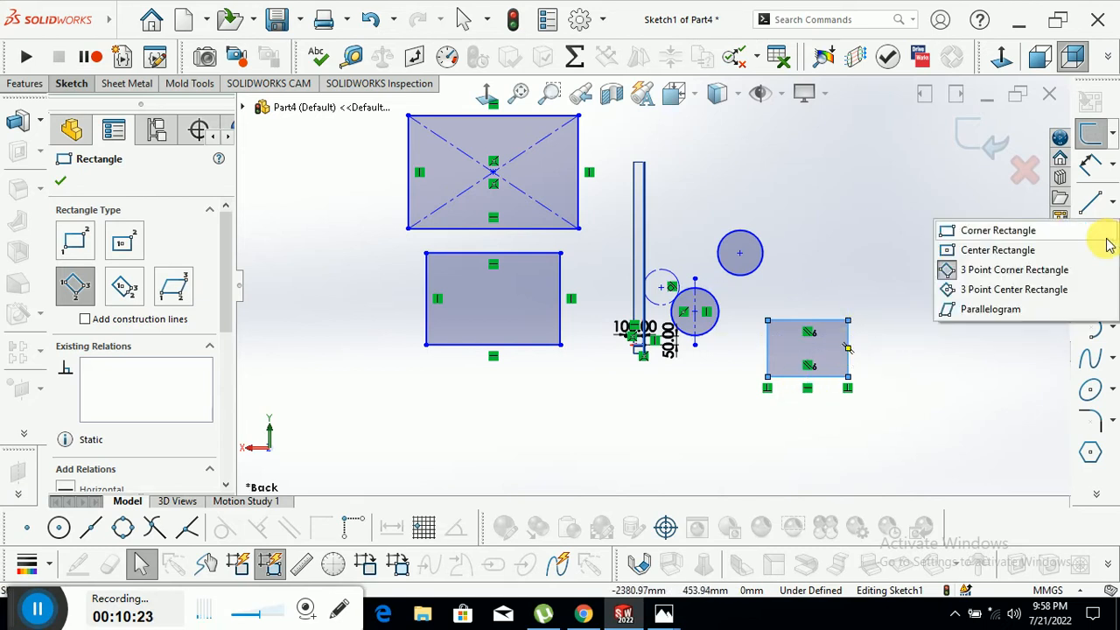
{"action": "left_click", "coordinate": [973, 290]}
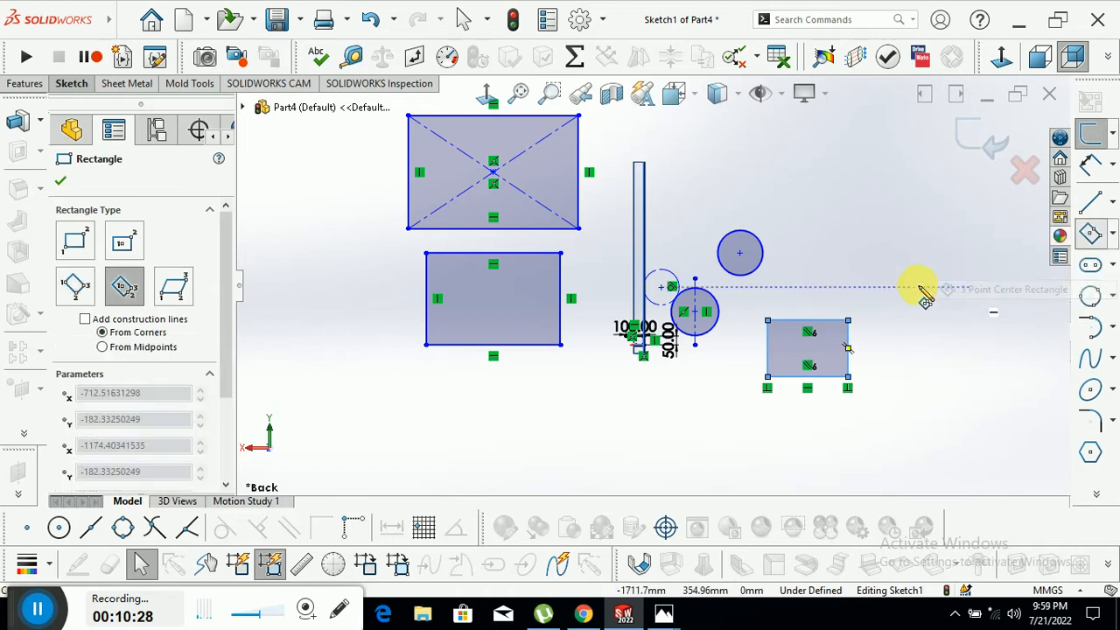
{"action": "left_click", "coordinate": [864, 229]}
{"action": "left_click", "coordinate": [916, 182]}
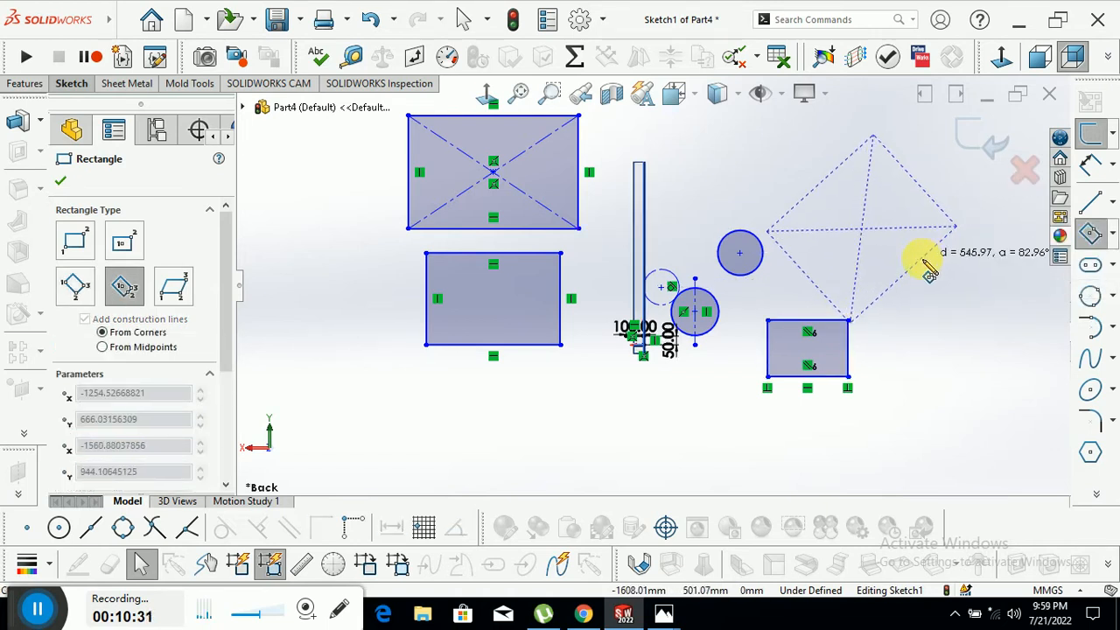
{"action": "left_click", "coordinate": [871, 288]}
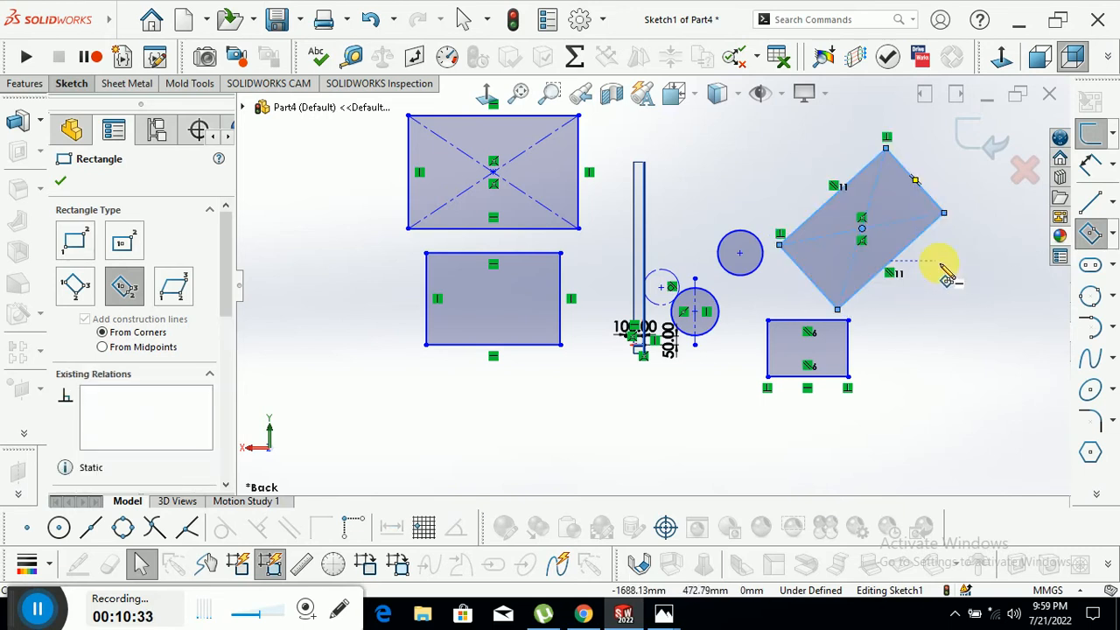
Step: Sketch a slanted parallelogram with sides of about 311 mm and 814 mm below the tilted rectangle, and end the rectangle command
{"action": "left_click", "coordinate": [1113, 233]}
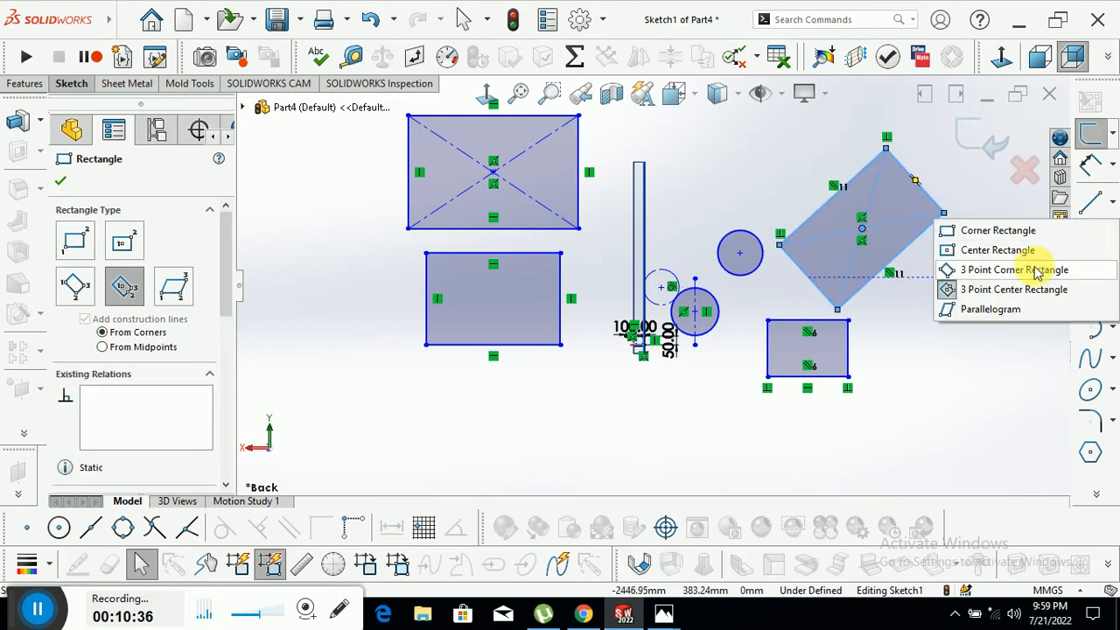
{"action": "left_click", "coordinate": [982, 310]}
{"action": "left_click", "coordinate": [891, 431]}
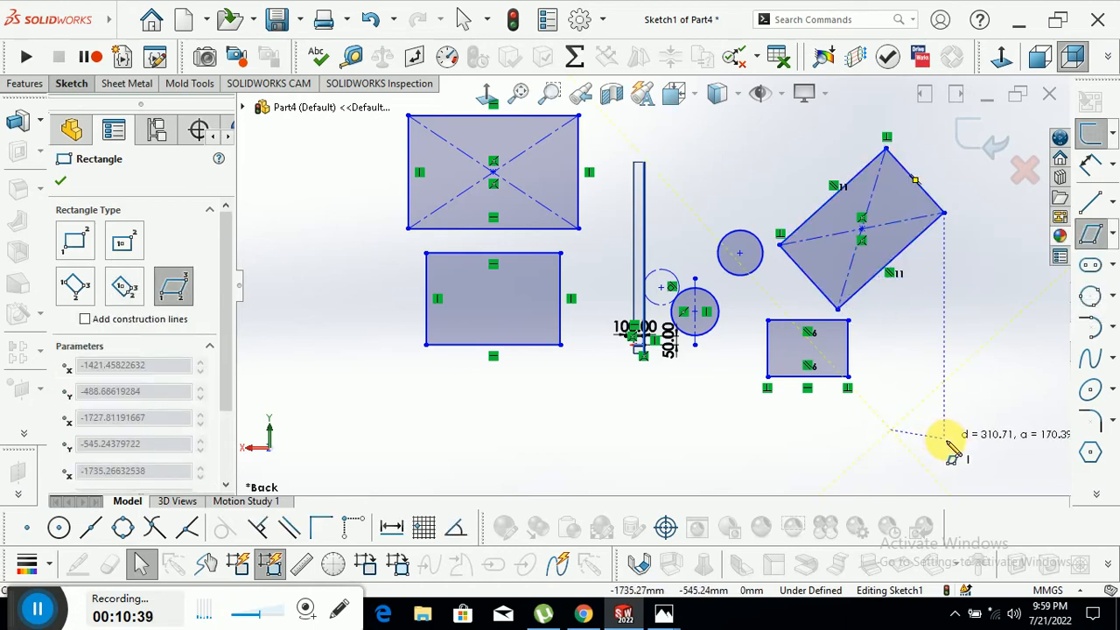
{"action": "left_click", "coordinate": [943, 436]}
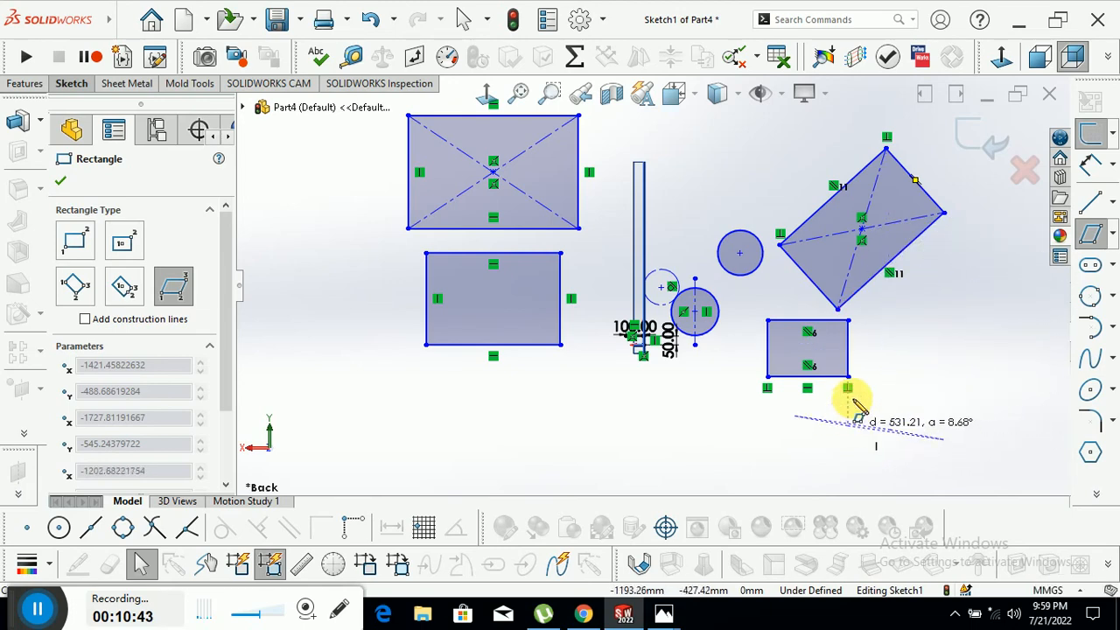
{"action": "left_click", "coordinate": [1000, 312]}
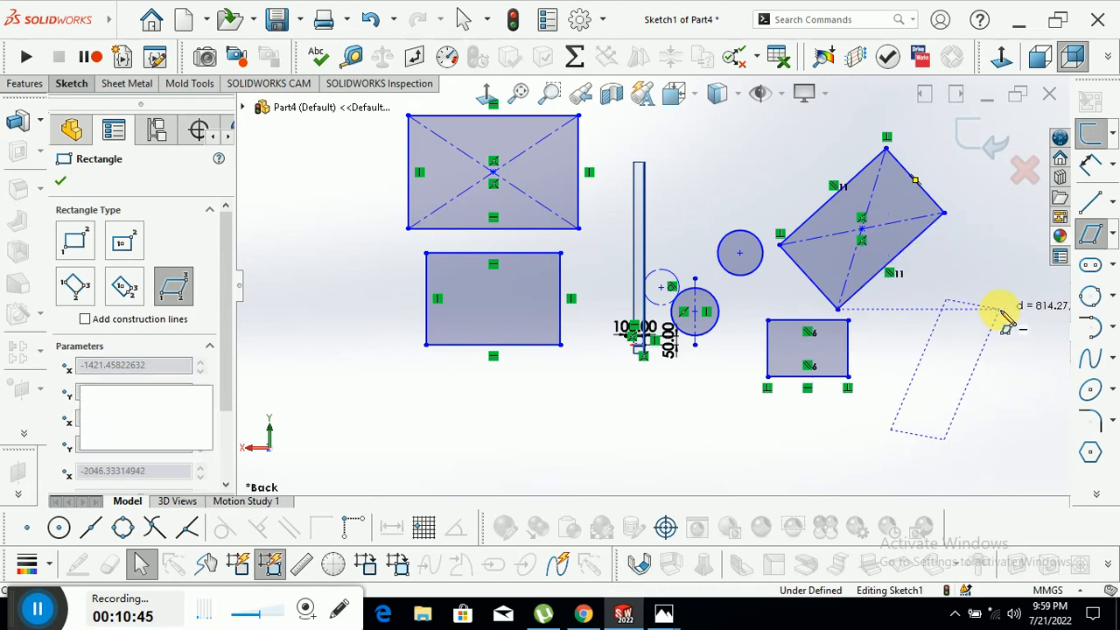
{"action": "right_click", "coordinate": [986, 233]}
{"action": "left_click", "coordinate": [989, 243]}
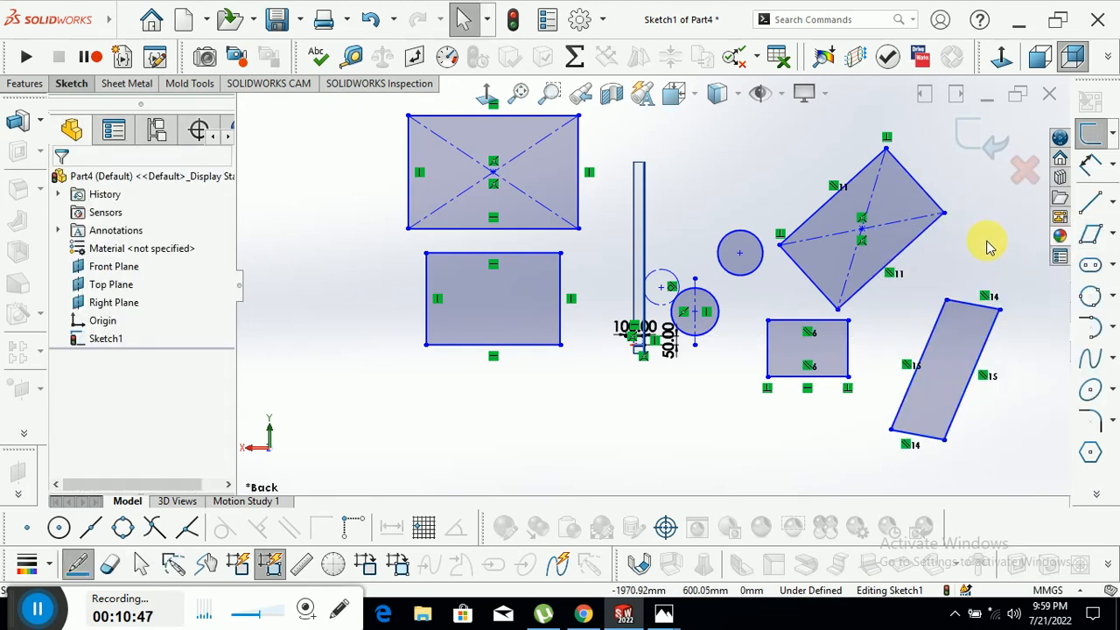
Step: Sketch a horizontal straight slot diagonally above the tilted rectangle and end the slot command
{"action": "scroll", "coordinate": [648, 354], "scroll_direction": "up", "scroll_amount": 2}
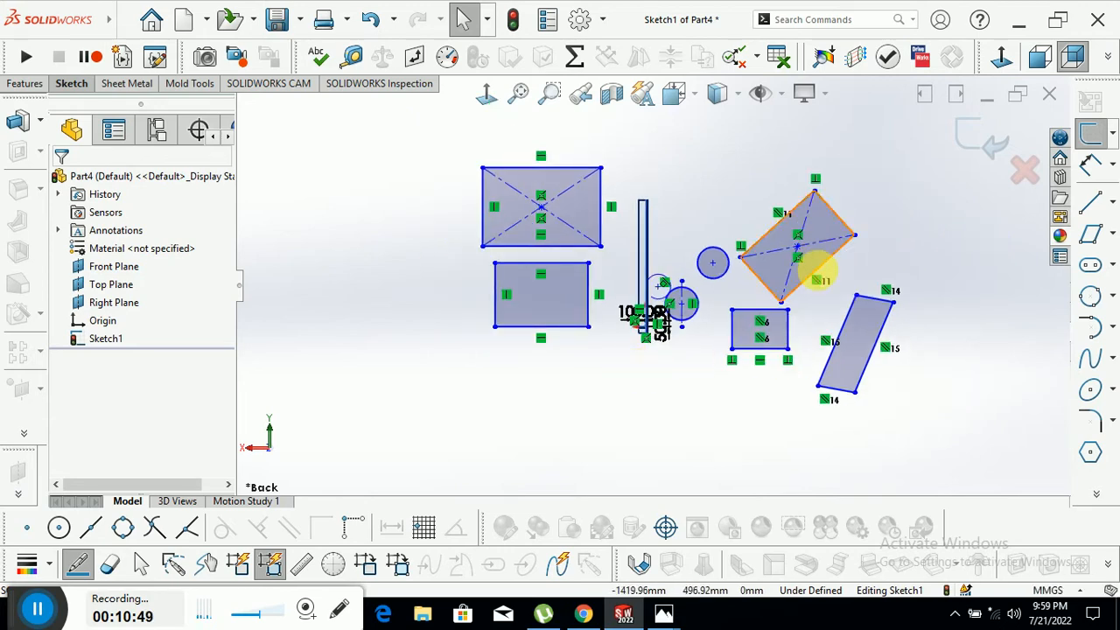
{"action": "scroll", "coordinate": [819, 280], "scroll_direction": "down", "scroll_amount": 1}
{"action": "scroll", "coordinate": [632, 369], "scroll_direction": "up", "scroll_amount": 1}
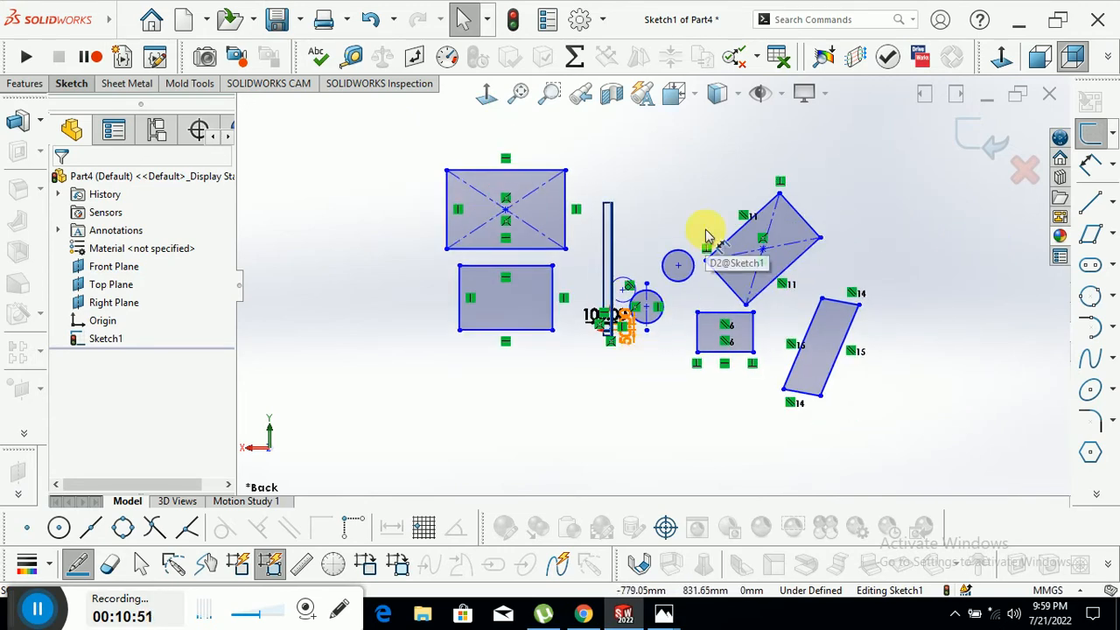
{"action": "scroll", "coordinate": [709, 235], "scroll_direction": "down", "scroll_amount": 1}
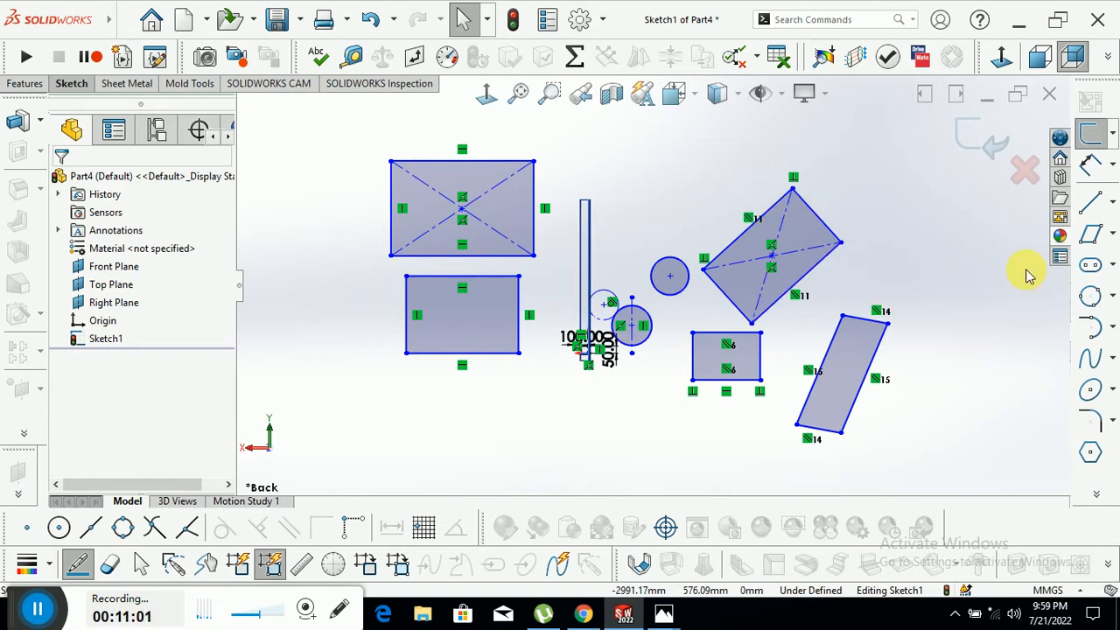
{"action": "left_click", "coordinate": [1092, 268]}
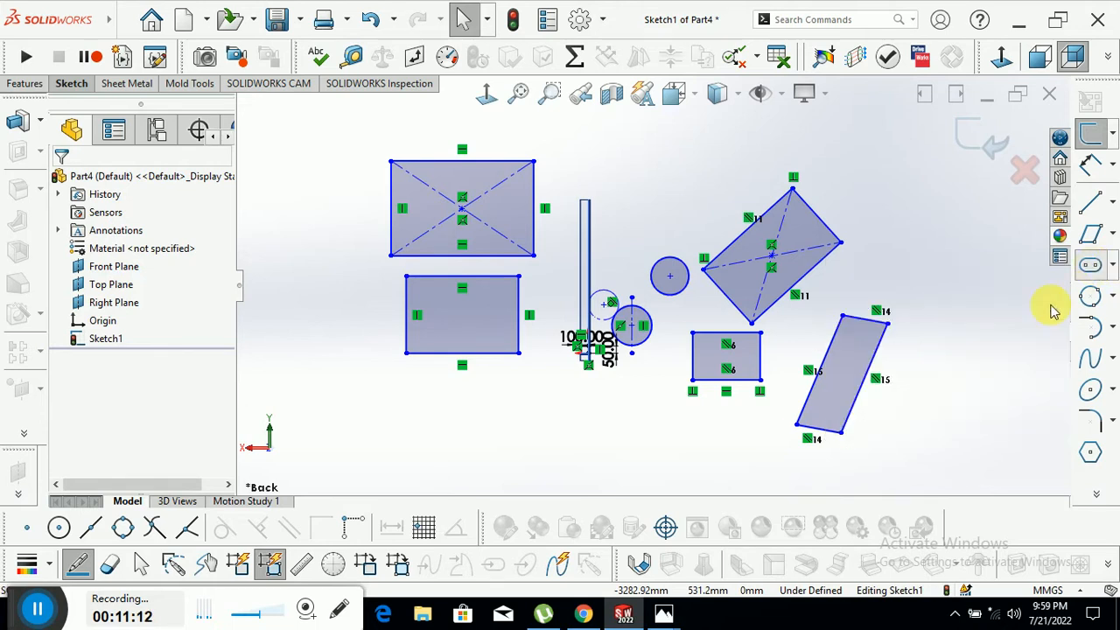
{"action": "left_click", "coordinate": [852, 166]}
{"action": "left_click", "coordinate": [911, 167]}
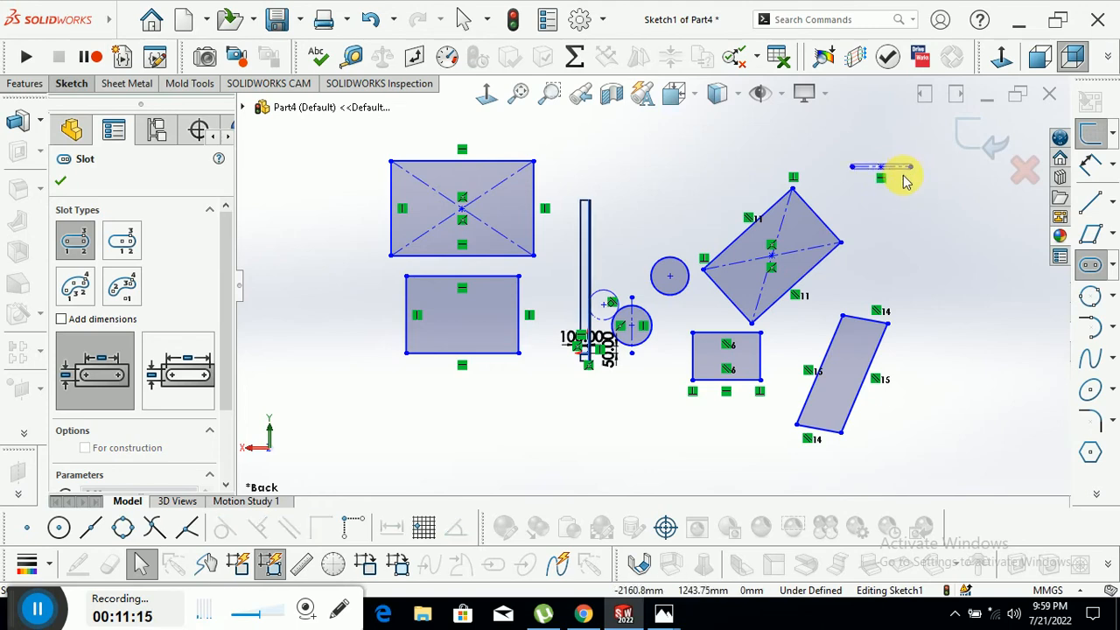
{"action": "left_click", "coordinate": [890, 201]}
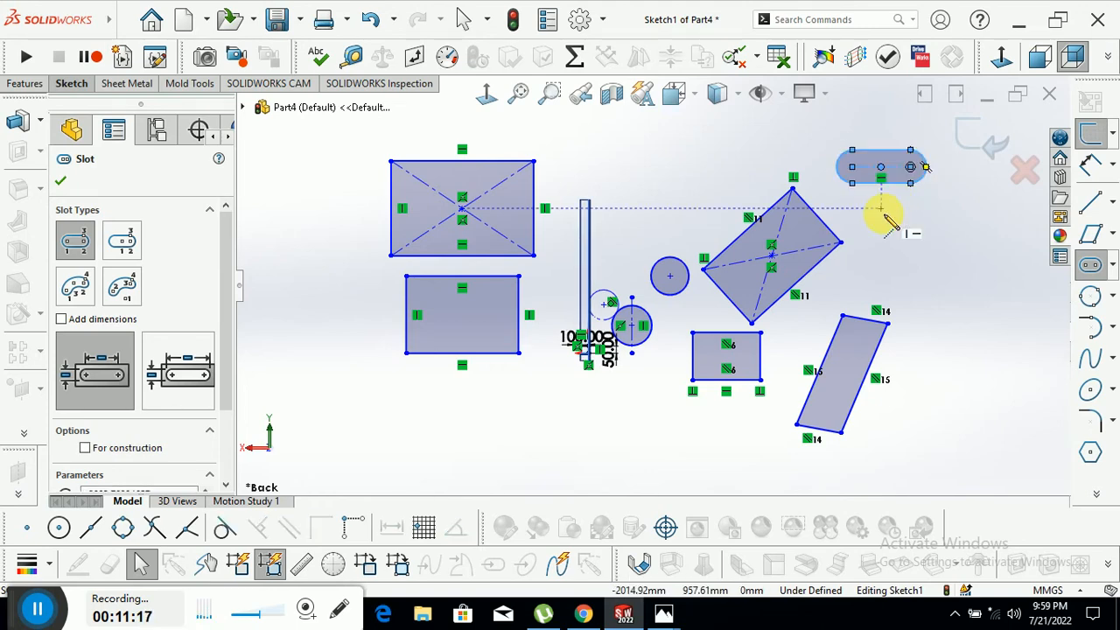
{"action": "right_click", "coordinate": [886, 219]}
{"action": "left_click", "coordinate": [901, 225]}
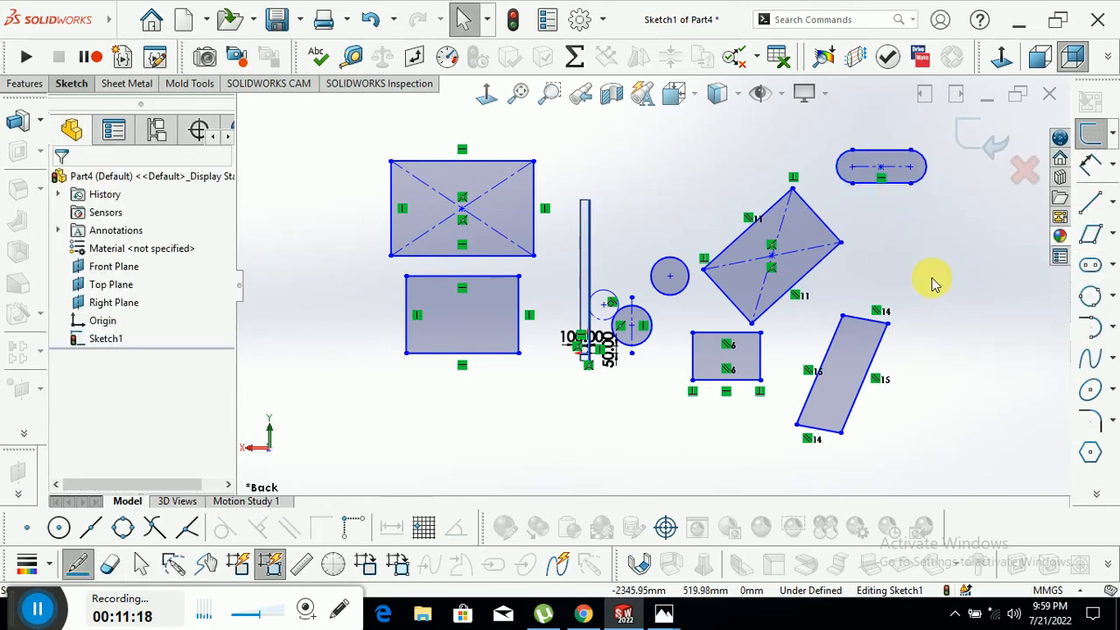
Step: Sketch a tangent arc from the tilted rectangle's corner nearest the parallelogram to the parallelogram's nearest upper corner
{"action": "left_click", "coordinate": [1092, 328]}
{"action": "left_click", "coordinate": [950, 247]}
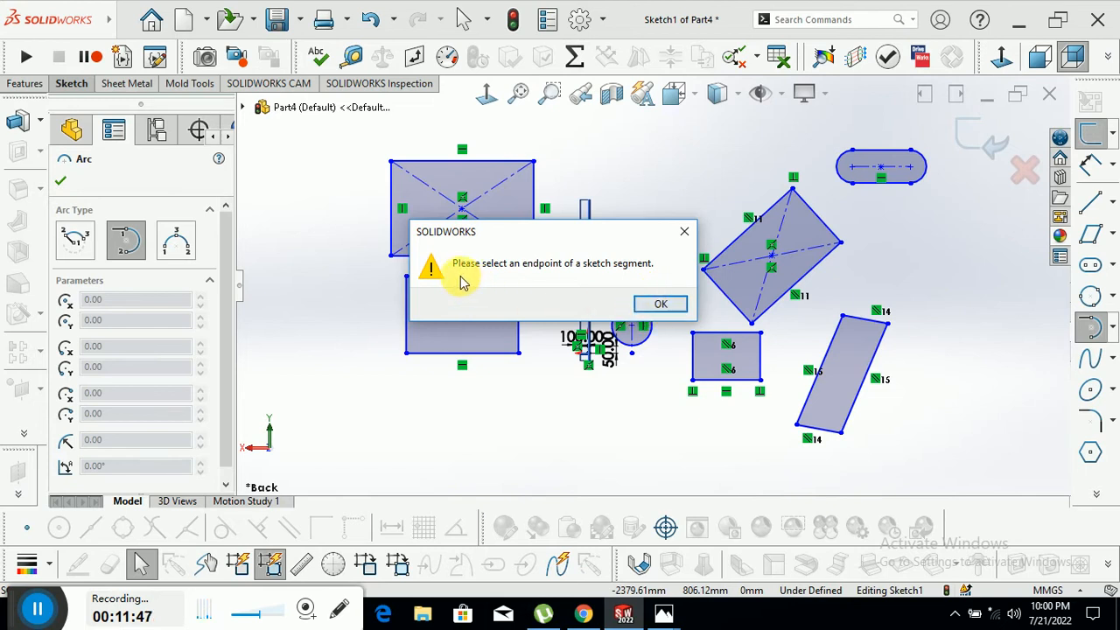
{"action": "left_click", "coordinate": [646, 306]}
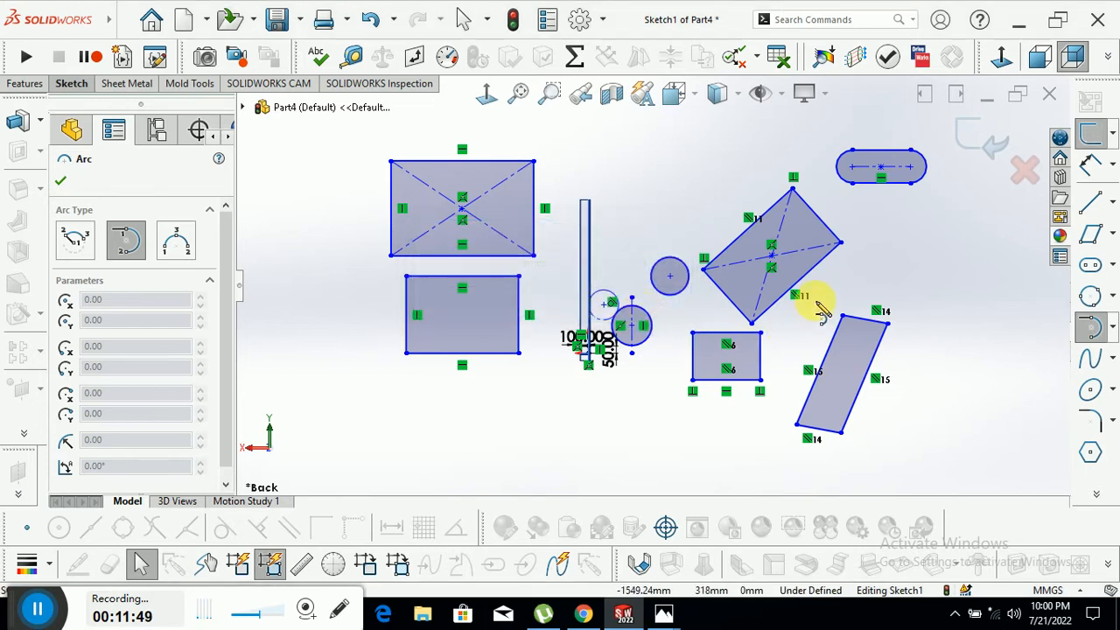
{"action": "left_click", "coordinate": [841, 245]}
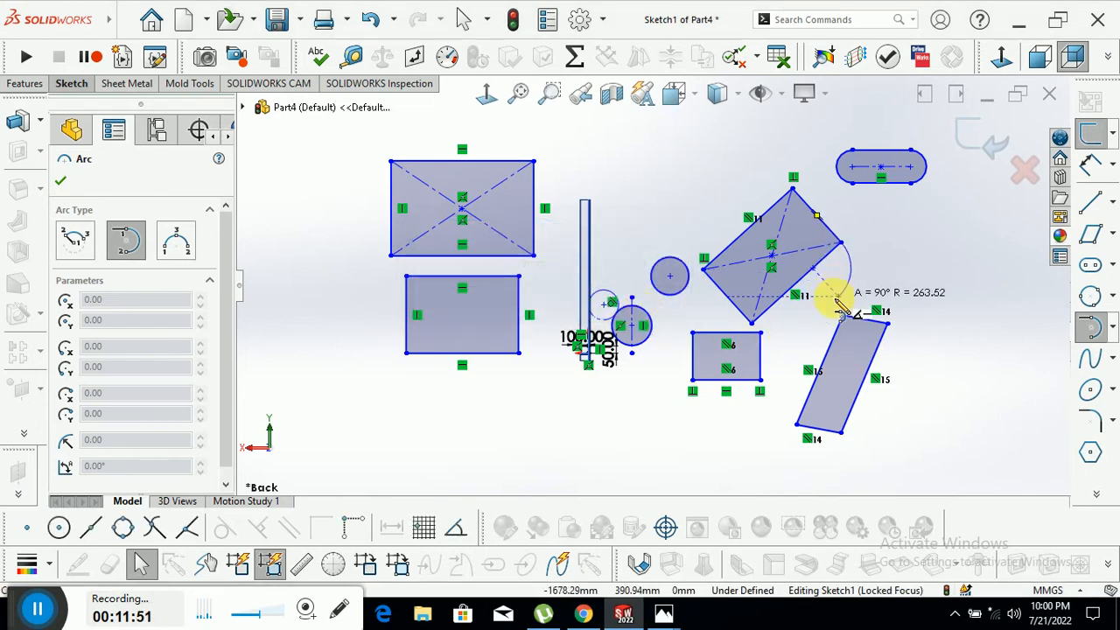
{"action": "left_click", "coordinate": [843, 317]}
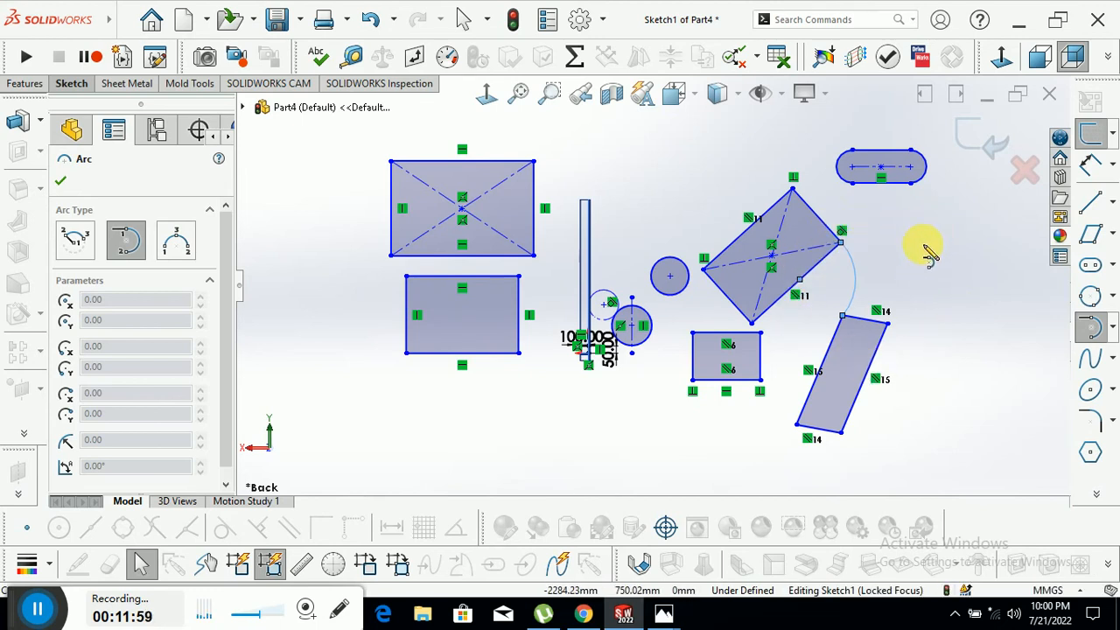
Step: Sketch a closed wavy spline running above the tilted rectangle, down past the parallelogram, and back in a narrow band to its start point
{"action": "left_click", "coordinate": [1092, 360]}
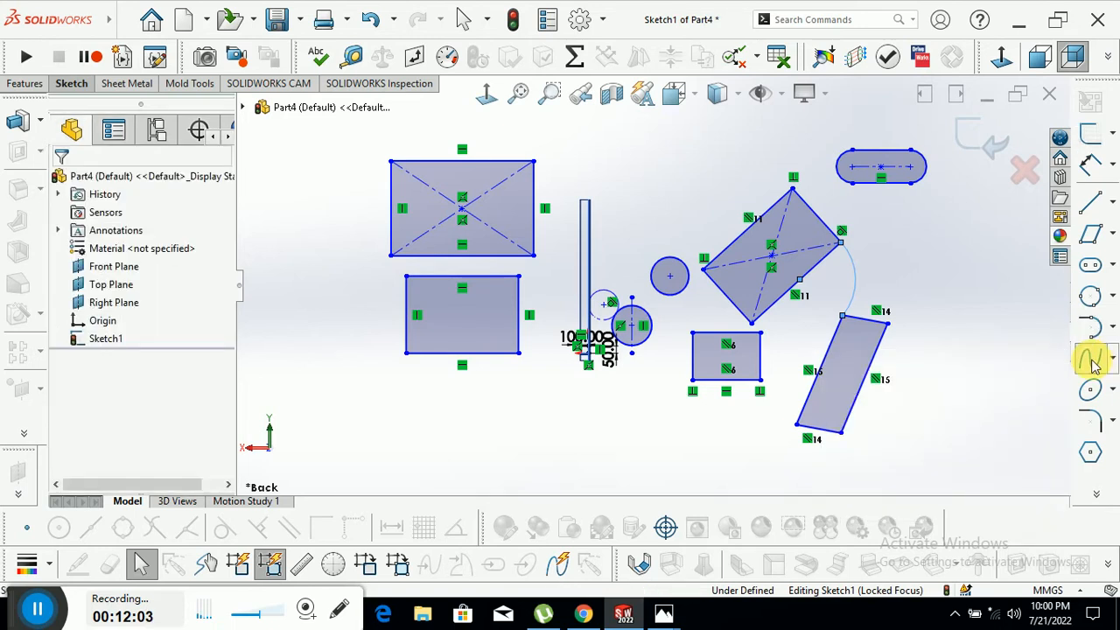
{"action": "left_click", "coordinate": [562, 138]}
{"action": "left_click", "coordinate": [604, 129]}
{"action": "left_click", "coordinate": [604, 150]}
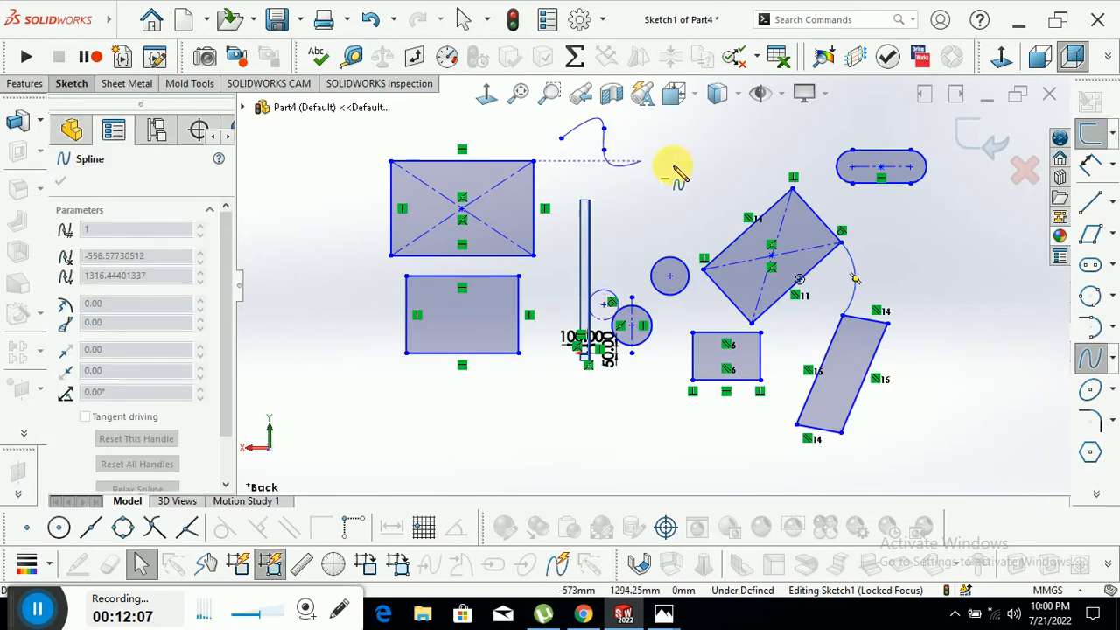
{"action": "left_click", "coordinate": [682, 138]}
{"action": "left_click", "coordinate": [708, 166]}
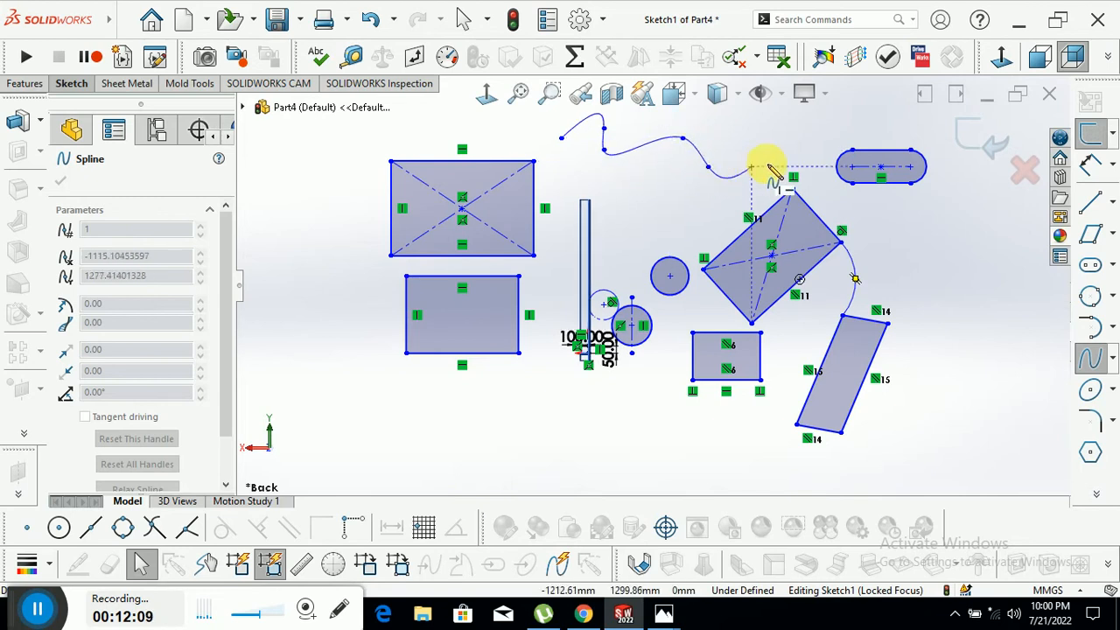
{"action": "left_click", "coordinate": [785, 137]}
{"action": "left_click", "coordinate": [831, 200]}
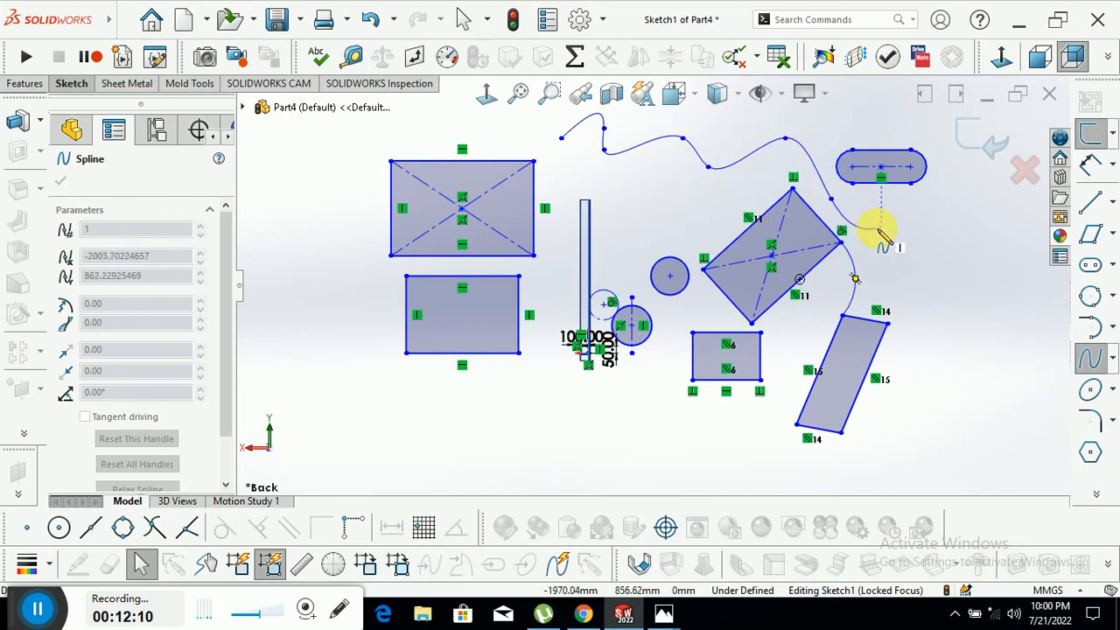
{"action": "left_click", "coordinate": [925, 242]}
{"action": "left_click", "coordinate": [939, 315]}
{"action": "left_click", "coordinate": [919, 408]}
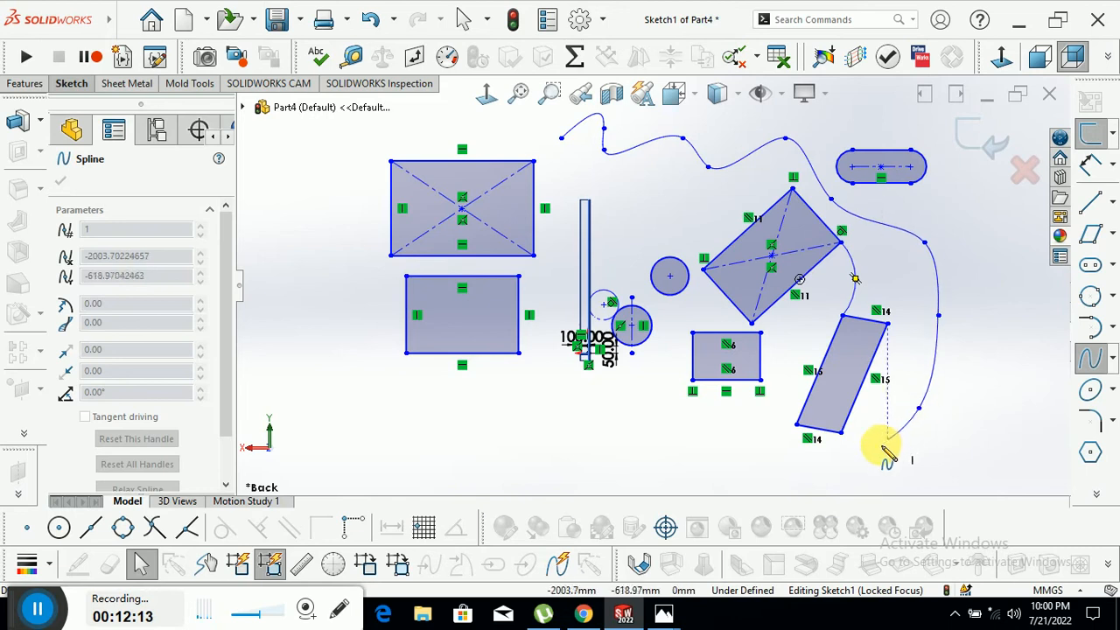
{"action": "left_click", "coordinate": [904, 379]}
{"action": "left_click", "coordinate": [910, 315]}
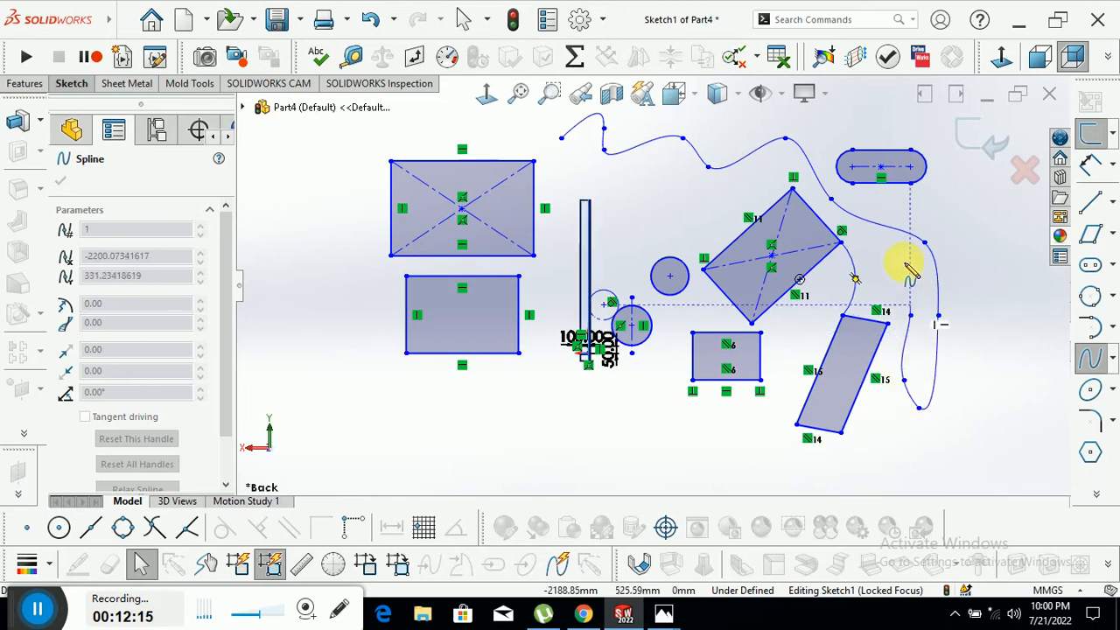
{"action": "left_click", "coordinate": [901, 255]}
{"action": "left_click", "coordinate": [873, 243]}
{"action": "left_click", "coordinate": [828, 216]}
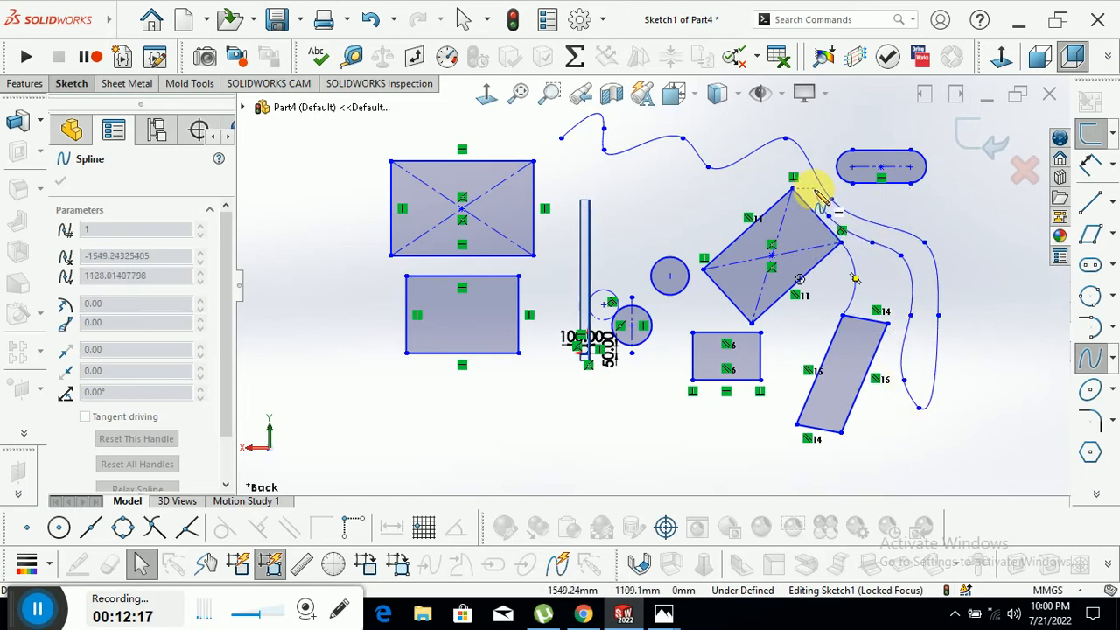
{"action": "left_click", "coordinate": [809, 183]}
{"action": "left_click", "coordinate": [785, 154]}
{"action": "left_click", "coordinate": [760, 167]}
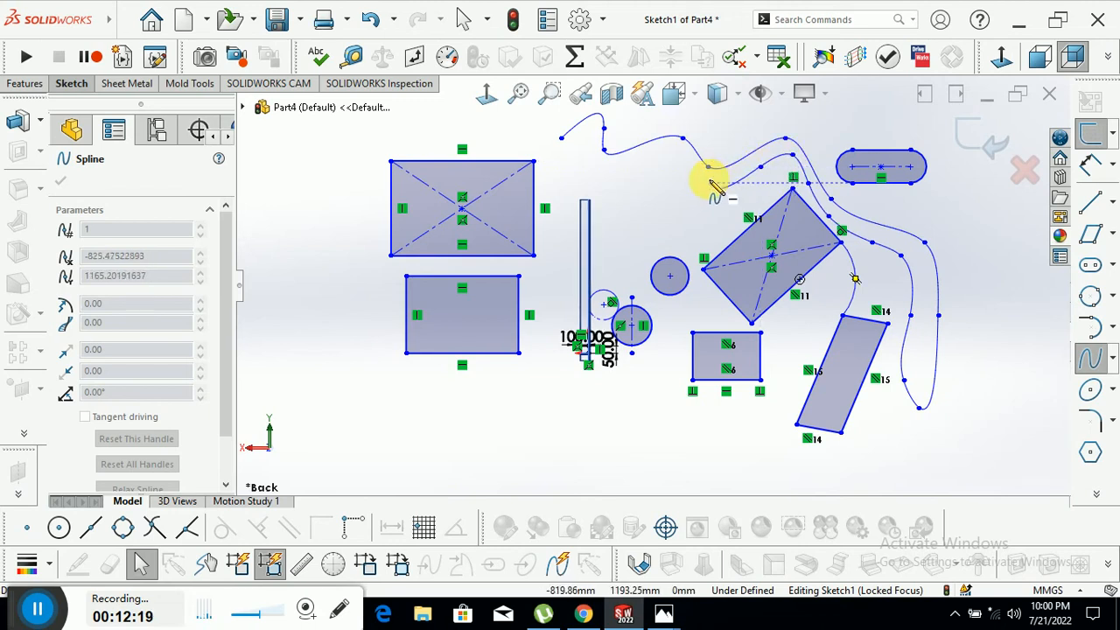
{"action": "left_click", "coordinate": [708, 181]}
{"action": "left_click", "coordinate": [652, 156]}
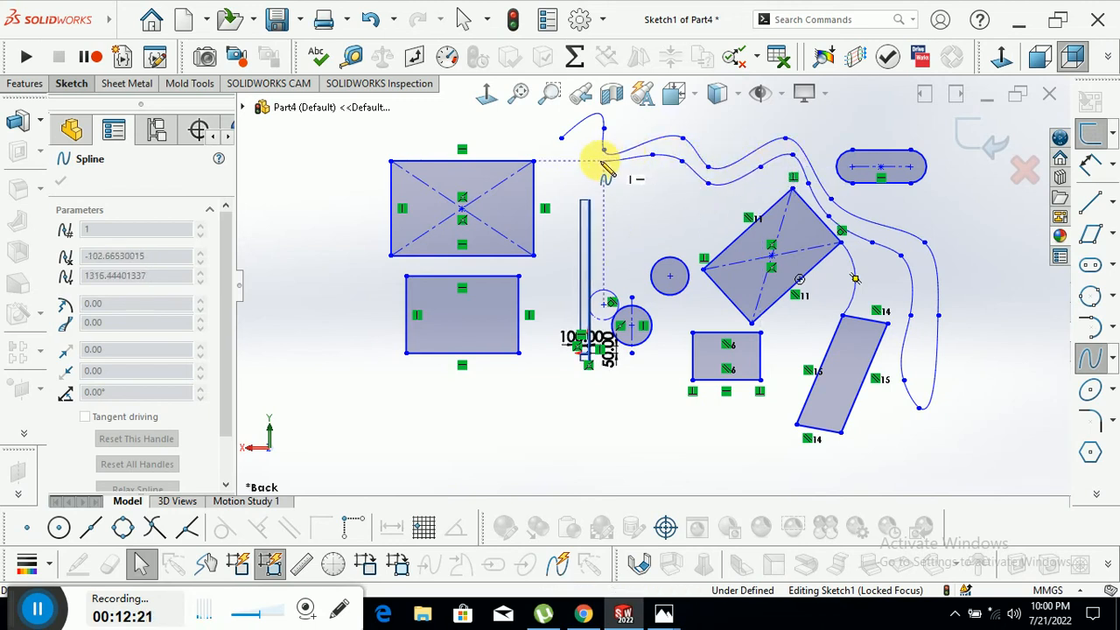
{"action": "left_click", "coordinate": [588, 138]}
{"action": "left_click", "coordinate": [561, 137]}
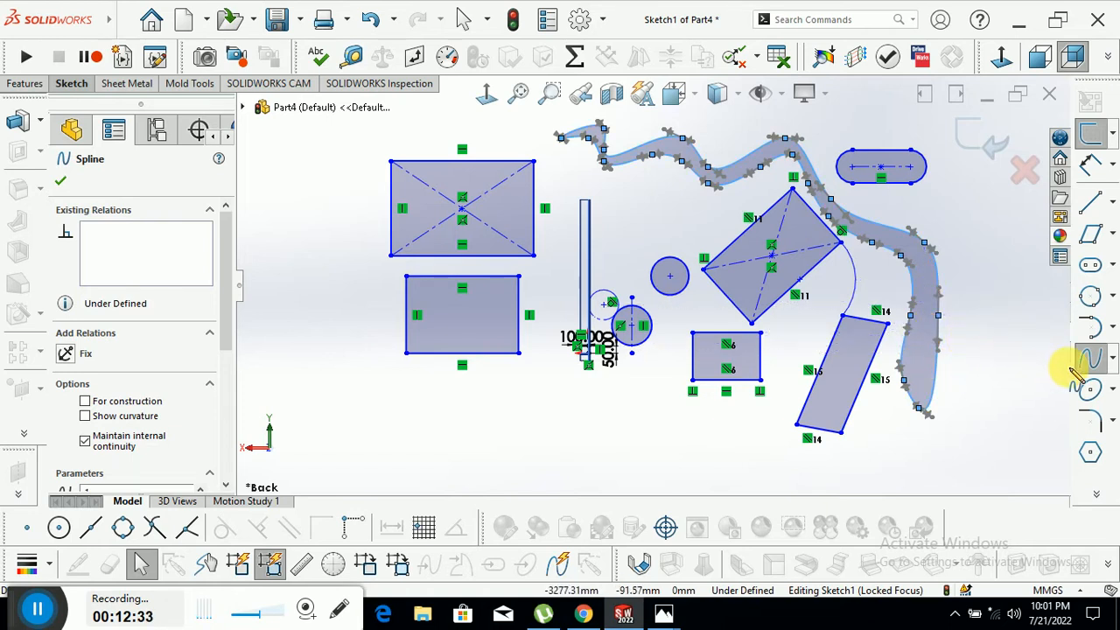
Step: Sketch a Bezier style spline with zigzag control points running horizontally below the lower large rectangle, and end the command
{"action": "left_click", "coordinate": [1114, 363]}
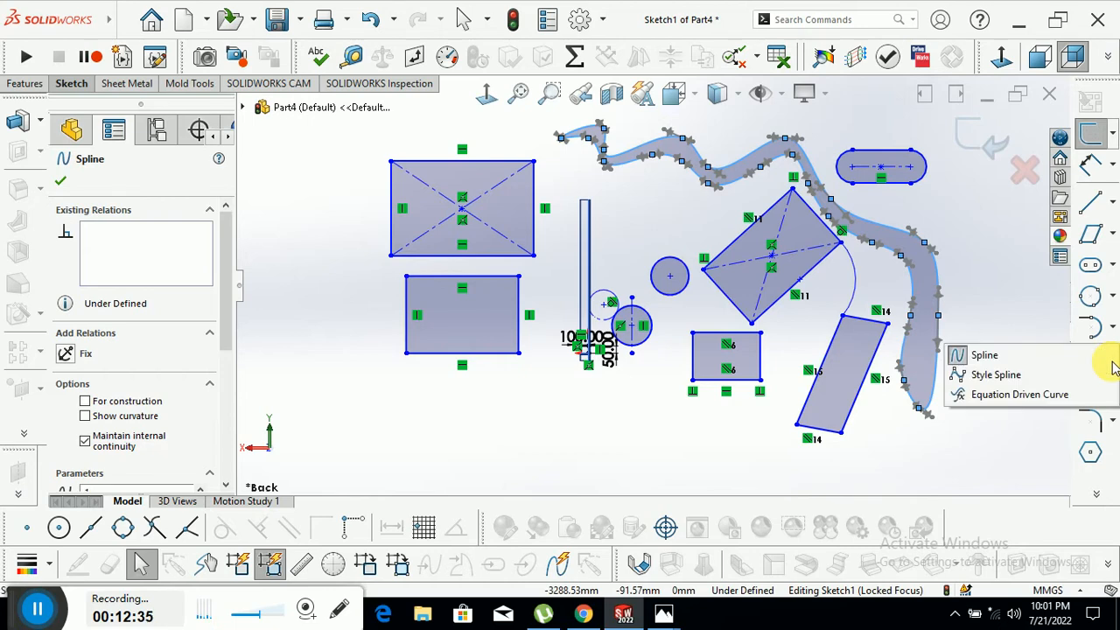
{"action": "left_click", "coordinate": [981, 376]}
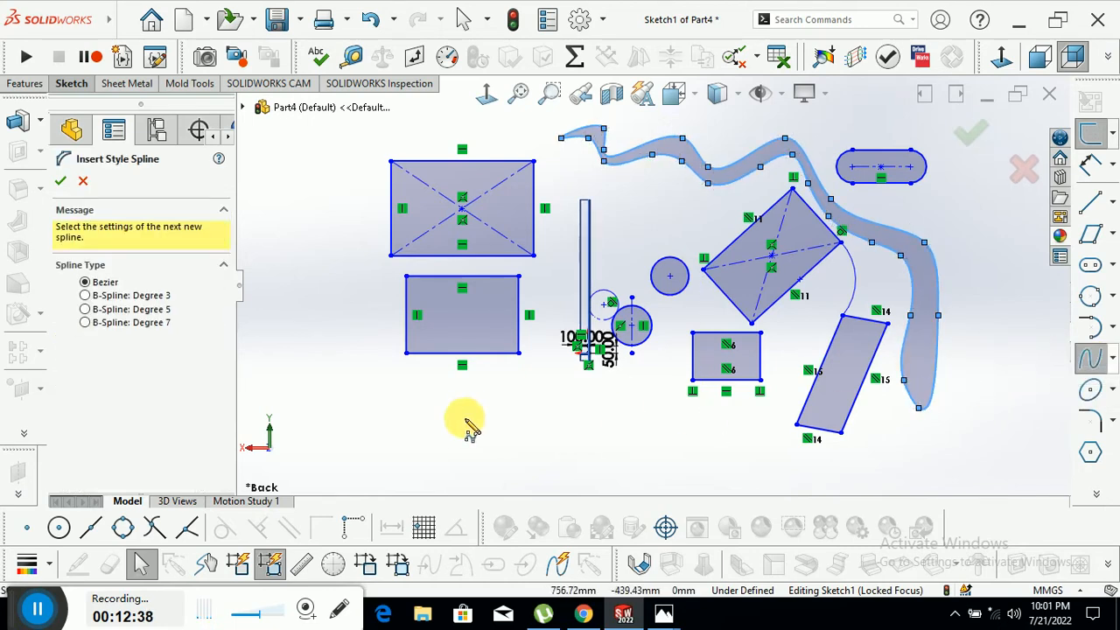
{"action": "left_click", "coordinate": [408, 427]}
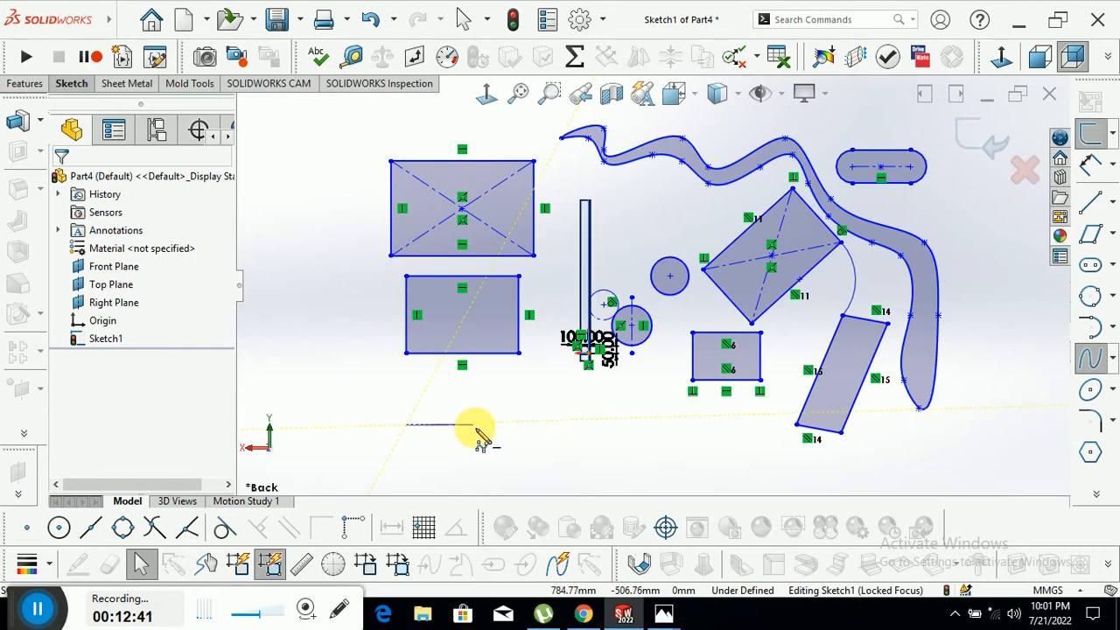
{"action": "left_click", "coordinate": [475, 412]}
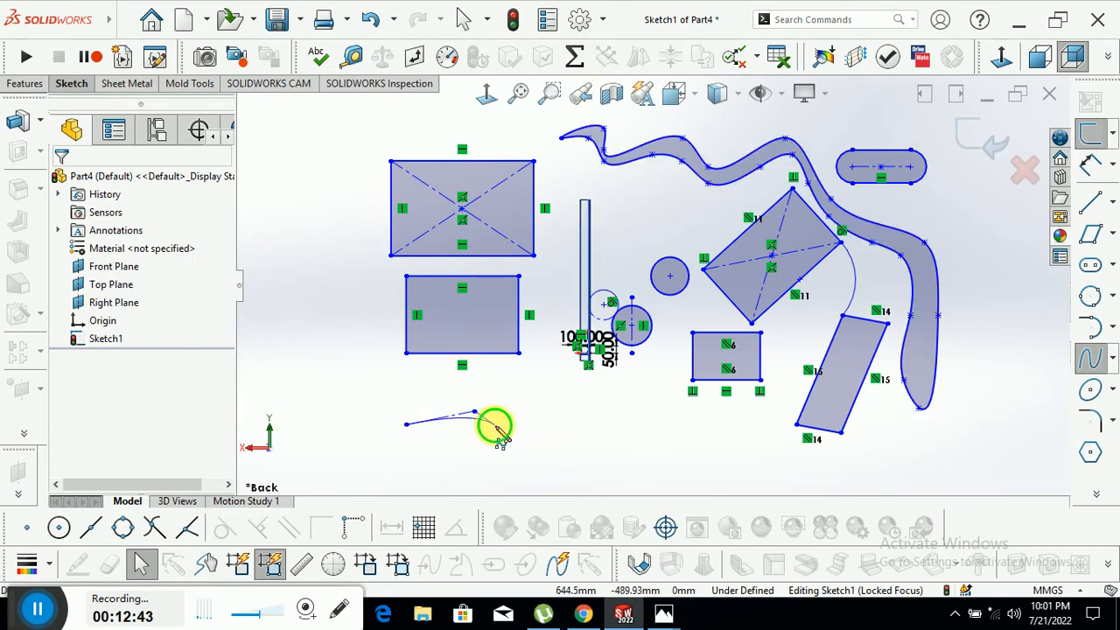
{"action": "left_click", "coordinate": [495, 424]}
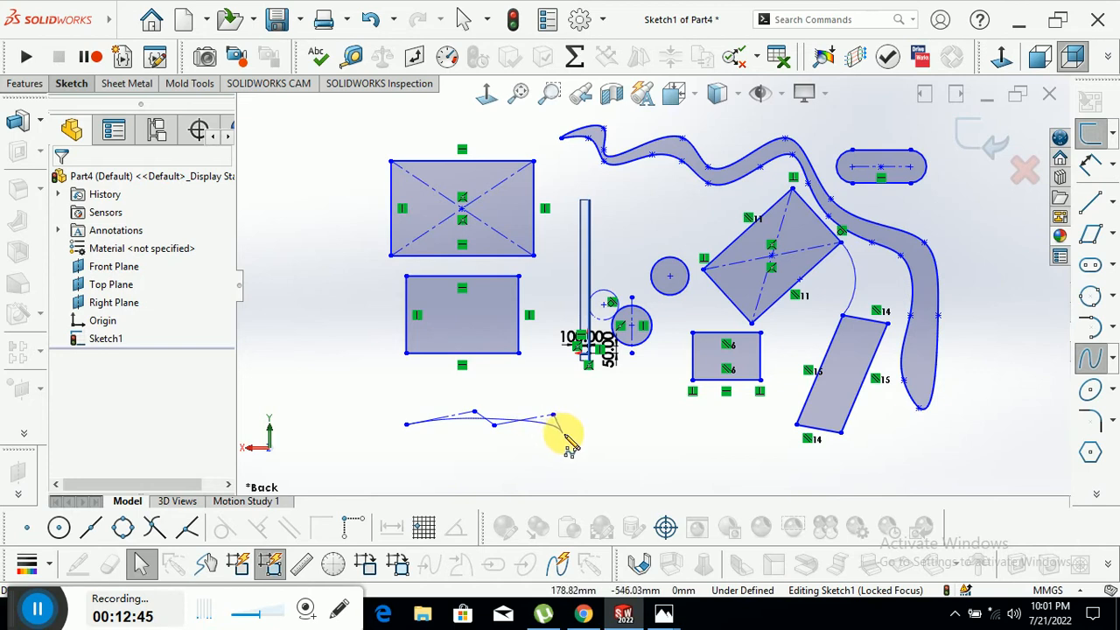
{"action": "left_click", "coordinate": [604, 418]}
{"action": "left_click", "coordinate": [628, 434]}
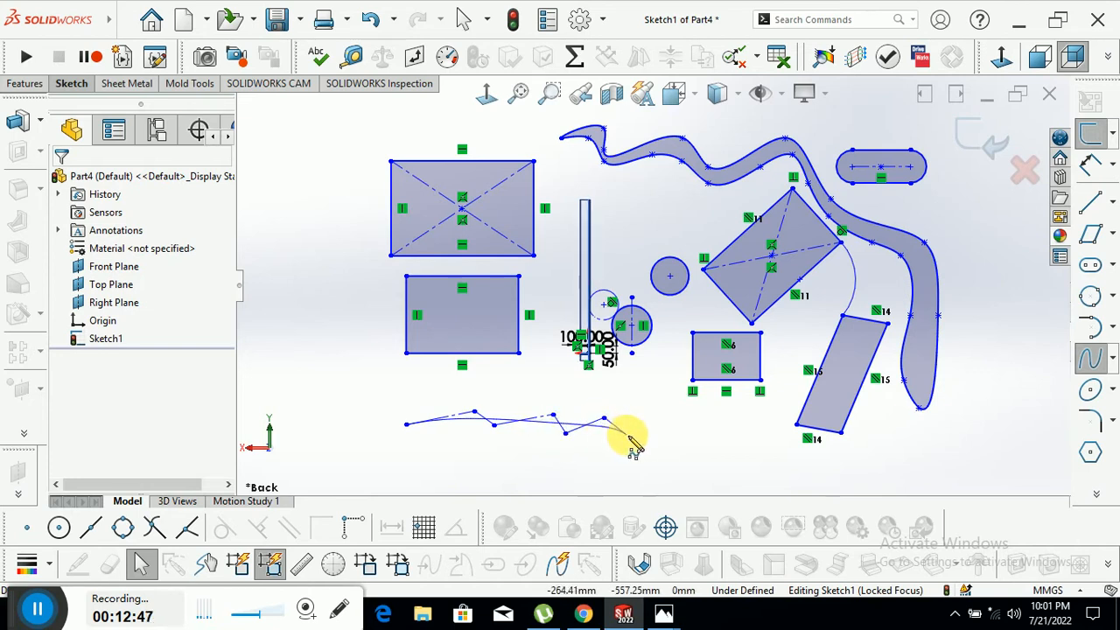
{"action": "left_click", "coordinate": [651, 425]}
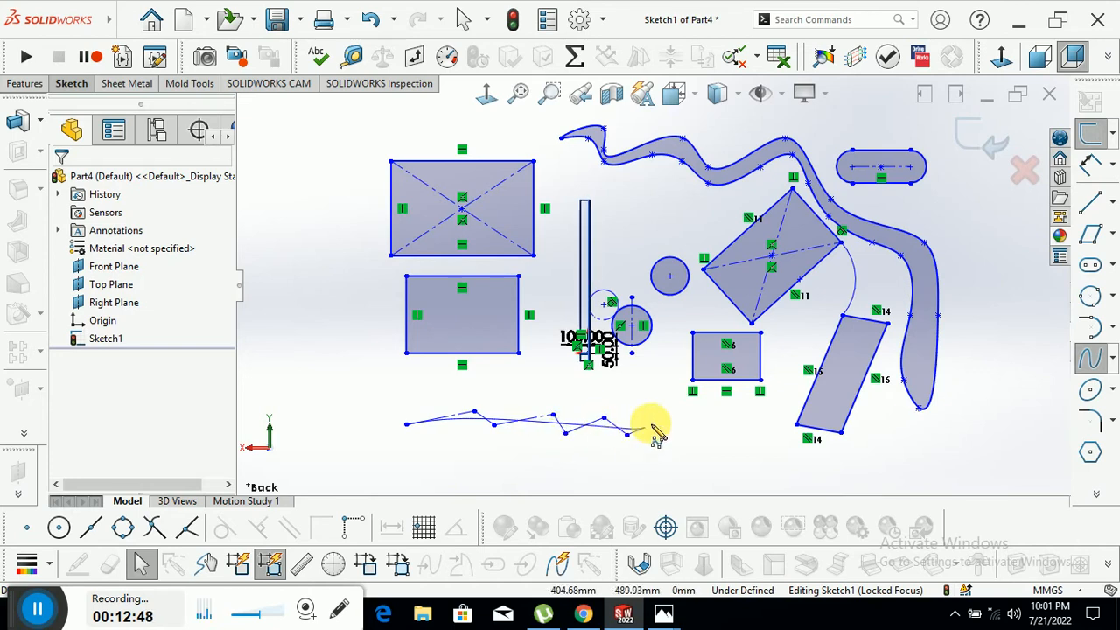
{"action": "right_click", "coordinate": [710, 431]}
{"action": "left_click", "coordinate": [724, 440]}
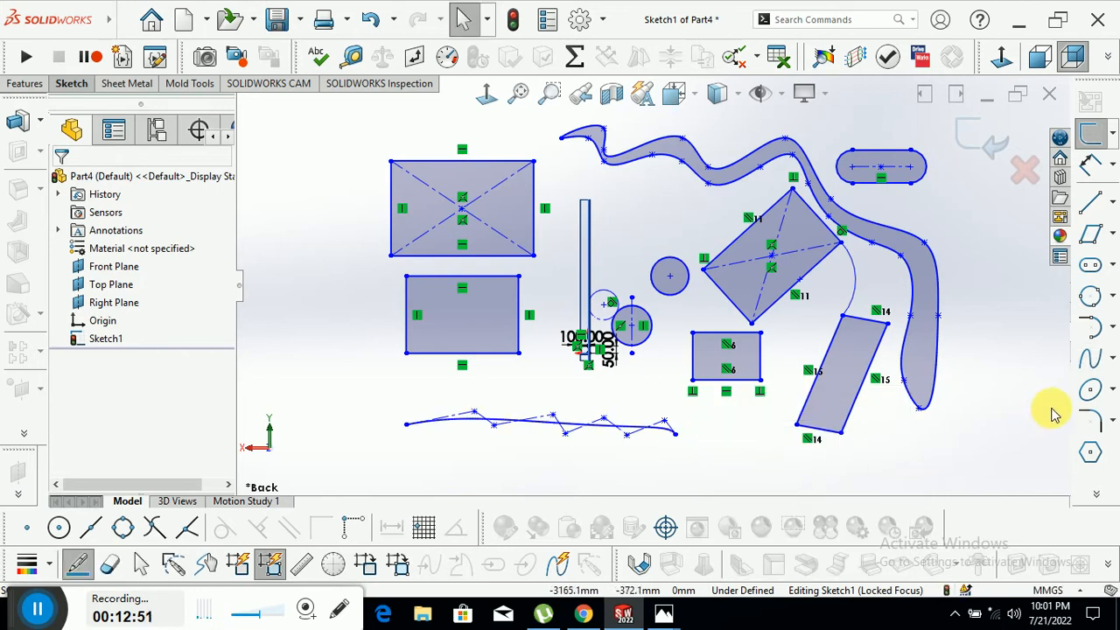
{"action": "left_click", "coordinate": [1112, 390]}
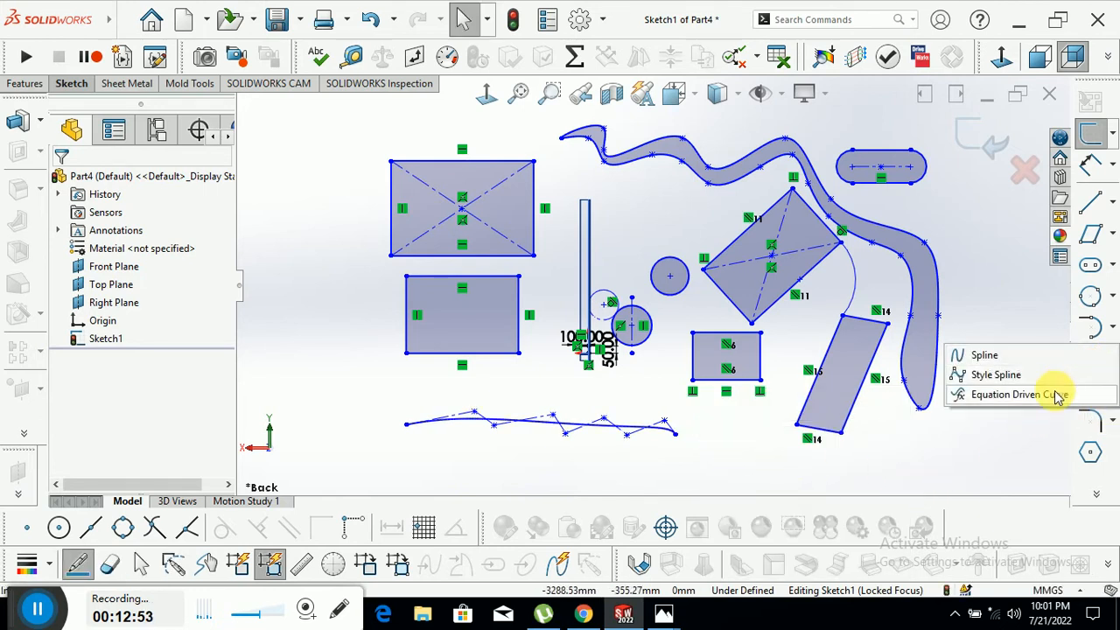
{"action": "left_click", "coordinate": [968, 398]}
{"action": "left_click", "coordinate": [120, 382]}
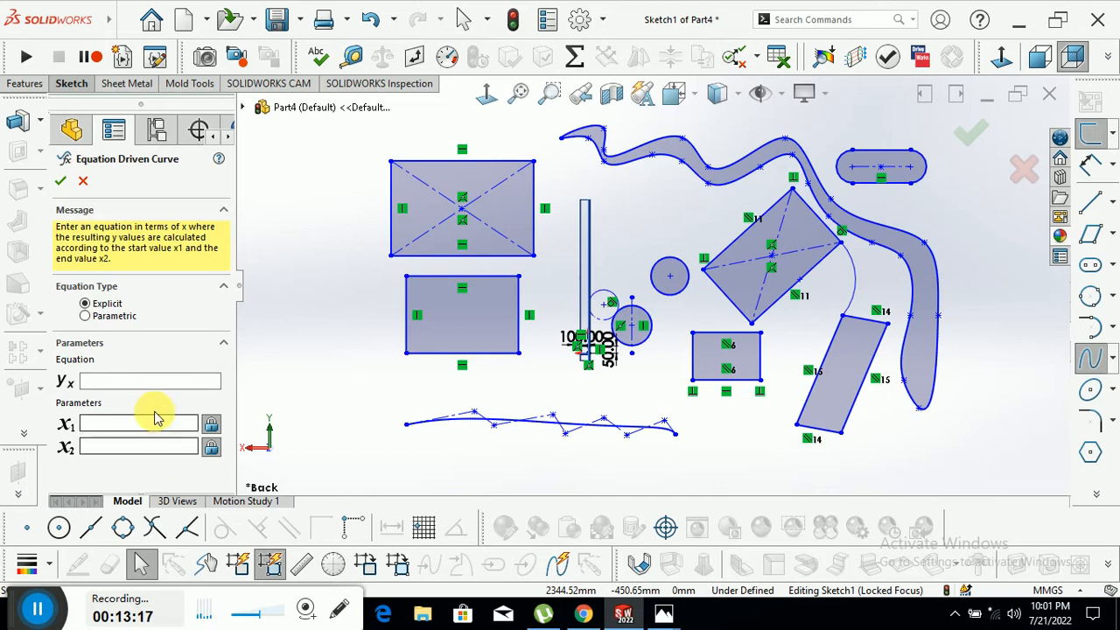
{"action": "left_click", "coordinate": [61, 183]}
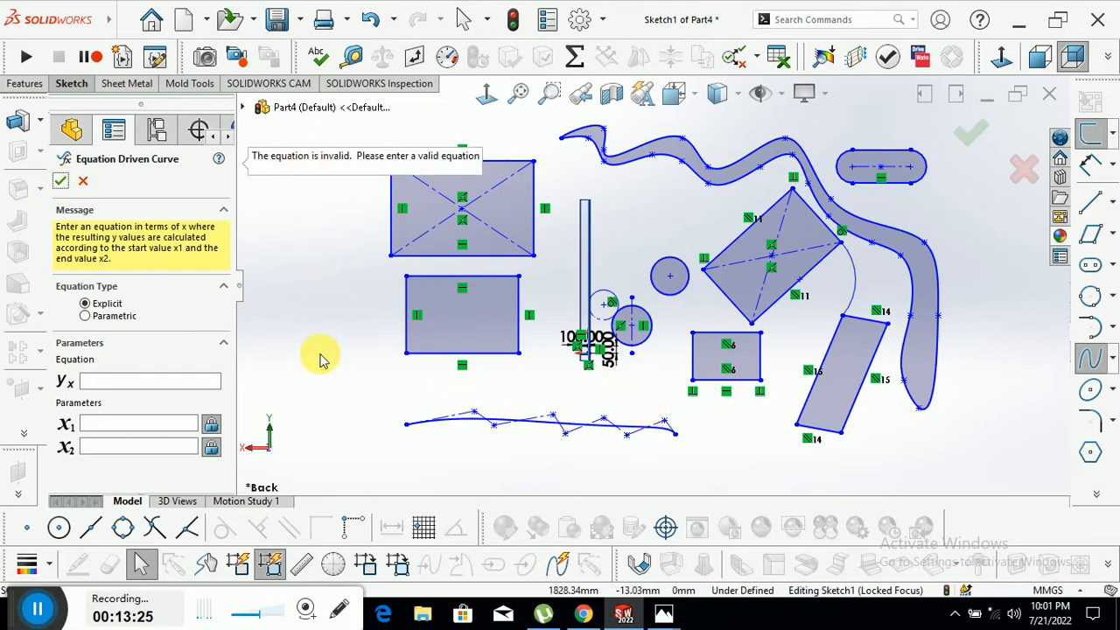
{"action": "left_click", "coordinate": [83, 182]}
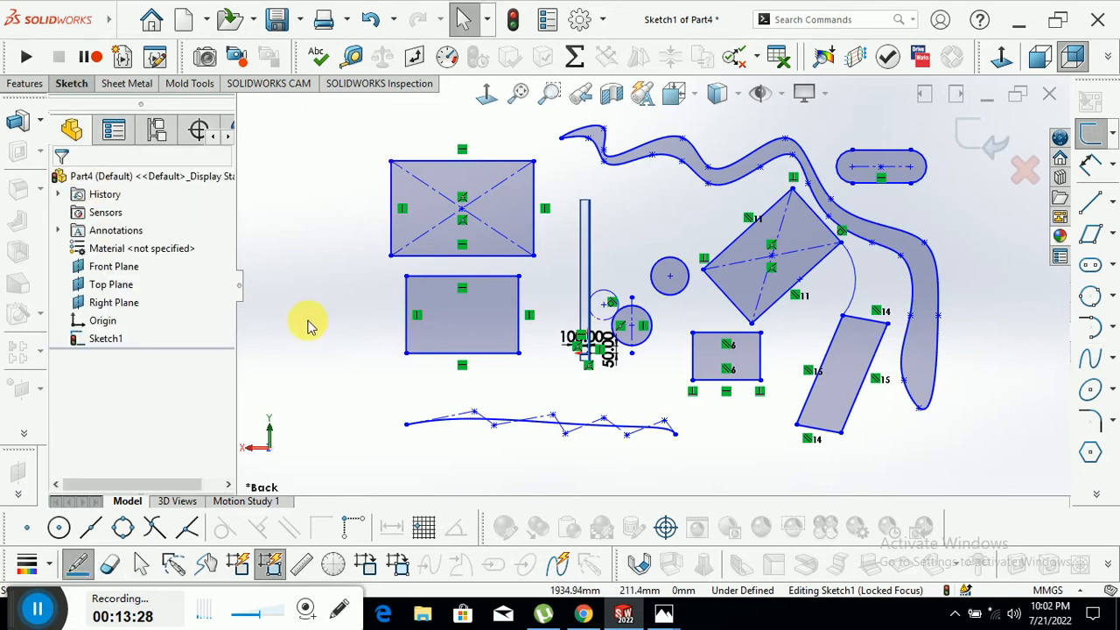
Step: Sketch a tall ellipse beside the closed spline, clear of it, with a horizontal semi-axis of about 322 mm
{"action": "left_click", "coordinate": [1094, 392]}
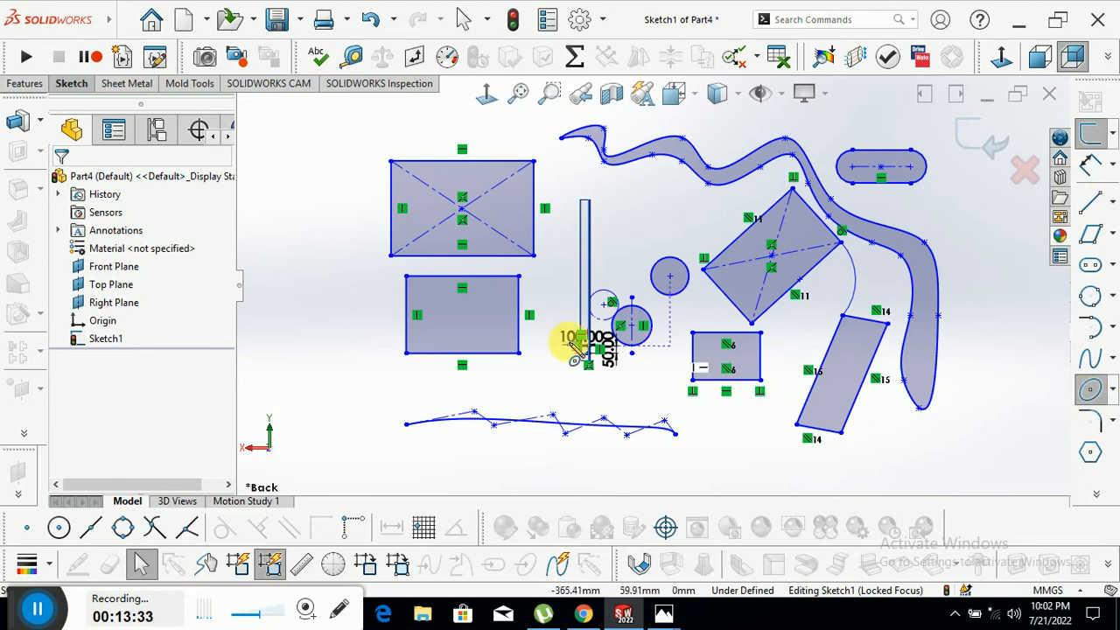
{"action": "scroll", "coordinate": [525, 339], "scroll_direction": "up", "scroll_amount": 3}
{"action": "scroll", "coordinate": [901, 336], "scroll_direction": "down", "scroll_amount": 1}
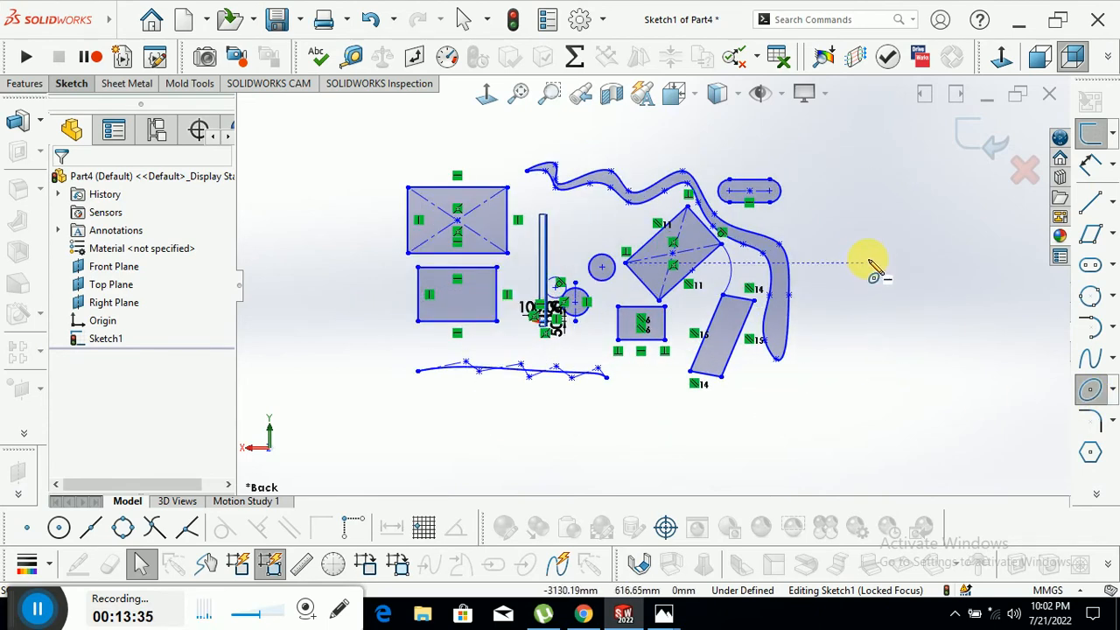
{"action": "left_click", "coordinate": [870, 255]}
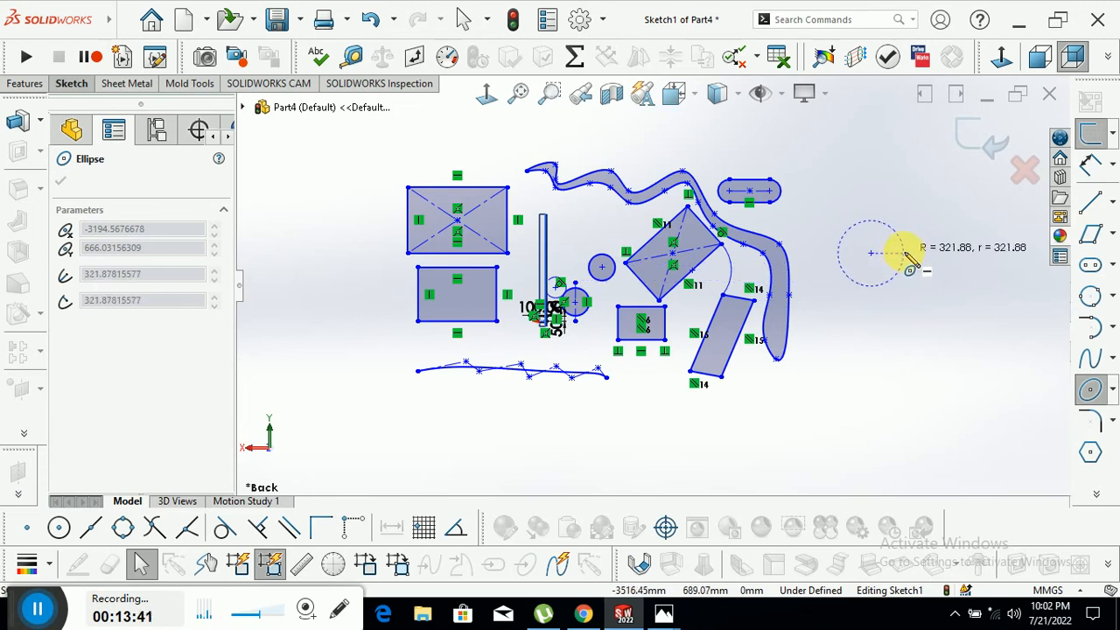
{"action": "left_click", "coordinate": [903, 254]}
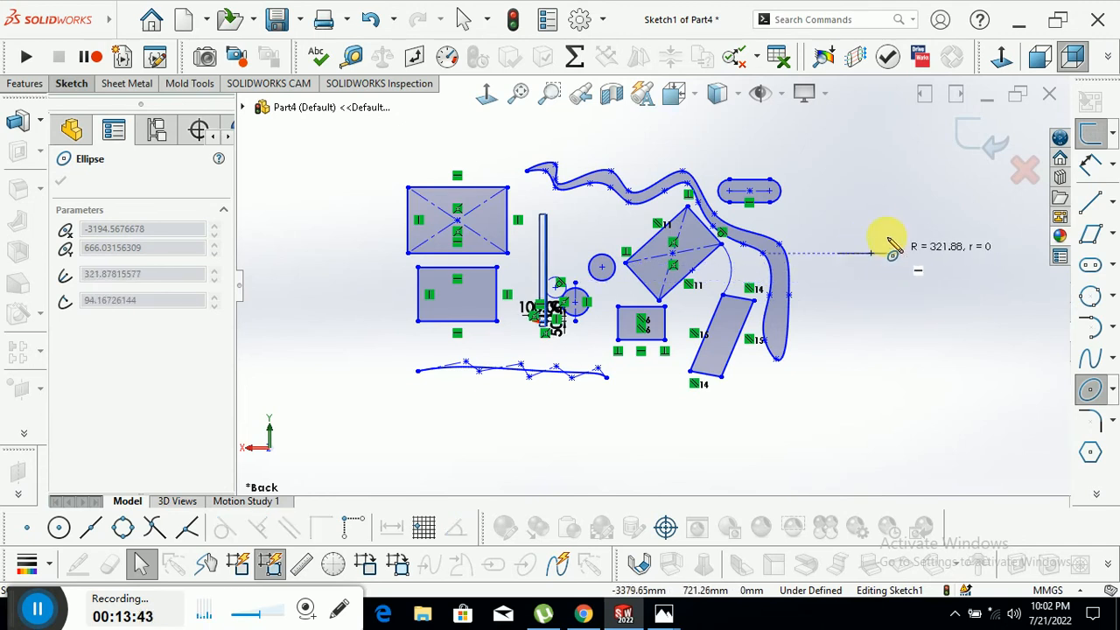
{"action": "left_click", "coordinate": [877, 180]}
Step: Sketch a wide ellipse below the tall one with a horizontal semi-axis of about 789 mm, and end the ellipse command
{"action": "left_click", "coordinate": [846, 394]}
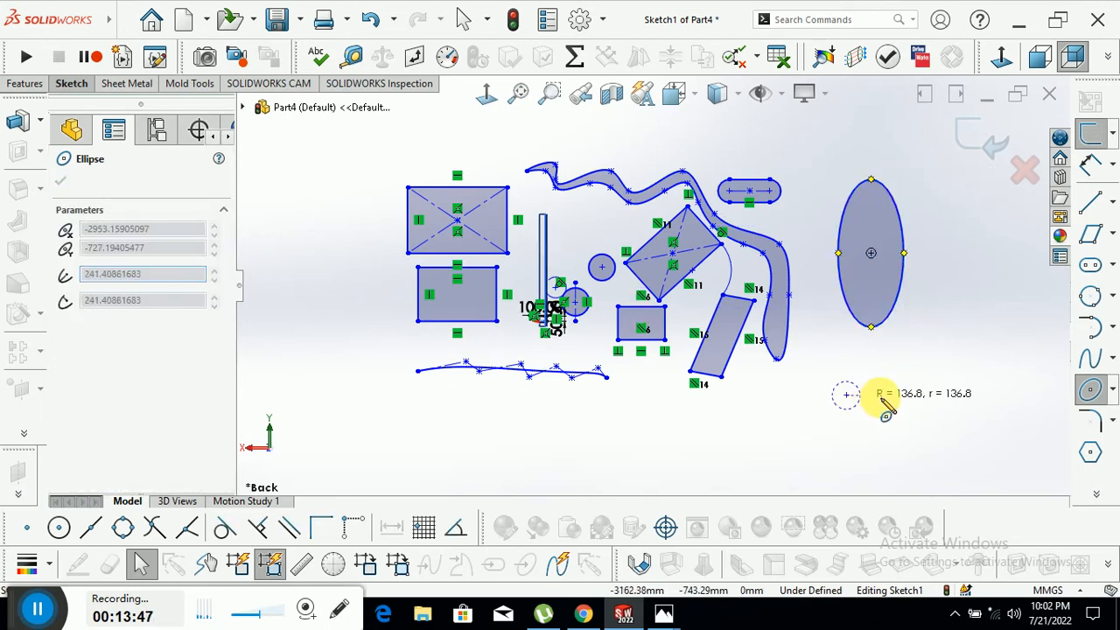
{"action": "left_click", "coordinate": [928, 395]}
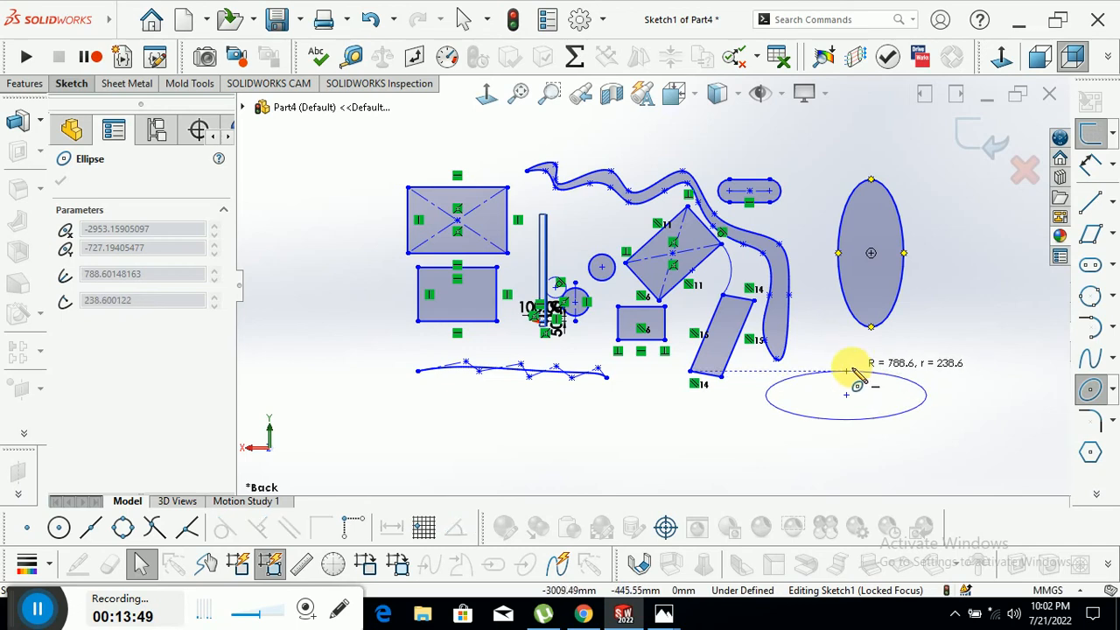
{"action": "left_click", "coordinate": [854, 360]}
{"action": "right_click", "coordinate": [945, 350]}
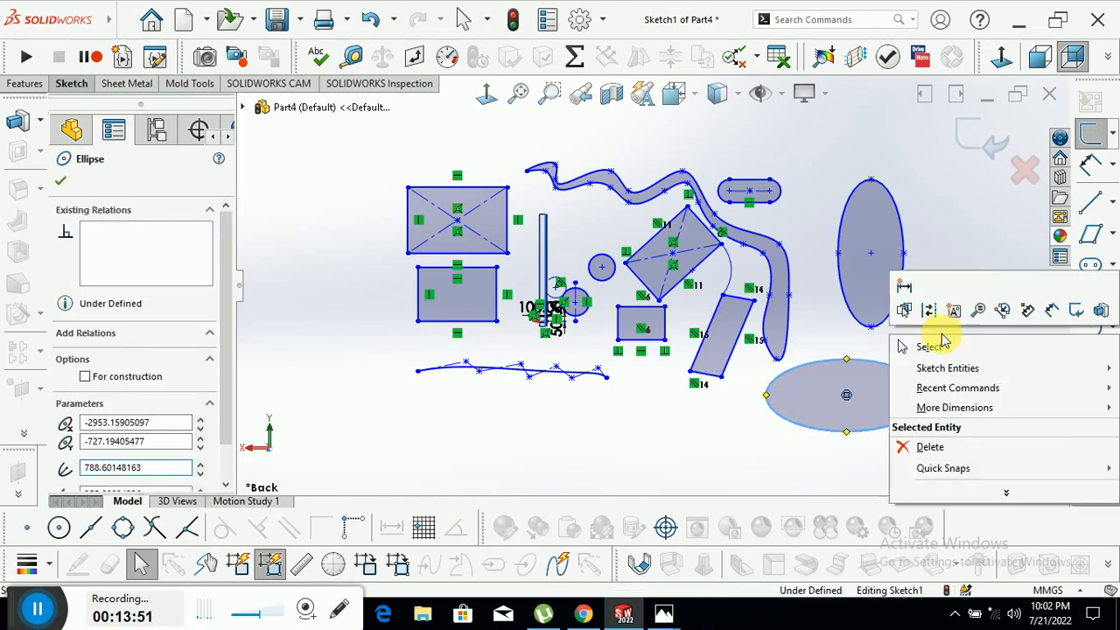
{"action": "left_click", "coordinate": [946, 346]}
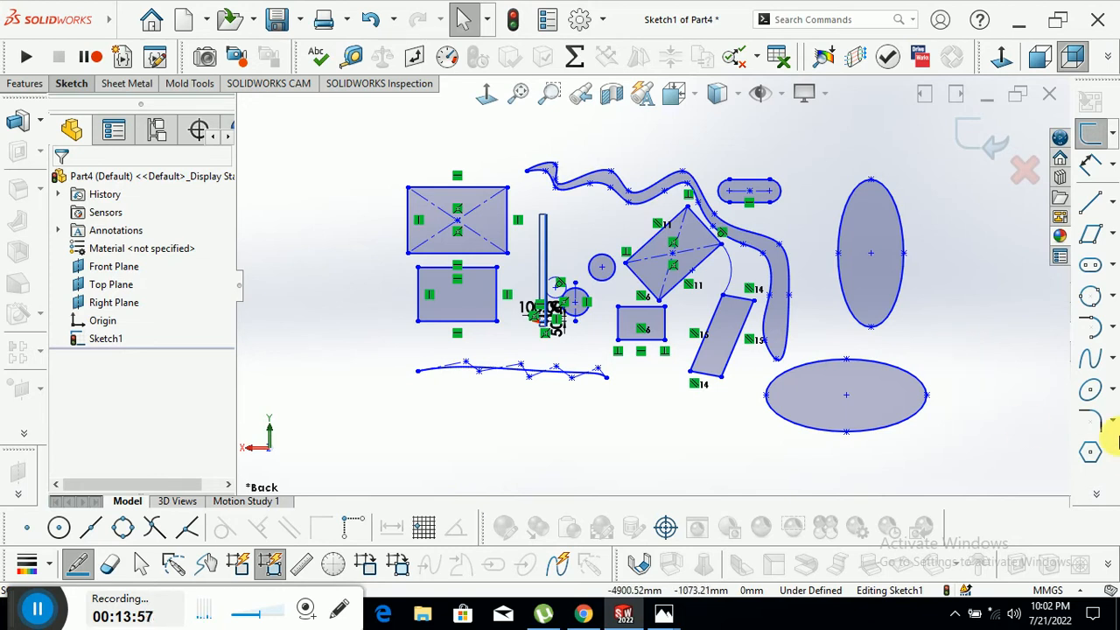
Step: Try a 10 mm sketch fillet on the upper-right corner of the large rectangle with diagonals
{"action": "left_click", "coordinate": [1094, 423]}
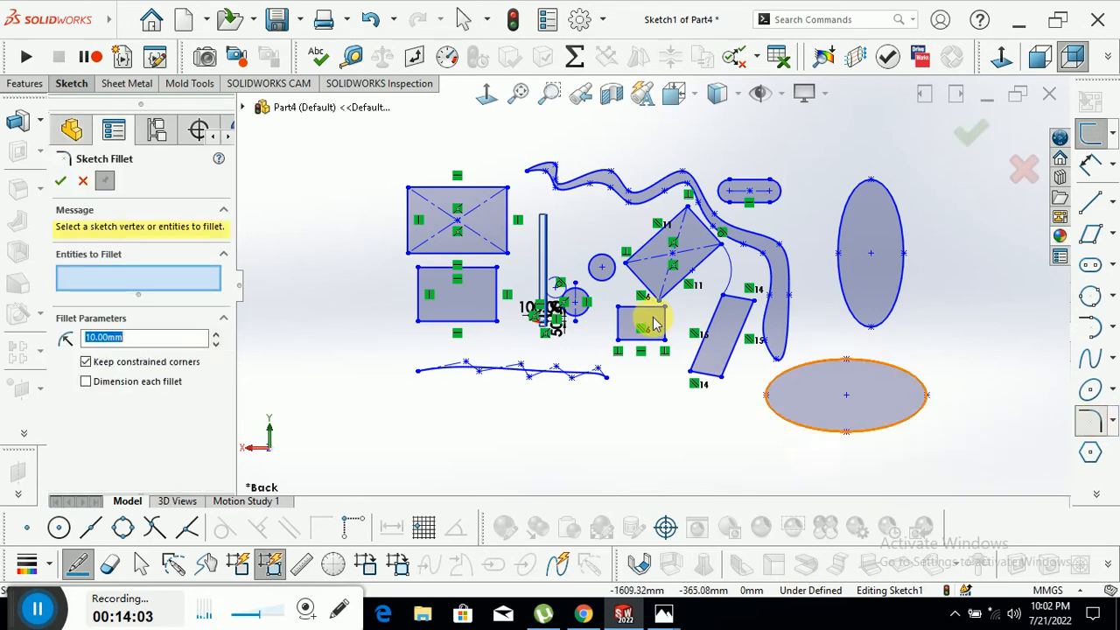
{"action": "left_click", "coordinate": [495, 193]}
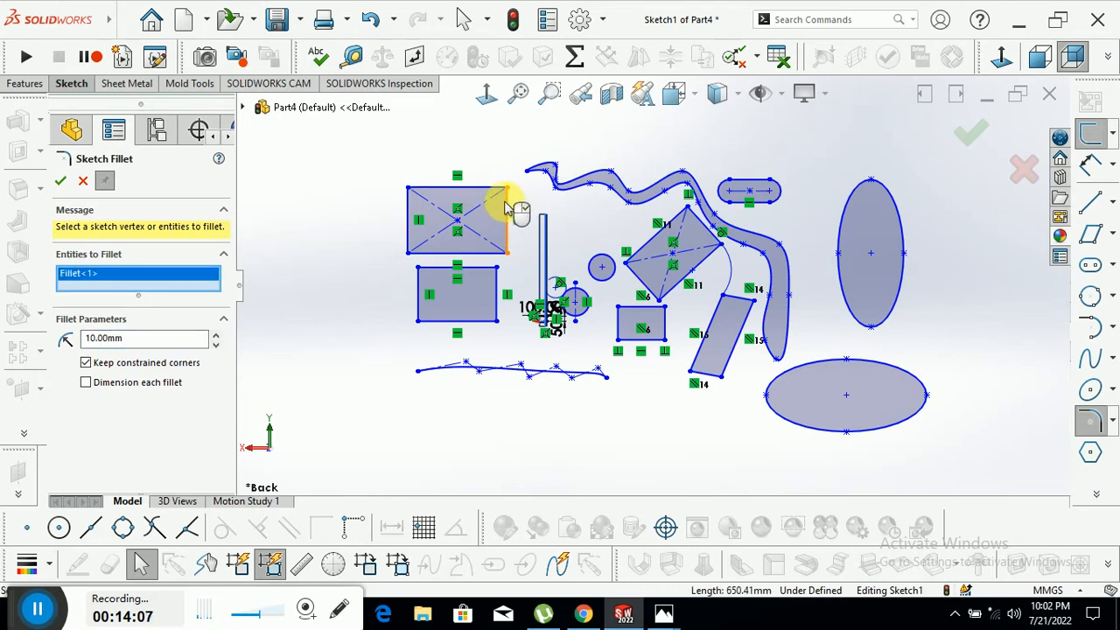
{"action": "left_click", "coordinate": [509, 209]}
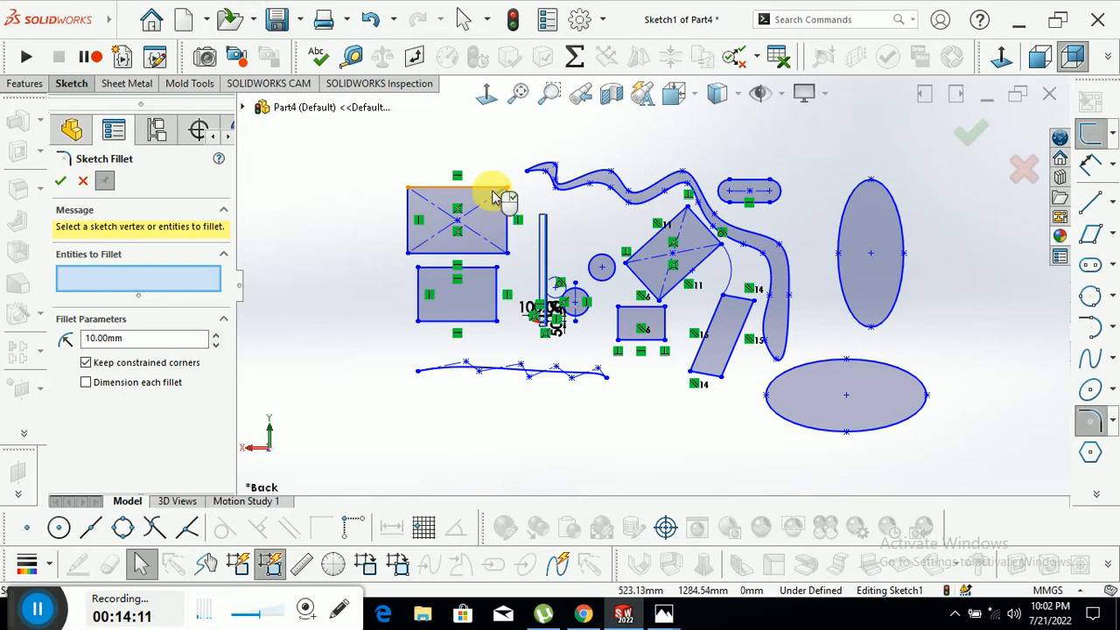
{"action": "left_click_drag", "start_coordinate": [136, 338], "coordinate": [93, 339]}
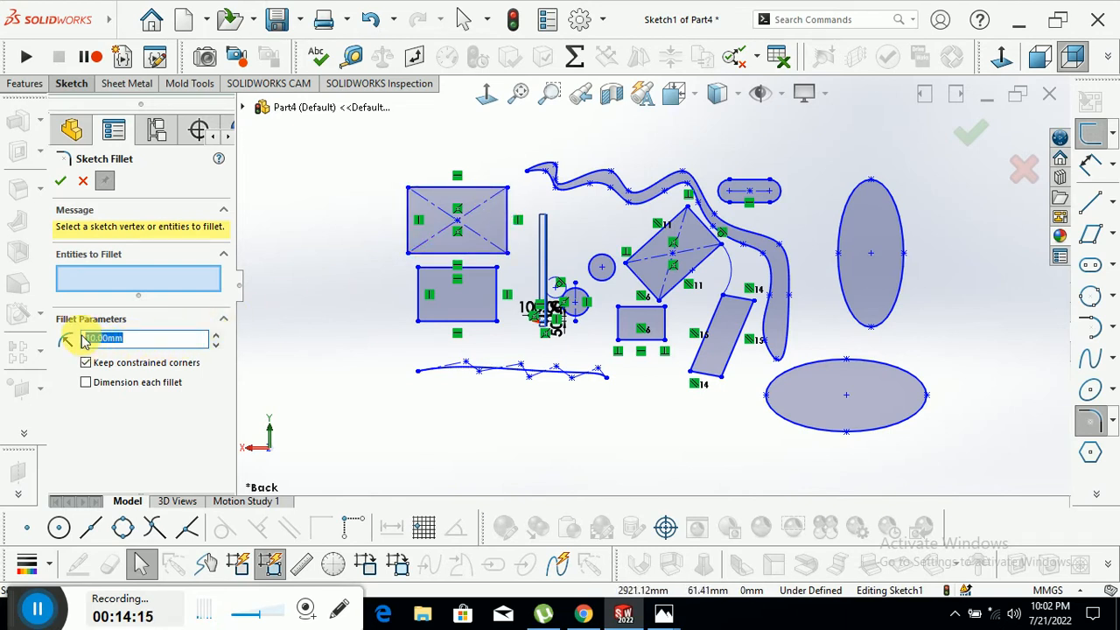
{"action": "type", "text": "1"}
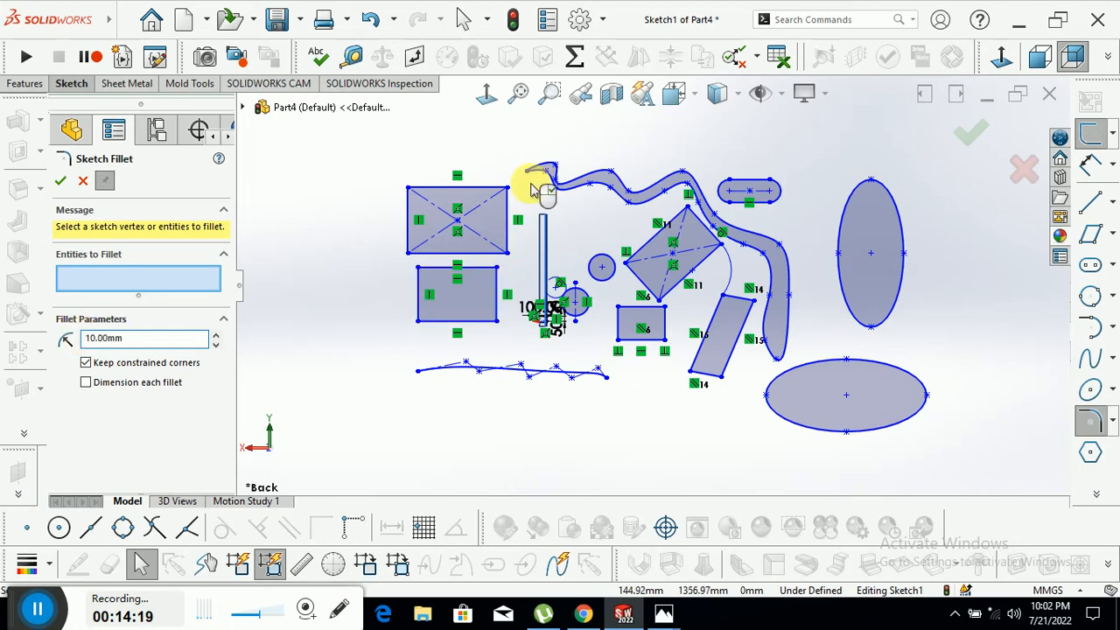
{"action": "scroll", "coordinate": [513, 200], "scroll_direction": "down", "scroll_amount": 5}
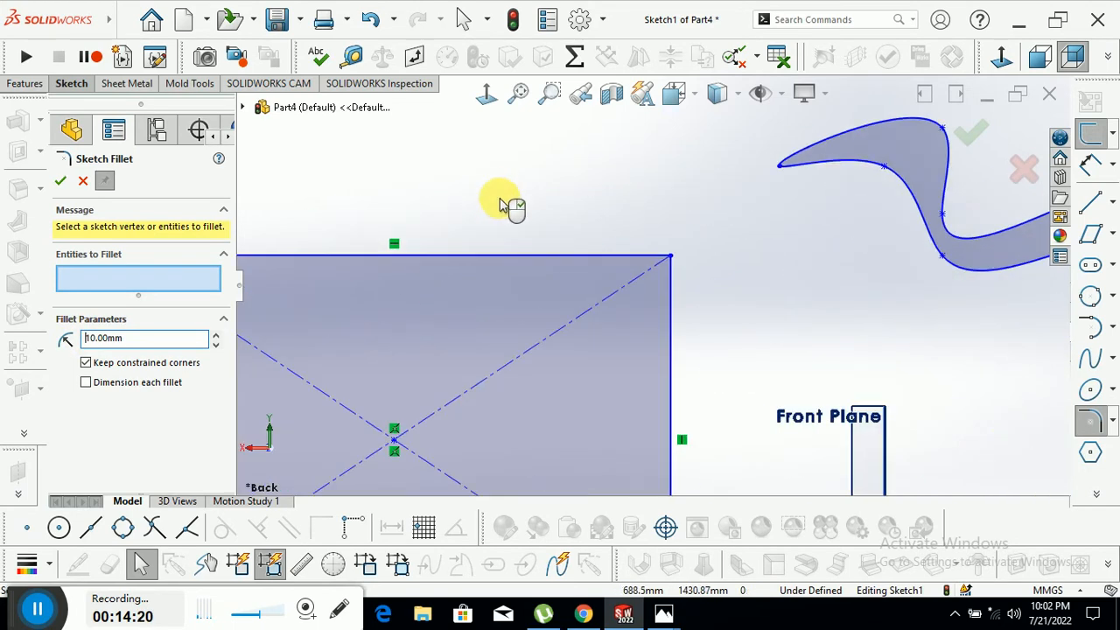
{"action": "left_click", "coordinate": [636, 257]}
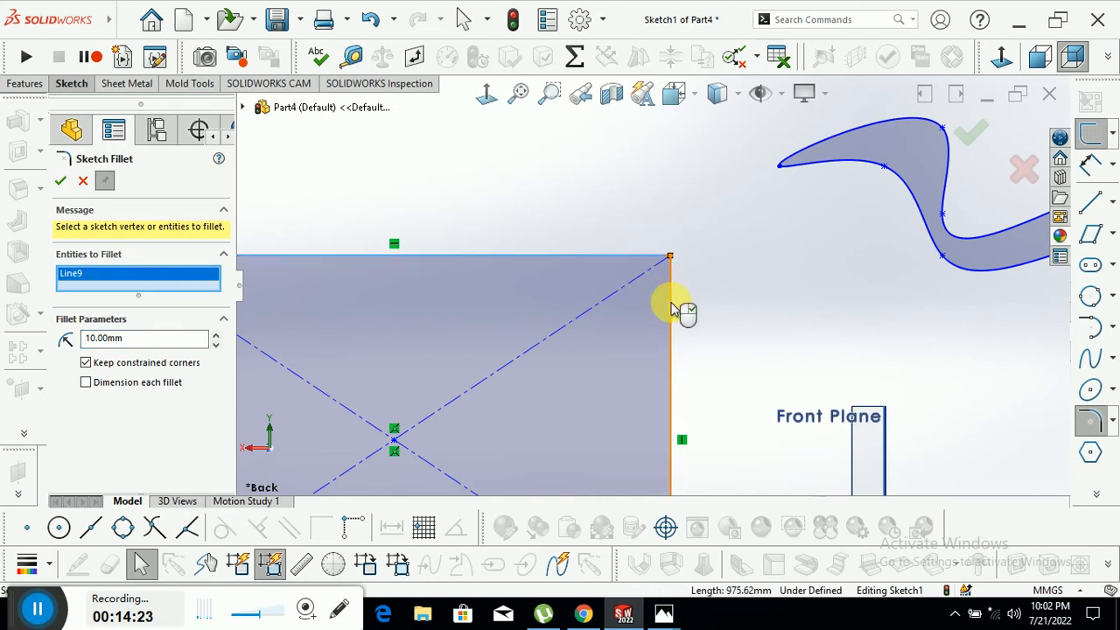
{"action": "left_click", "coordinate": [668, 267]}
{"action": "scroll", "coordinate": [670, 279], "scroll_direction": "down", "scroll_amount": 3}
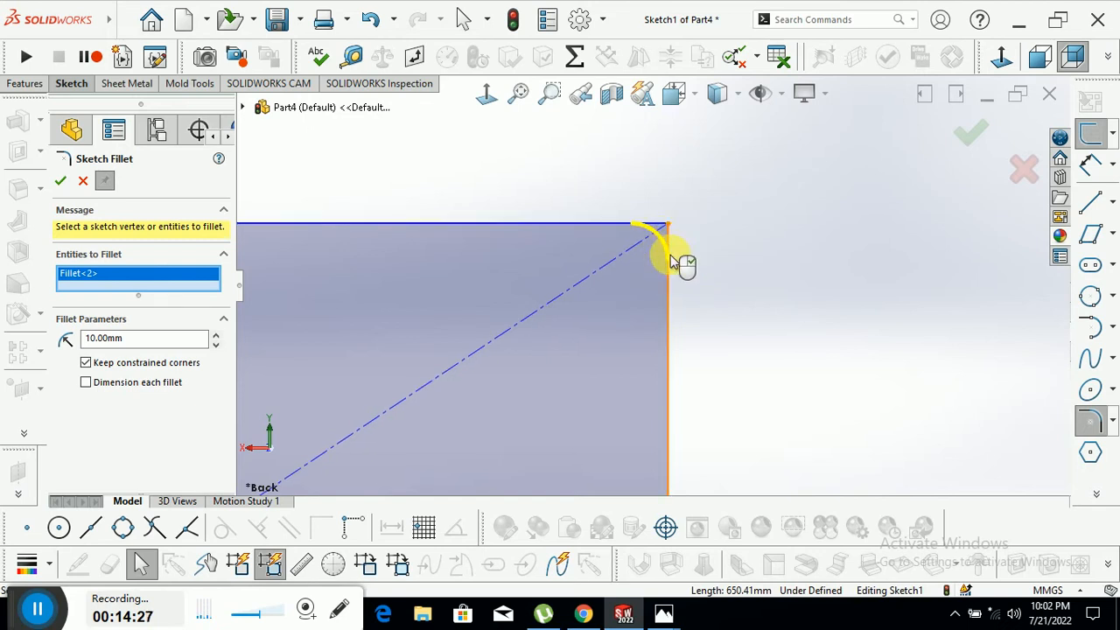
{"action": "scroll", "coordinate": [654, 312], "scroll_direction": "up", "scroll_amount": 2}
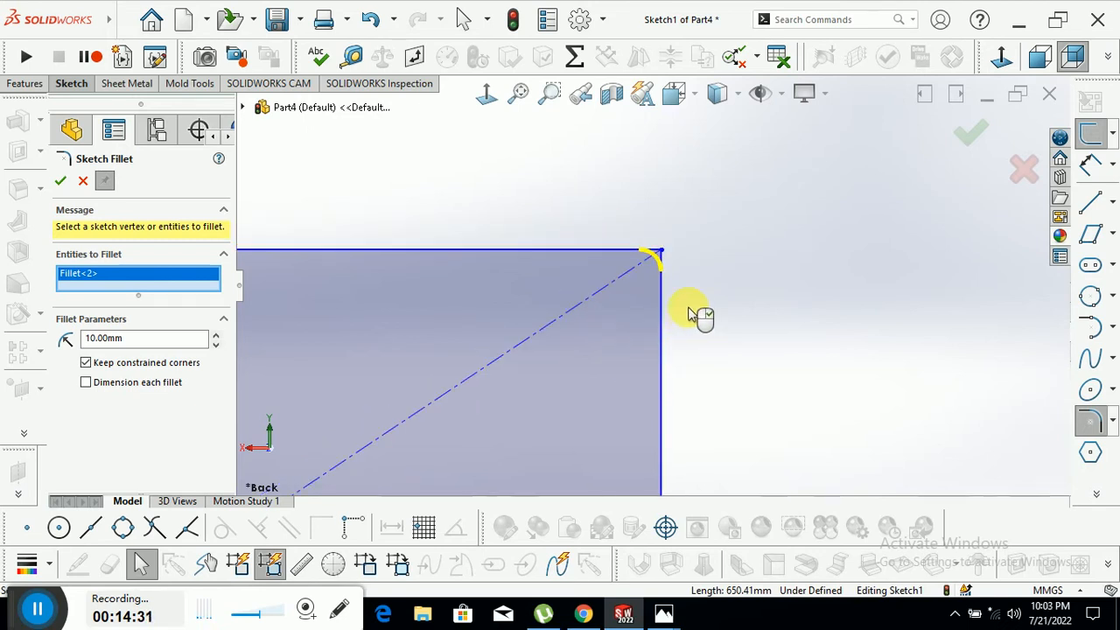
{"action": "scroll", "coordinate": [788, 267], "scroll_direction": "up", "scroll_amount": 5}
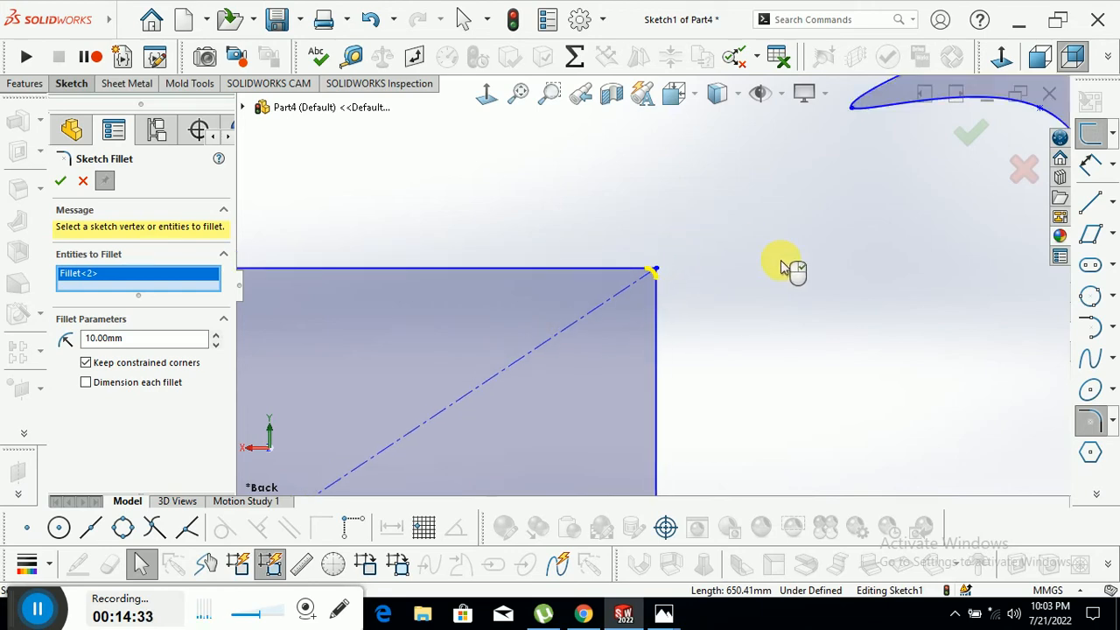
Step: Try to add a 10 mm sketch fillet on the lower-left corner of the large rectangle with diagonals
{"action": "scroll", "coordinate": [488, 393], "scroll_direction": "down", "scroll_amount": 6}
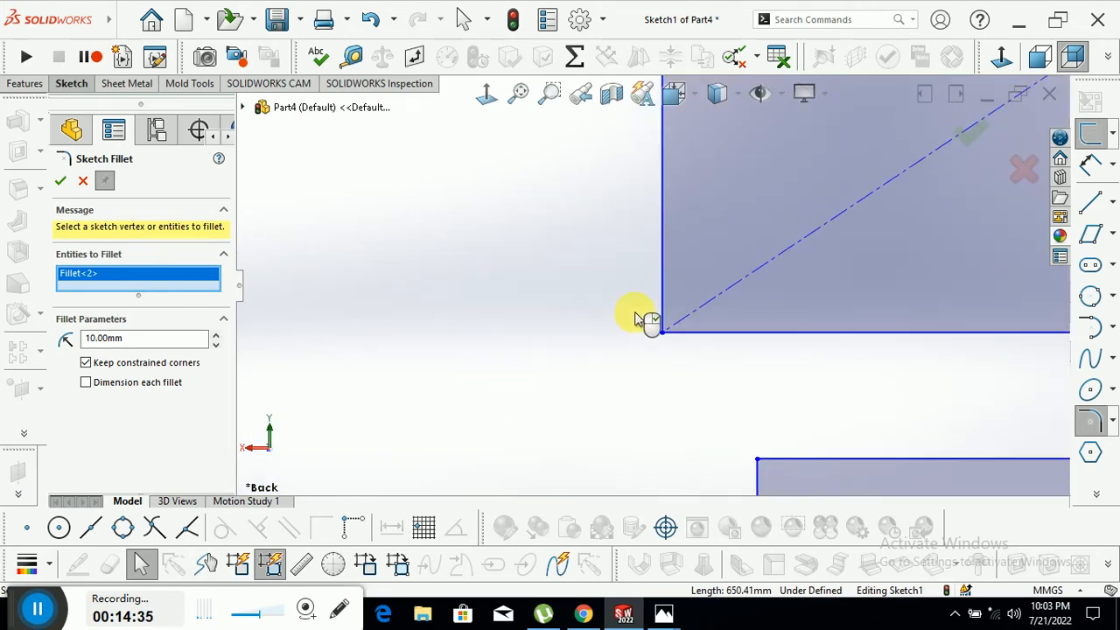
{"action": "left_click", "coordinate": [664, 280]}
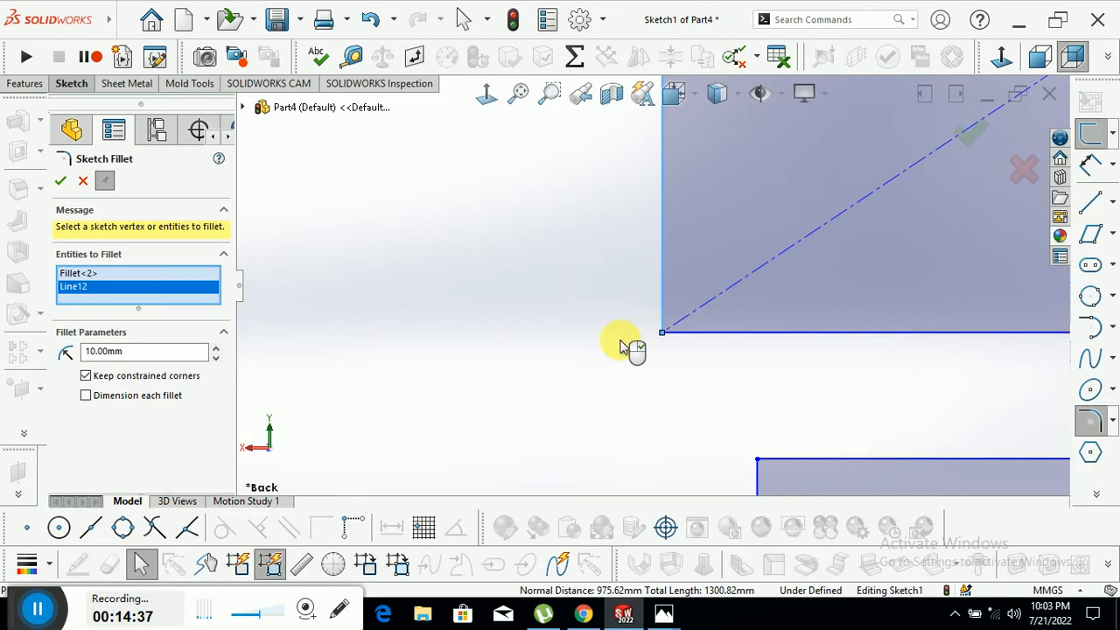
{"action": "left_click", "coordinate": [731, 332]}
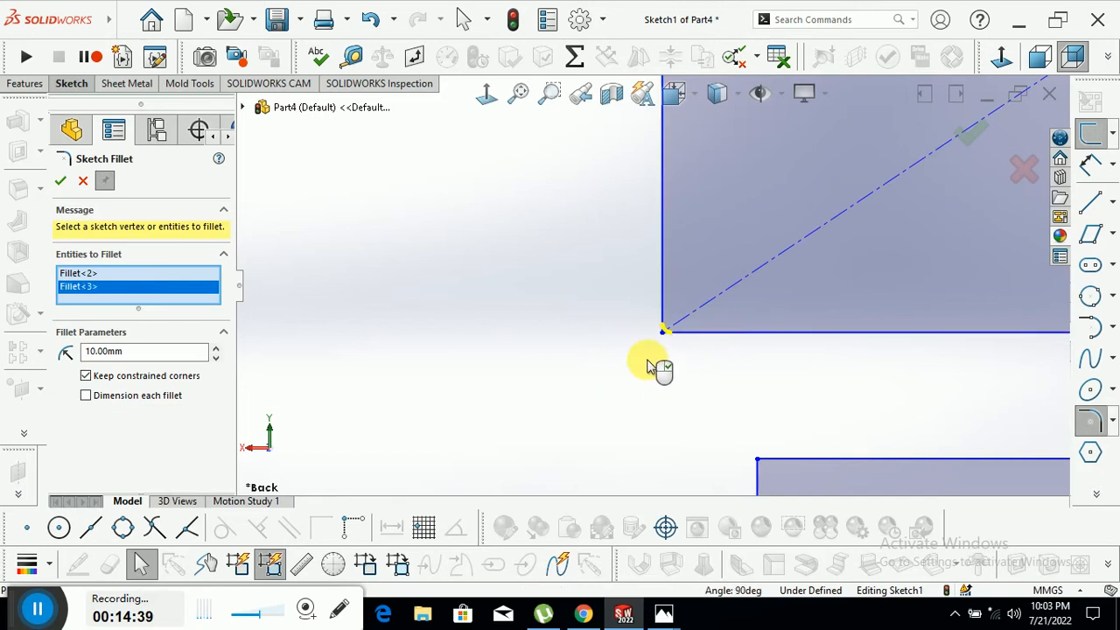
{"action": "scroll", "coordinate": [657, 357], "scroll_direction": "down", "scroll_amount": 2}
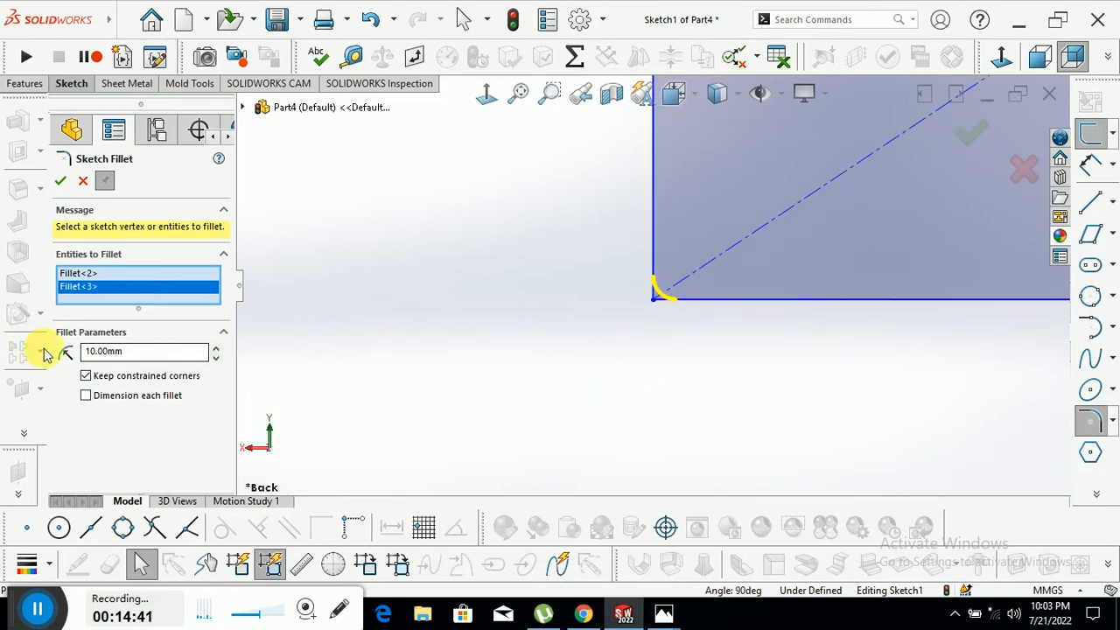
Step: Increase the sketch fillet radius to 80 mm and preview both rounded corners of the large rectangle
{"action": "double_click", "coordinate": [144, 351]}
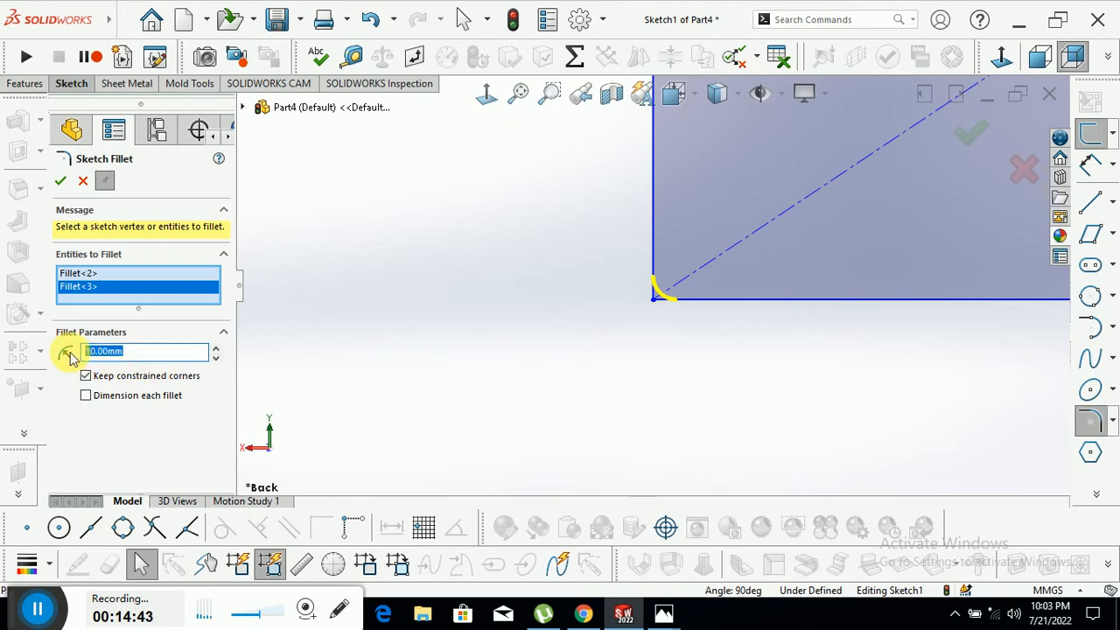
{"action": "left_click", "coordinate": [217, 349]}
{"action": "left_click", "coordinate": [217, 349]}
{"action": "left_click", "coordinate": [217, 349]}
{"action": "scroll", "coordinate": [332, 338], "scroll_direction": "up", "scroll_amount": 8}
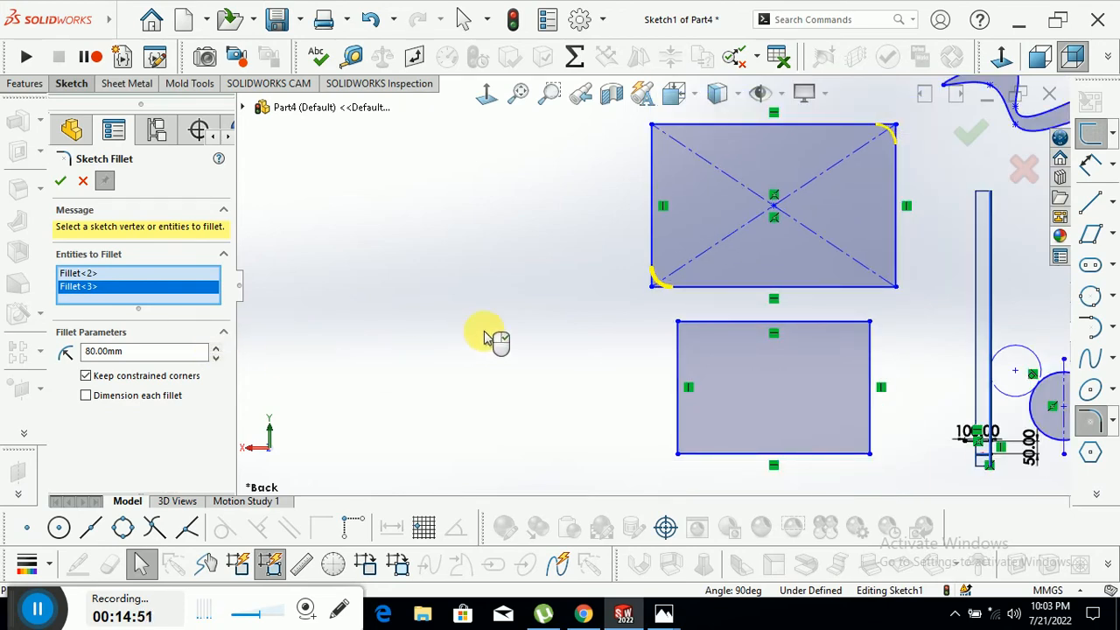
{"action": "scroll", "coordinate": [443, 365], "scroll_direction": "up", "scroll_amount": 3}
{"action": "scroll", "coordinate": [807, 368], "scroll_direction": "down", "scroll_amount": 3}
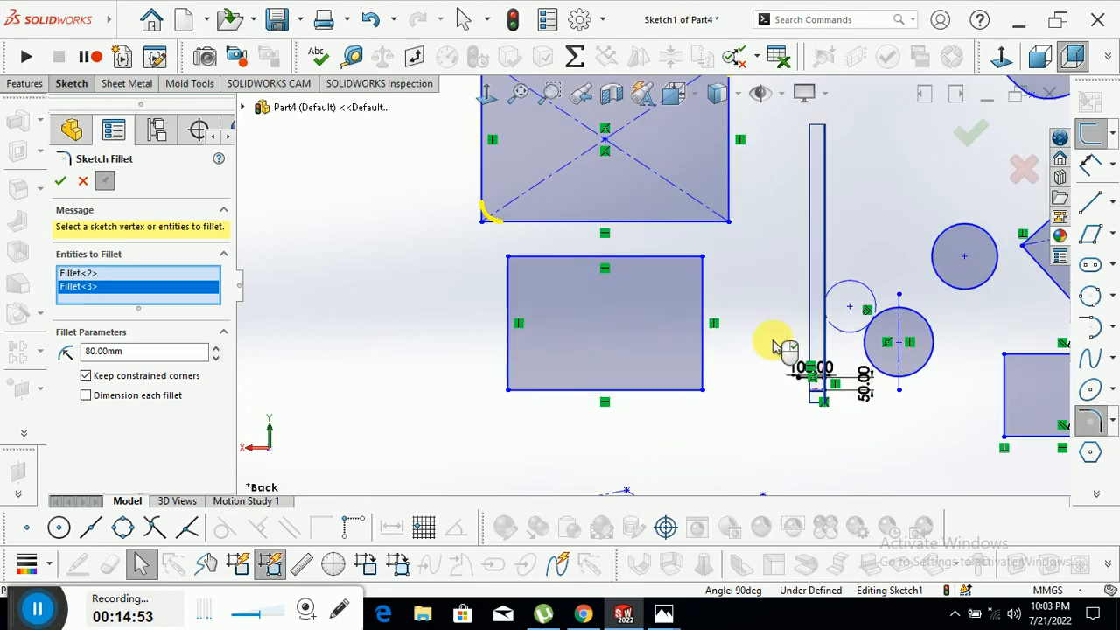
{"action": "scroll", "coordinate": [514, 338], "scroll_direction": "up", "scroll_amount": 1}
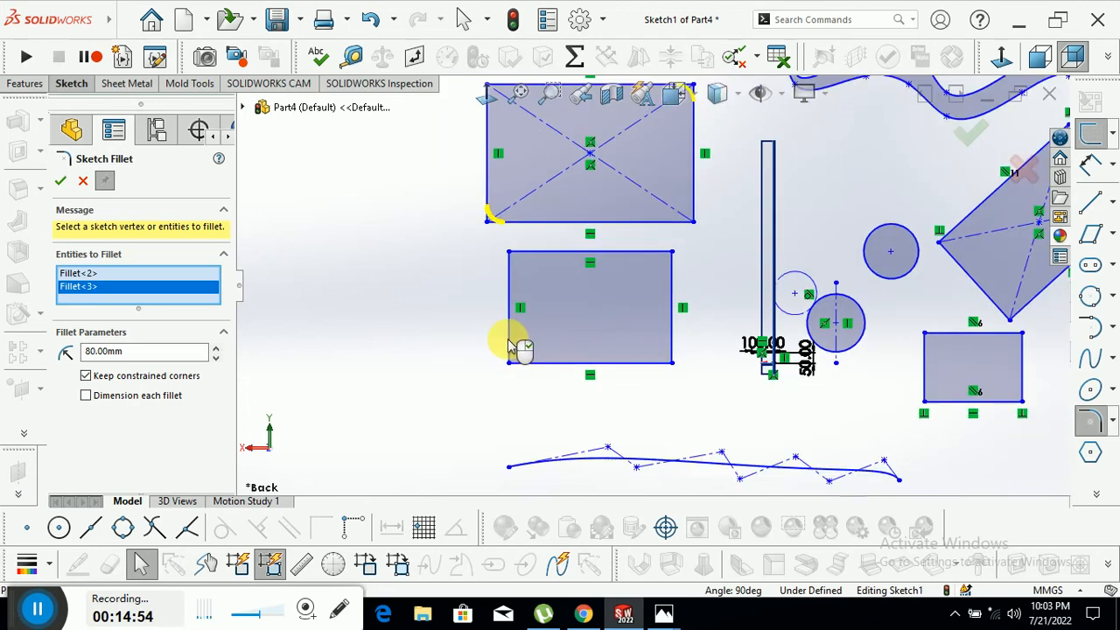
Step: Sketch a six-sided polygon to the left of the two large rectangles, with an inscribed circle about 850 mm in diameter
{"action": "left_click", "coordinate": [1093, 452]}
{"action": "scroll", "coordinate": [853, 376], "scroll_direction": "up", "scroll_amount": 2}
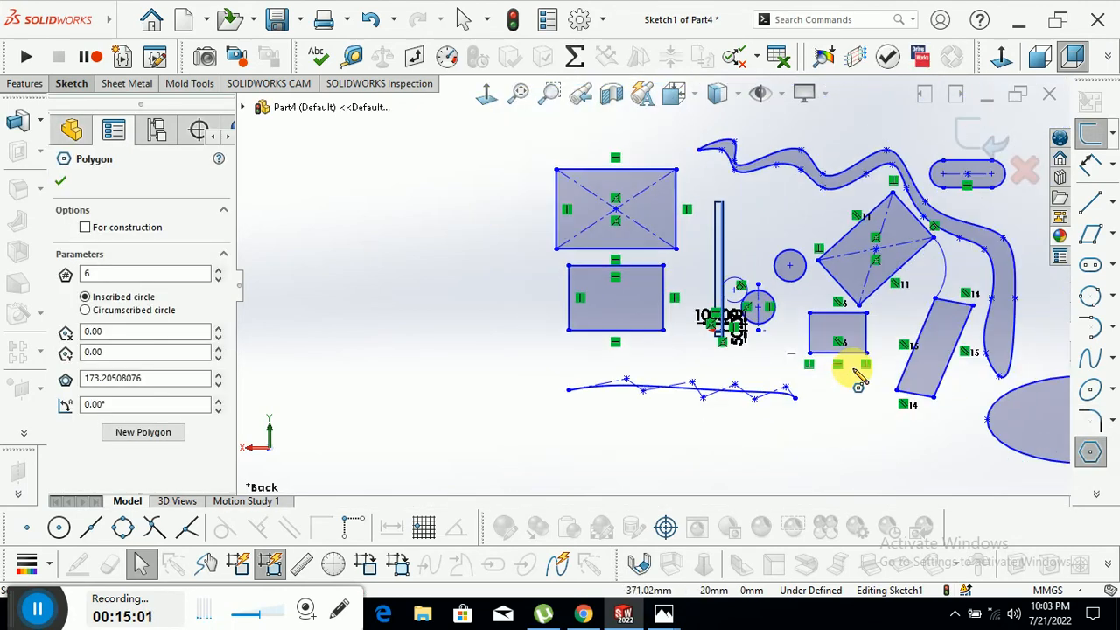
{"action": "left_click", "coordinate": [406, 308]}
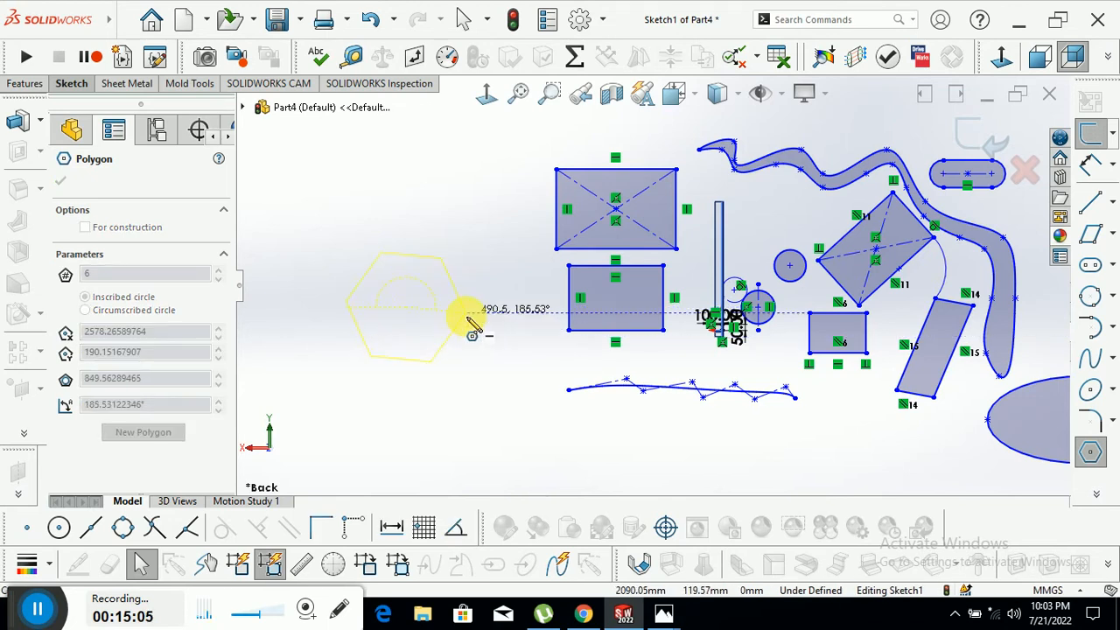
{"action": "left_click", "coordinate": [470, 321]}
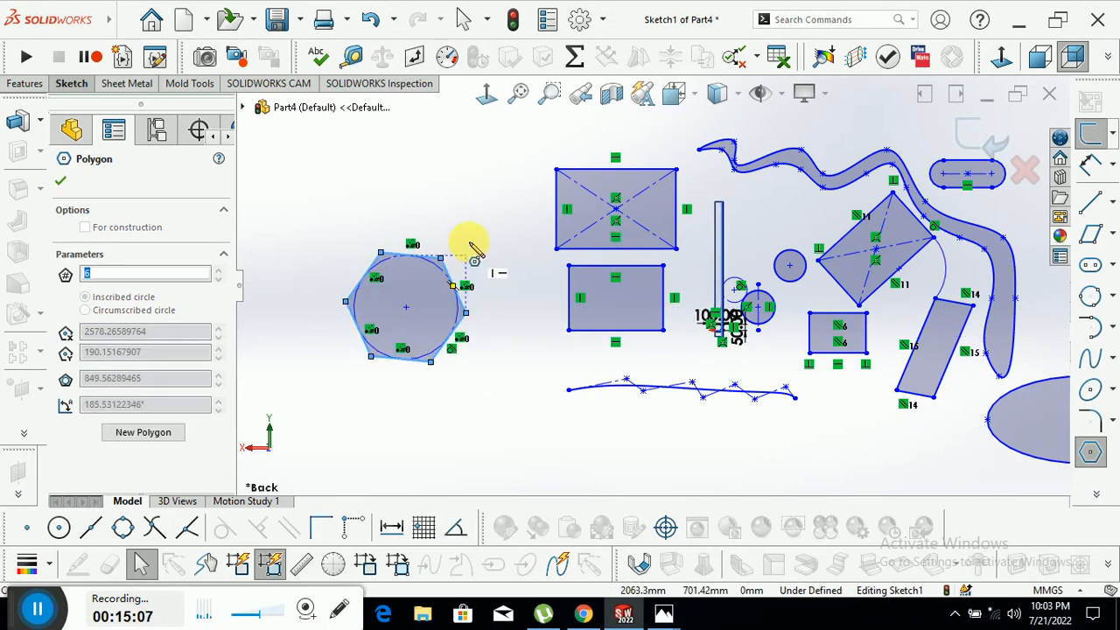
Step: Try 5 sides for the polygon, and set its number of sides to 15
{"action": "double_click", "coordinate": [124, 275]}
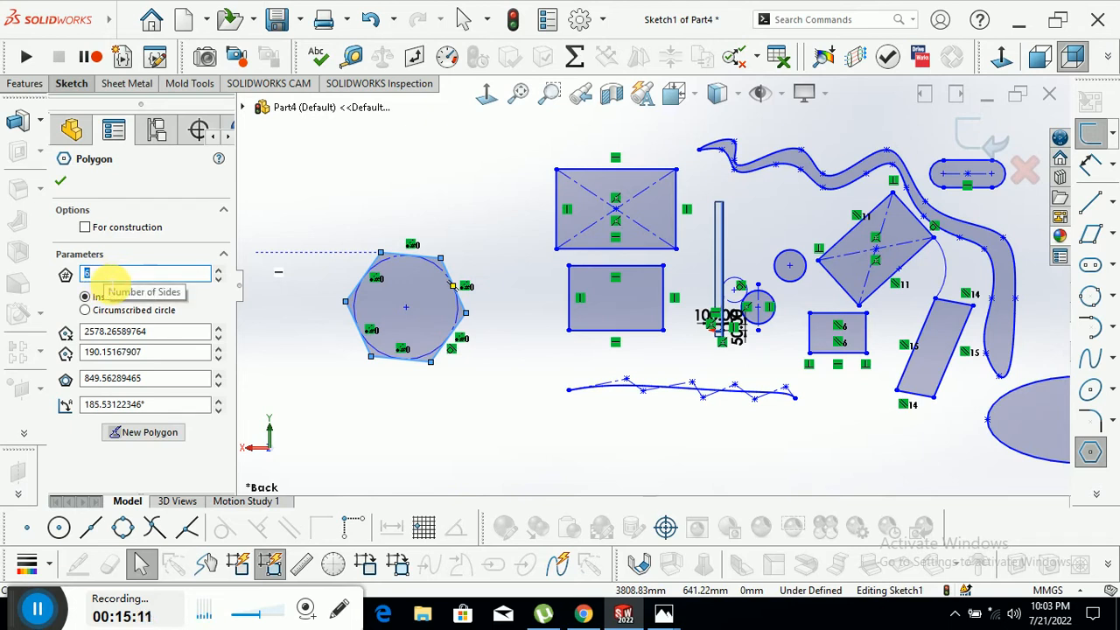
{"action": "type", "text": "5"}
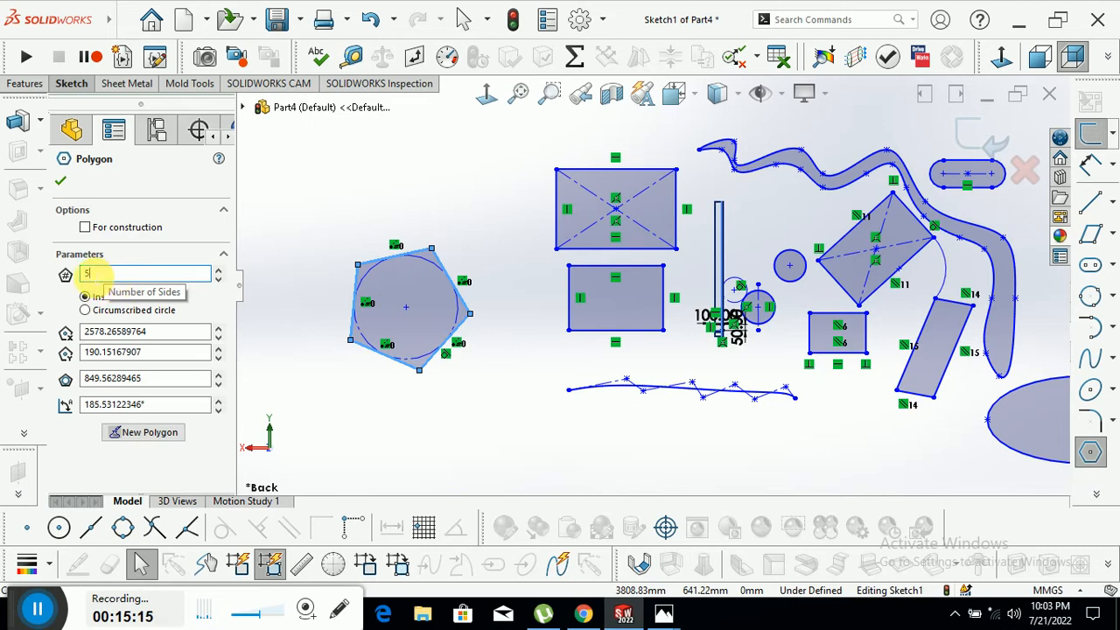
{"action": "left_click", "coordinate": [88, 275]}
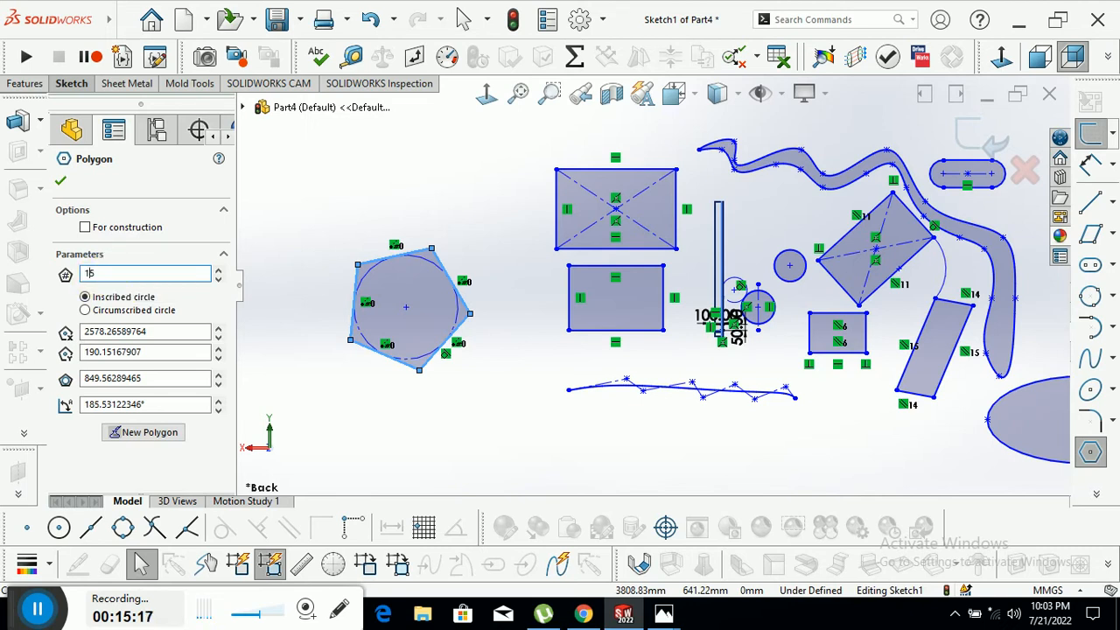
{"action": "type", "text": "1"}
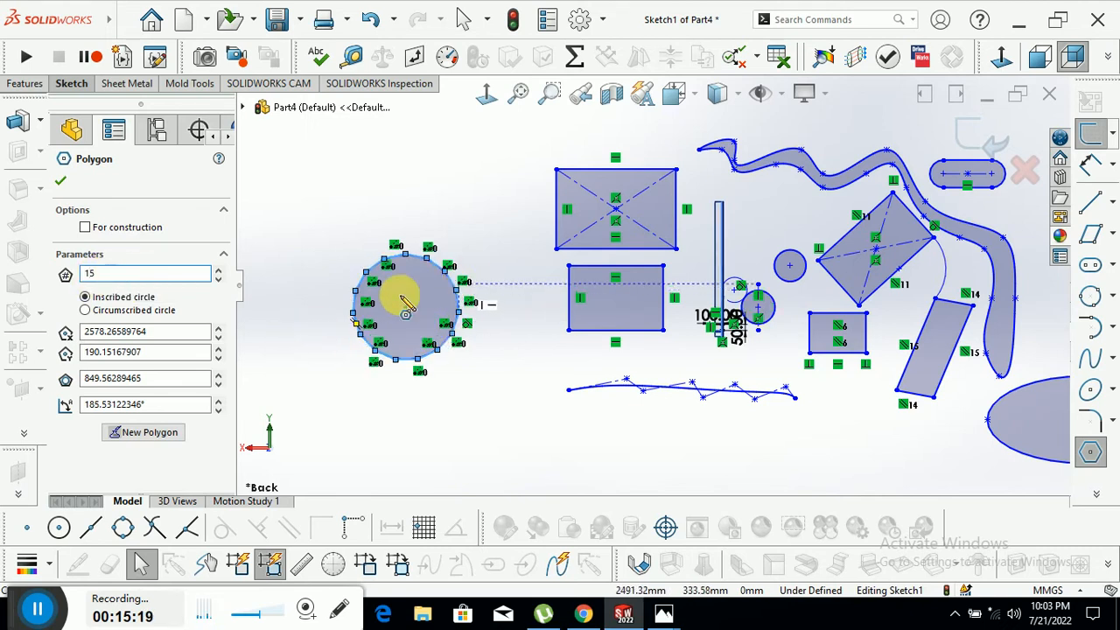
Step: Examine the edges of the 15-sided polygon against its inscribed circle up close and from afar
{"action": "scroll", "coordinate": [398, 297], "scroll_direction": "down", "scroll_amount": 5}
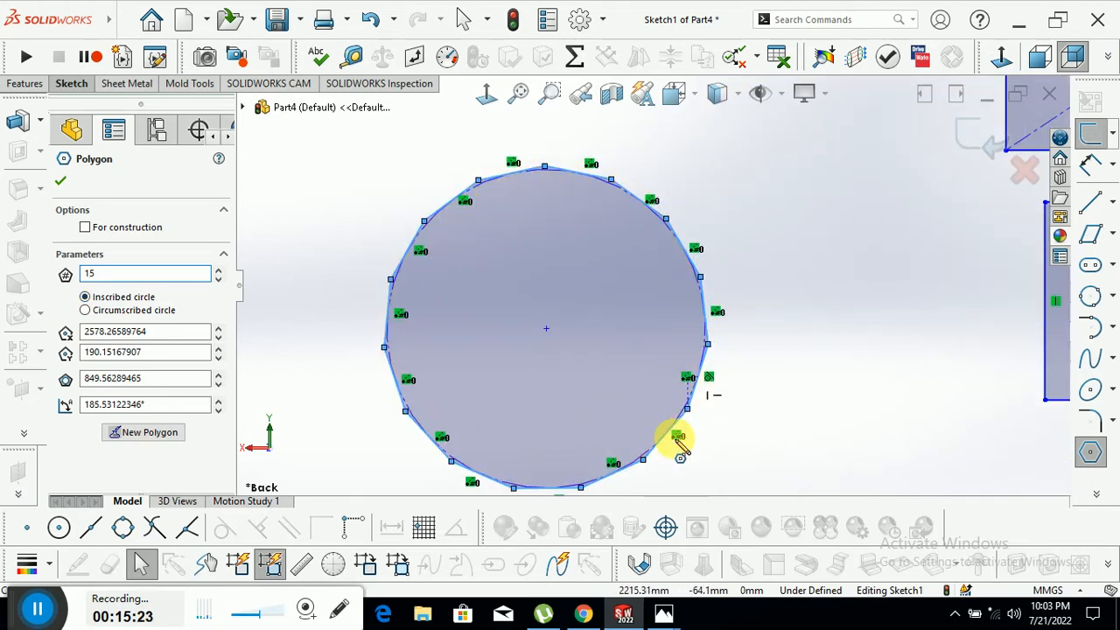
{"action": "scroll", "coordinate": [541, 283], "scroll_direction": "up", "scroll_amount": 2}
{"action": "scroll", "coordinate": [541, 282], "scroll_direction": "down", "scroll_amount": 2}
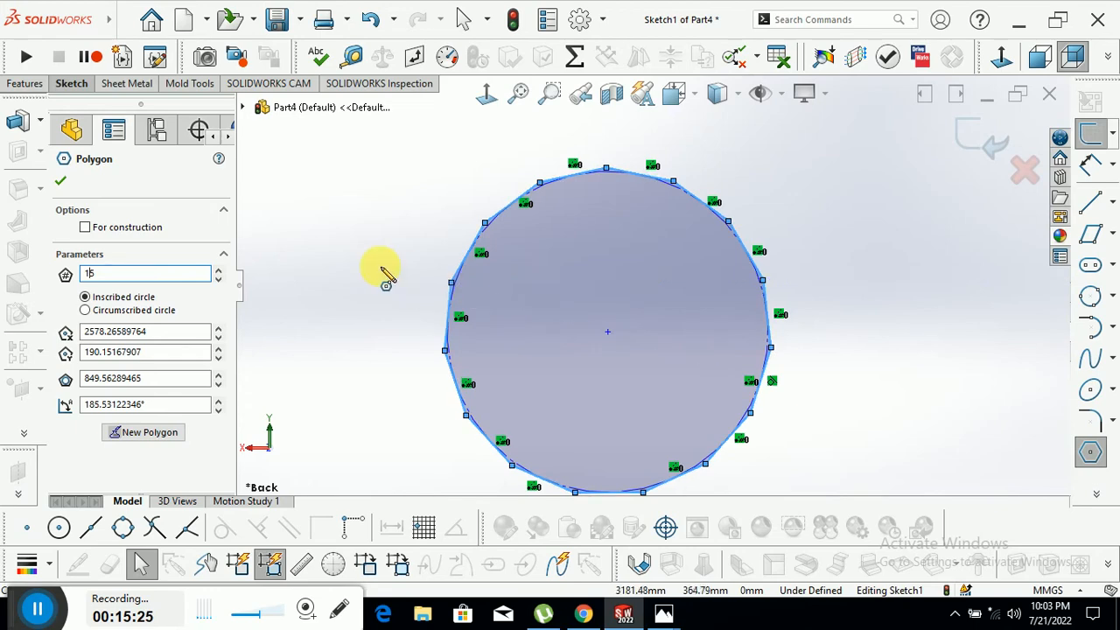
{"action": "scroll", "coordinate": [387, 274], "scroll_direction": "up", "scroll_amount": 3}
{"action": "scroll", "coordinate": [457, 312], "scroll_direction": "up", "scroll_amount": 1}
{"action": "scroll", "coordinate": [459, 315], "scroll_direction": "up", "scroll_amount": 3}
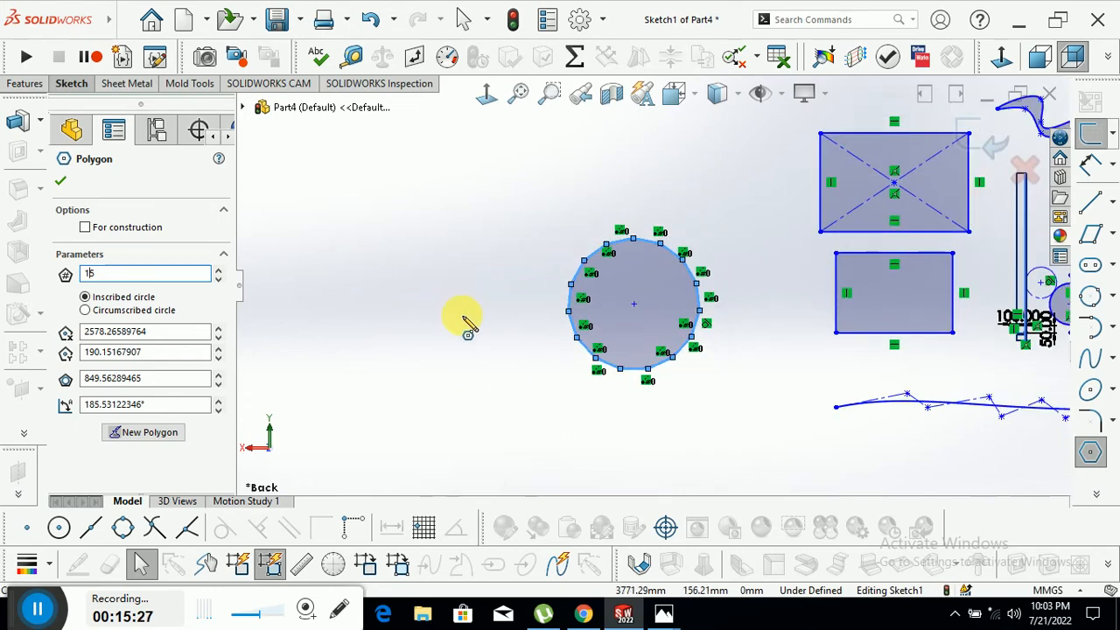
{"action": "scroll", "coordinate": [709, 311], "scroll_direction": "down", "scroll_amount": 3}
{"action": "scroll", "coordinate": [651, 288], "scroll_direction": "up", "scroll_amount": 3}
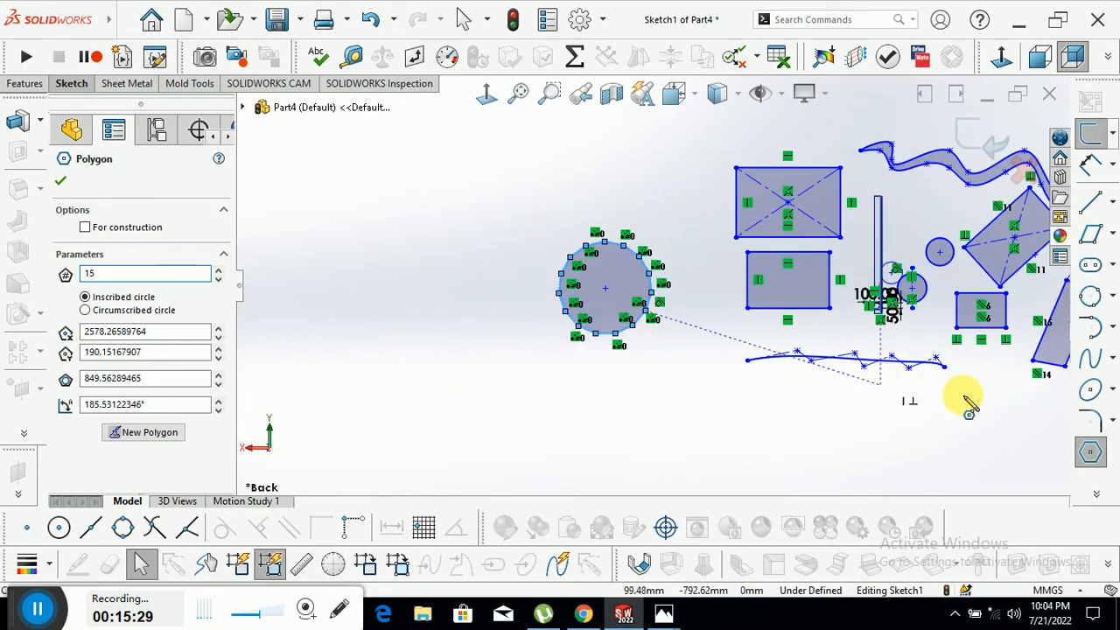
Step: Show the remaining sketch tools, including Trim Entities, and accept the 15-sided polygon
{"action": "mouse_move", "coordinate": [1101, 497]}
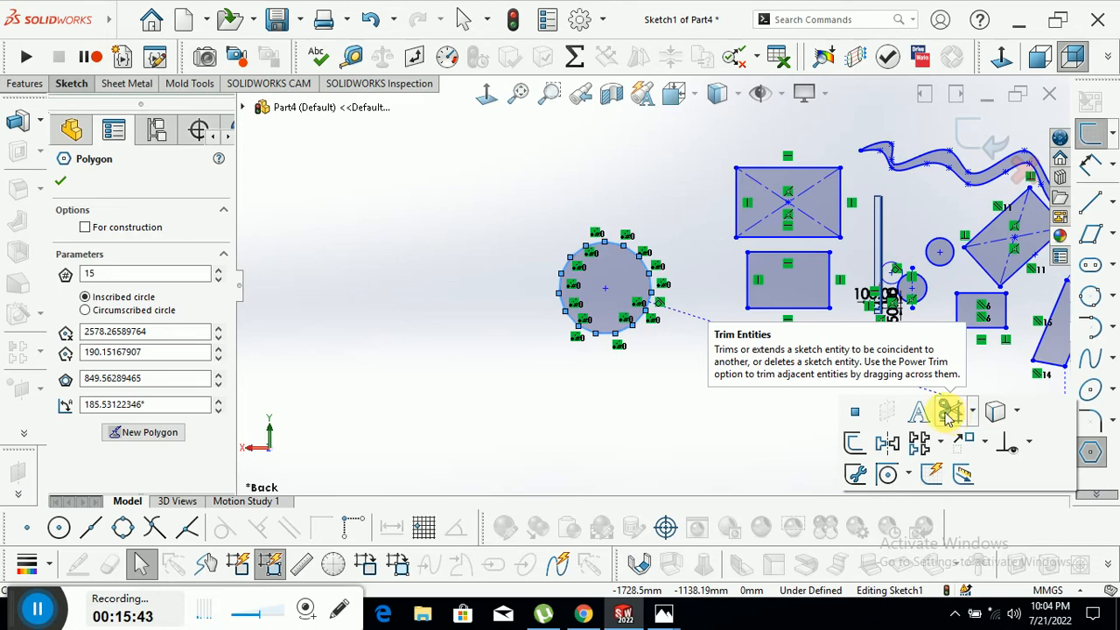
{"action": "scroll", "coordinate": [477, 296], "scroll_direction": "up", "scroll_amount": 3}
{"action": "scroll", "coordinate": [906, 259], "scroll_direction": "down", "scroll_amount": 4}
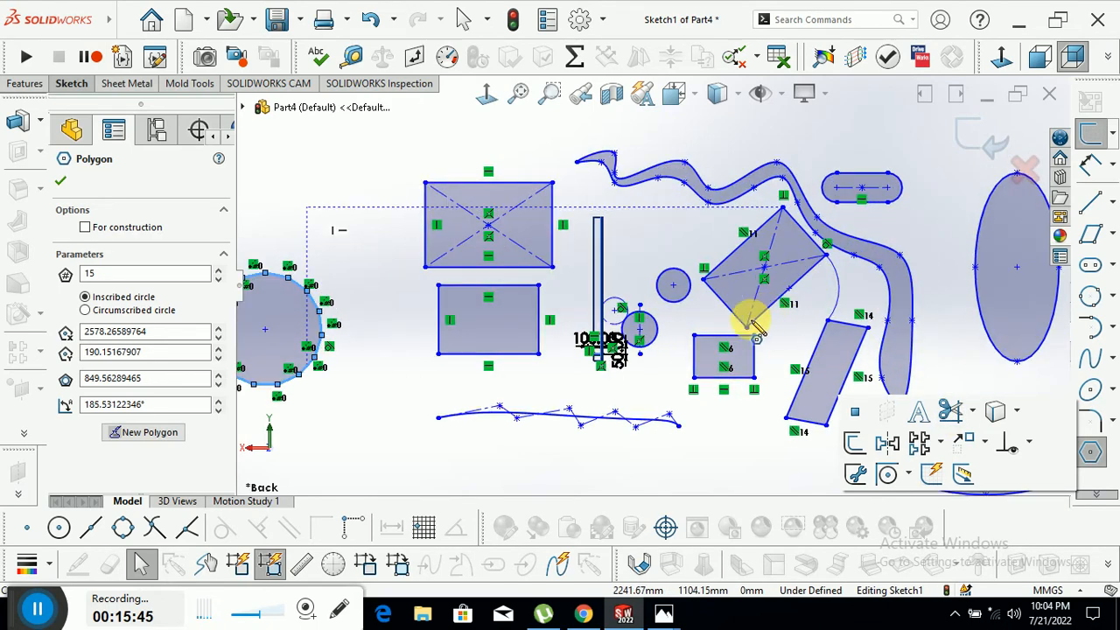
{"action": "scroll", "coordinate": [752, 328], "scroll_direction": "down", "scroll_amount": 5}
{"action": "scroll", "coordinate": [513, 245], "scroll_direction": "up", "scroll_amount": 5}
{"action": "scroll", "coordinate": [543, 206], "scroll_direction": "down", "scroll_amount": 1}
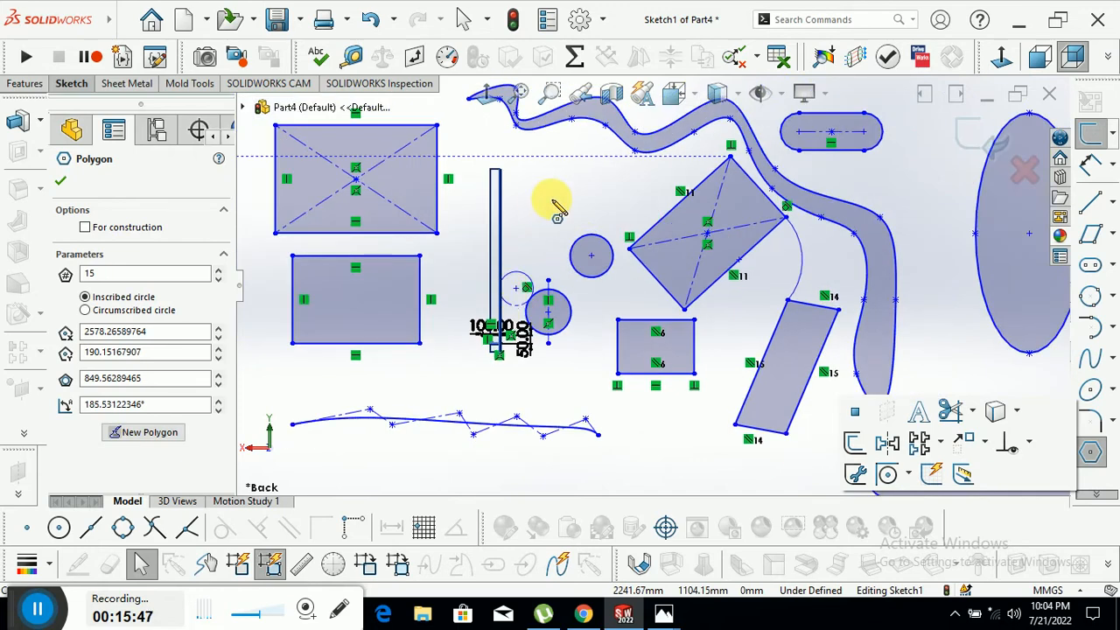
{"action": "left_click", "coordinate": [63, 182]}
{"action": "scroll", "coordinate": [600, 301], "scroll_direction": "up", "scroll_amount": 3}
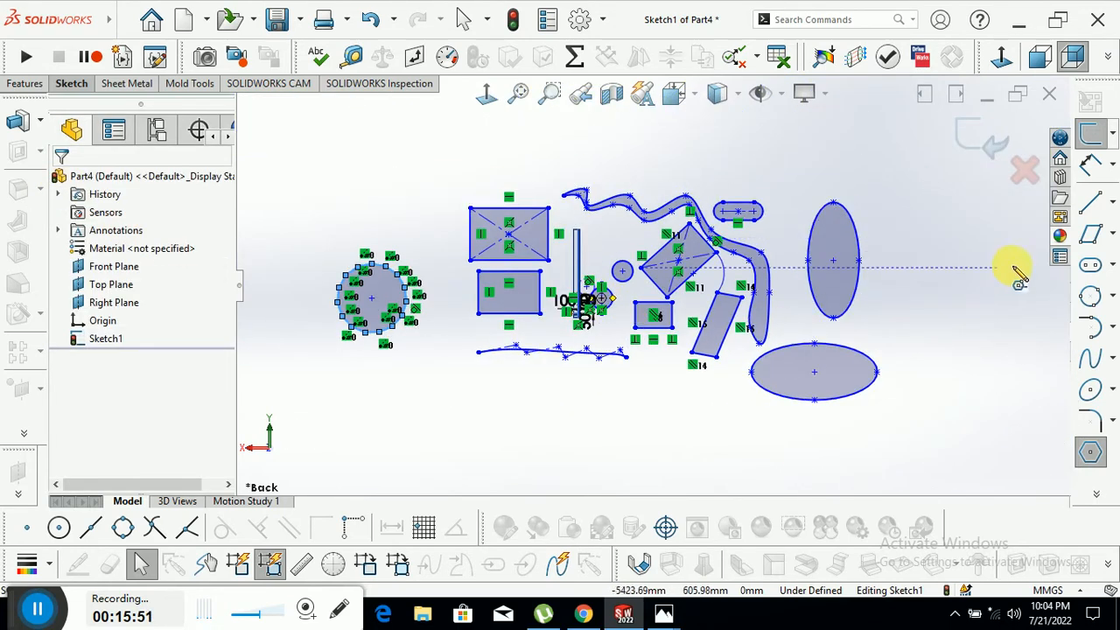
Step: Sketch a chain of three connected lines crossing the closed spline and ending on the tall ellipse, the last line about 1374 mm long
{"action": "left_click", "coordinate": [1091, 203]}
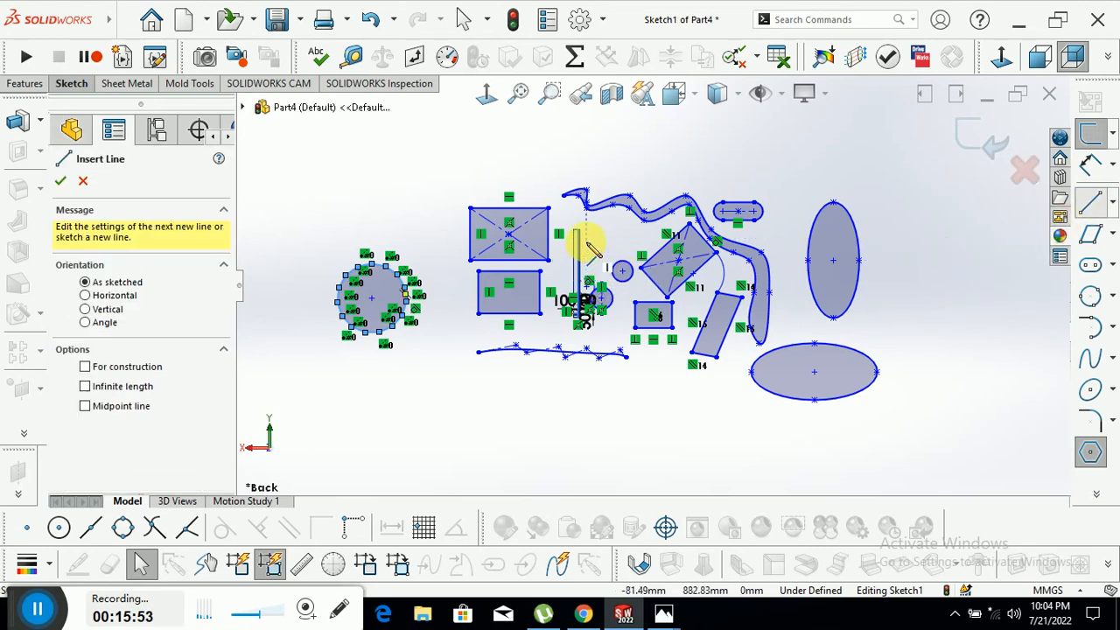
{"action": "left_click", "coordinate": [602, 234]}
{"action": "left_click", "coordinate": [689, 182]}
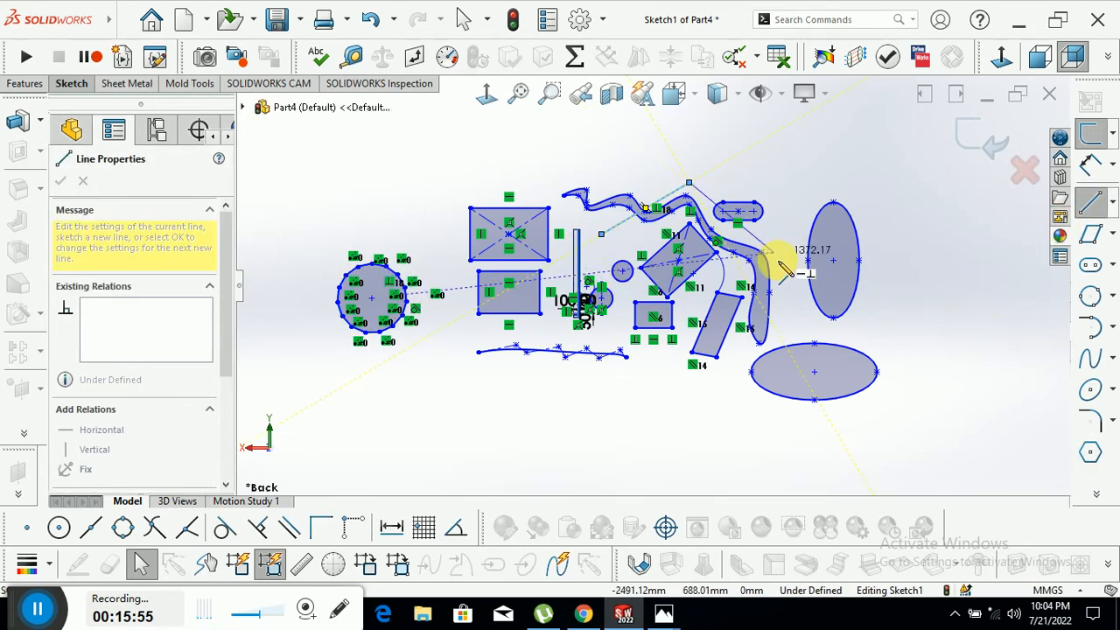
{"action": "left_click", "coordinate": [746, 280]}
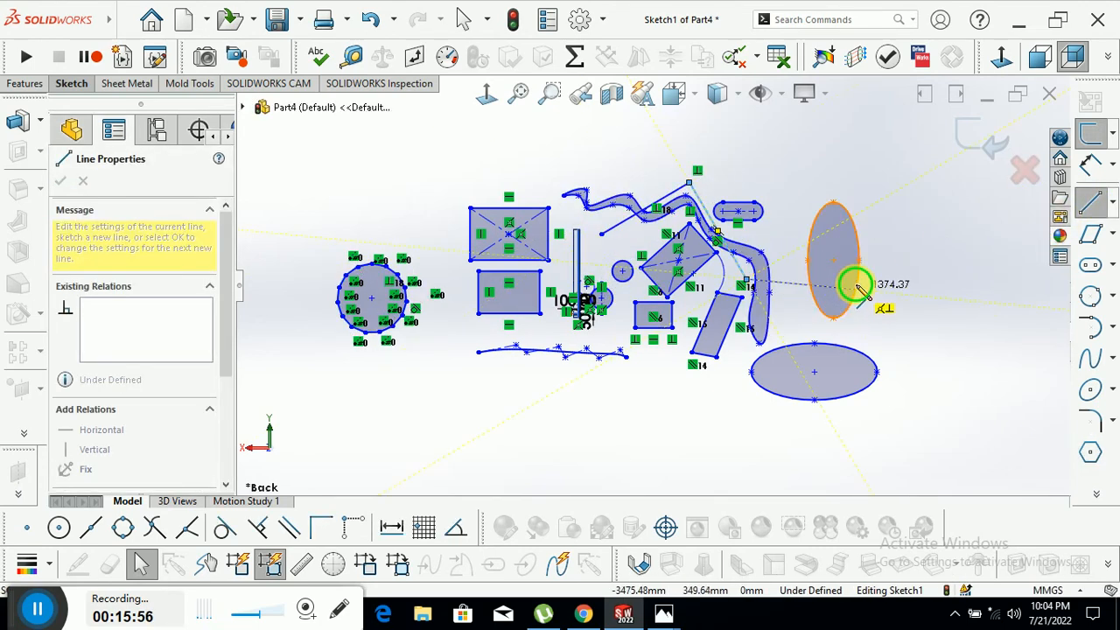
{"action": "right_click", "coordinate": [909, 253]}
{"action": "left_click", "coordinate": [947, 260]}
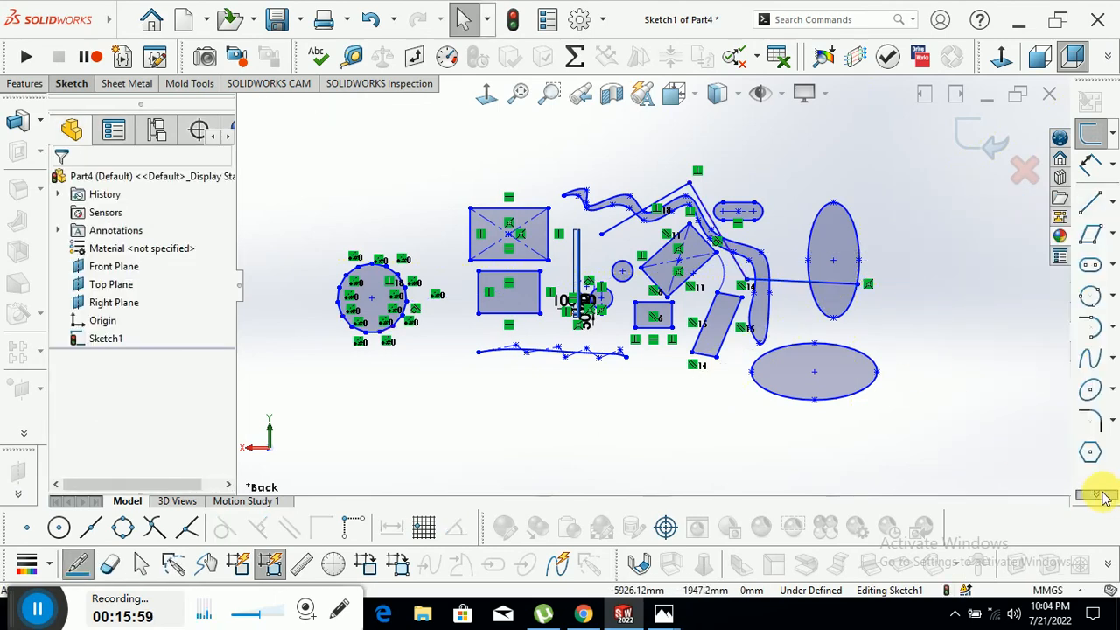
Step: Trim away the part of the last line between the closed spline and the tall ellipse, using Trim to closest
{"action": "mouse_move", "coordinate": [1098, 494]}
{"action": "left_click", "coordinate": [971, 410]}
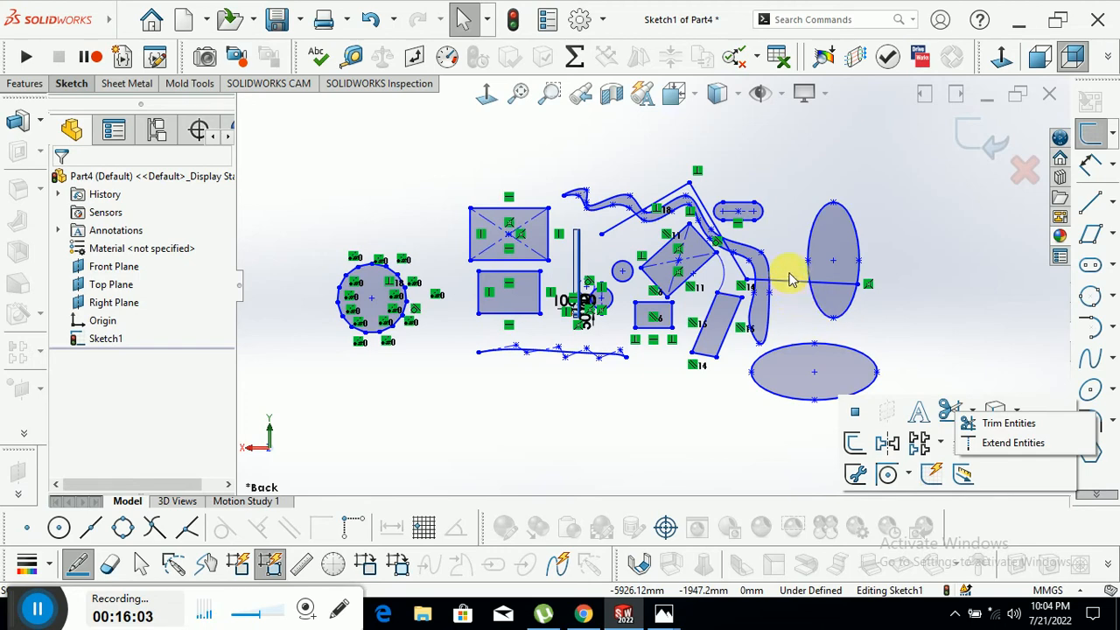
{"action": "left_click", "coordinate": [1003, 423]}
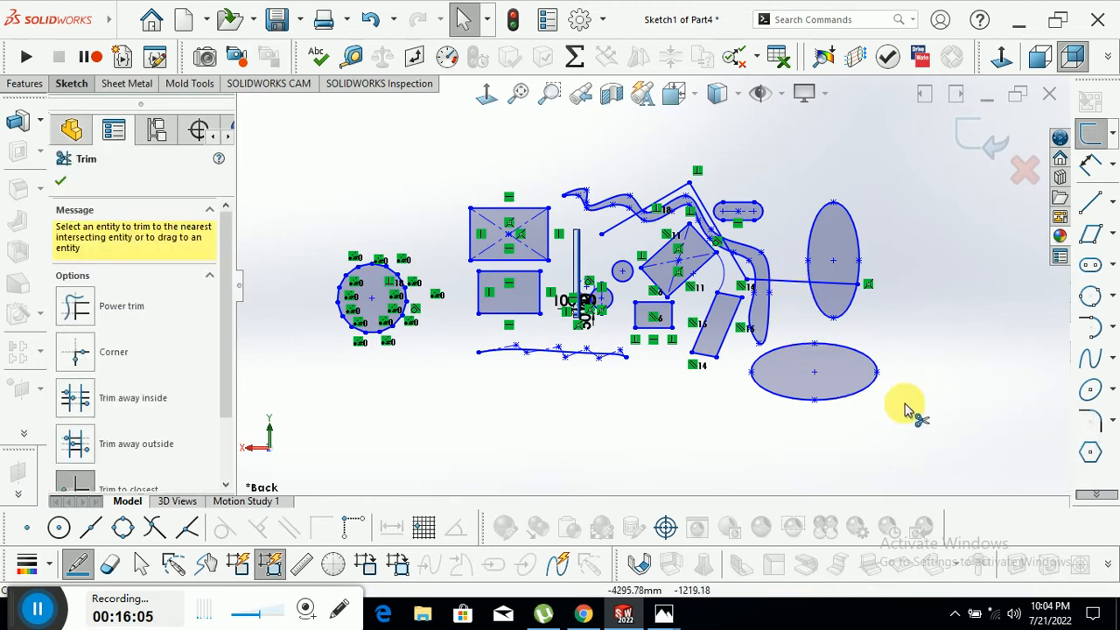
{"action": "scroll", "coordinate": [787, 284], "scroll_direction": "down", "scroll_amount": 5}
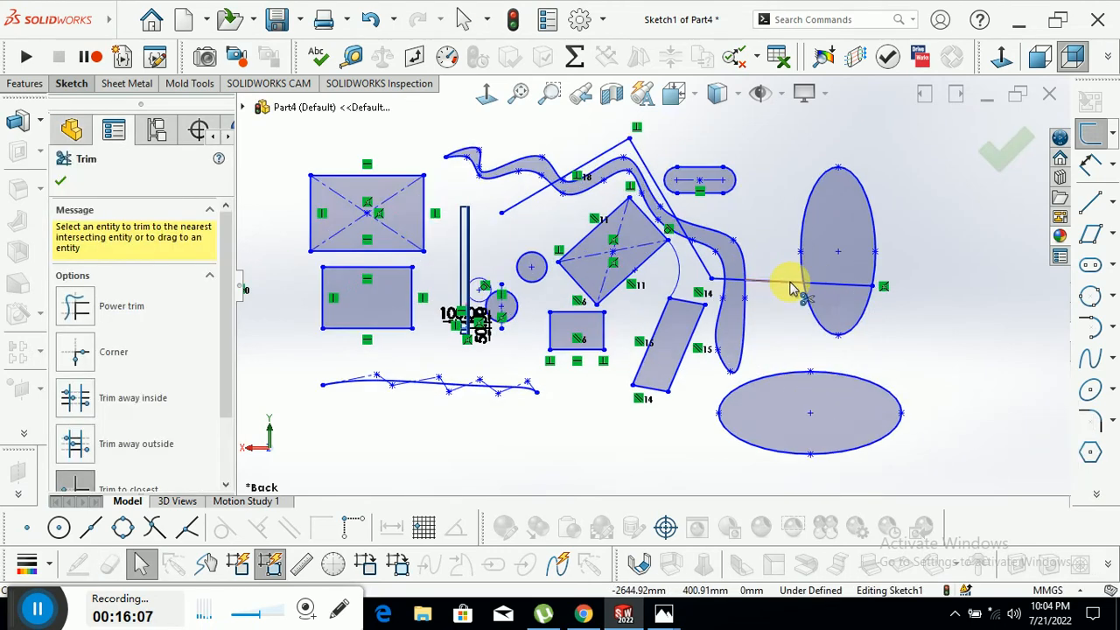
{"action": "left_click_drag", "start_coordinate": [739, 287], "coordinate": [738, 315]}
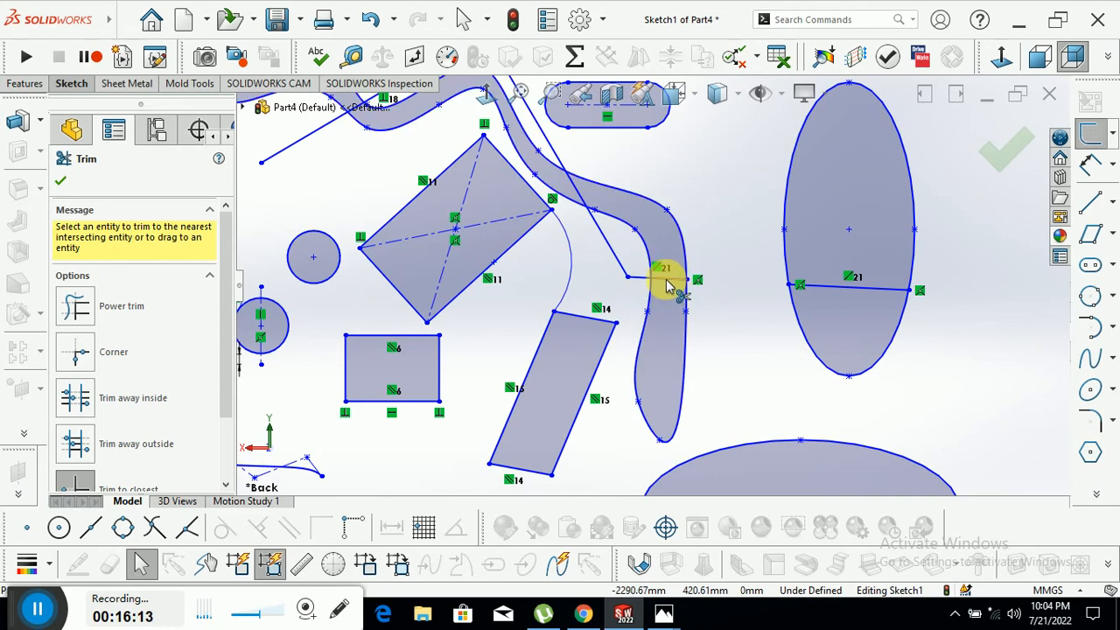
{"action": "scroll", "coordinate": [707, 320], "scroll_direction": "up", "scroll_amount": 5}
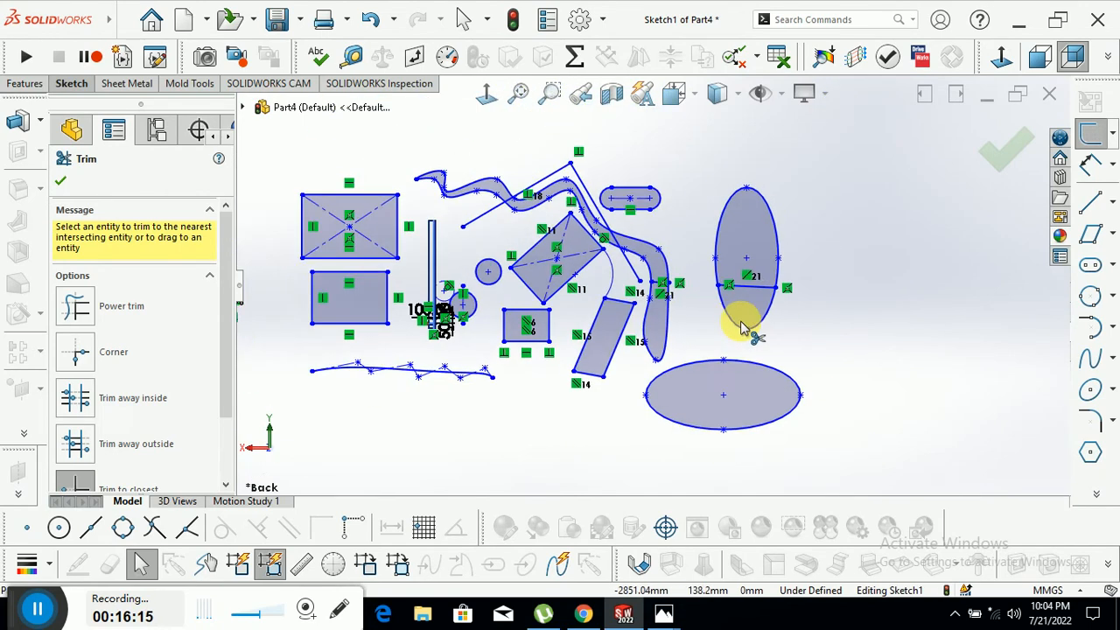
{"action": "scroll", "coordinate": [620, 226], "scroll_direction": "down", "scroll_amount": 5}
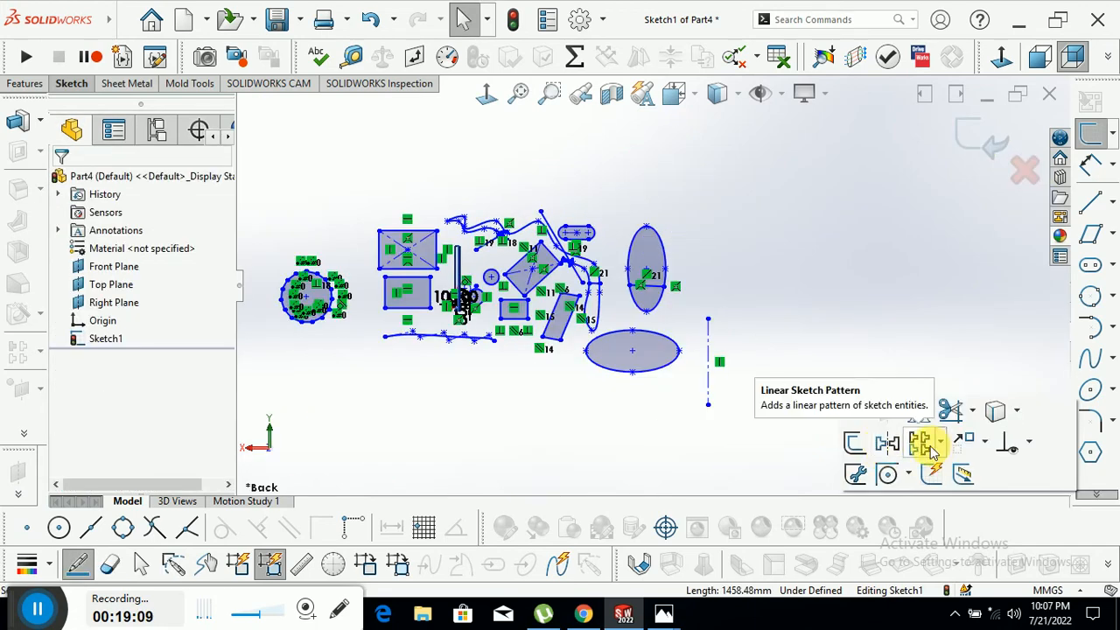
Step: Start a 10 mm offset of the wide horizontal ellipse with Select chain on and the direction reversed
{"action": "left_click", "coordinate": [856, 444]}
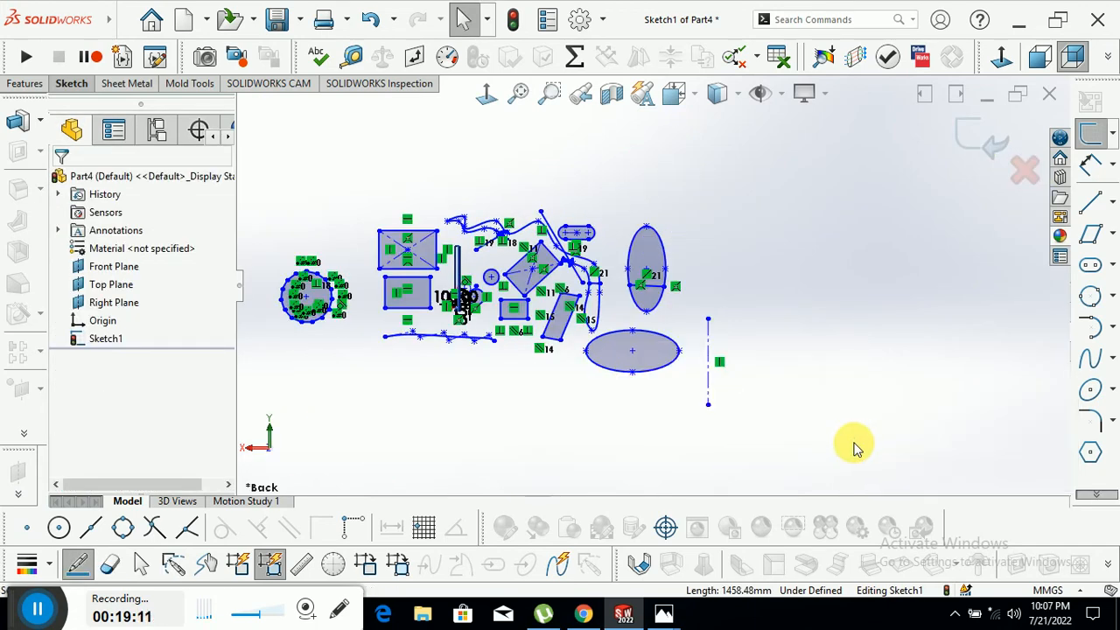
{"action": "left_click", "coordinate": [659, 373]}
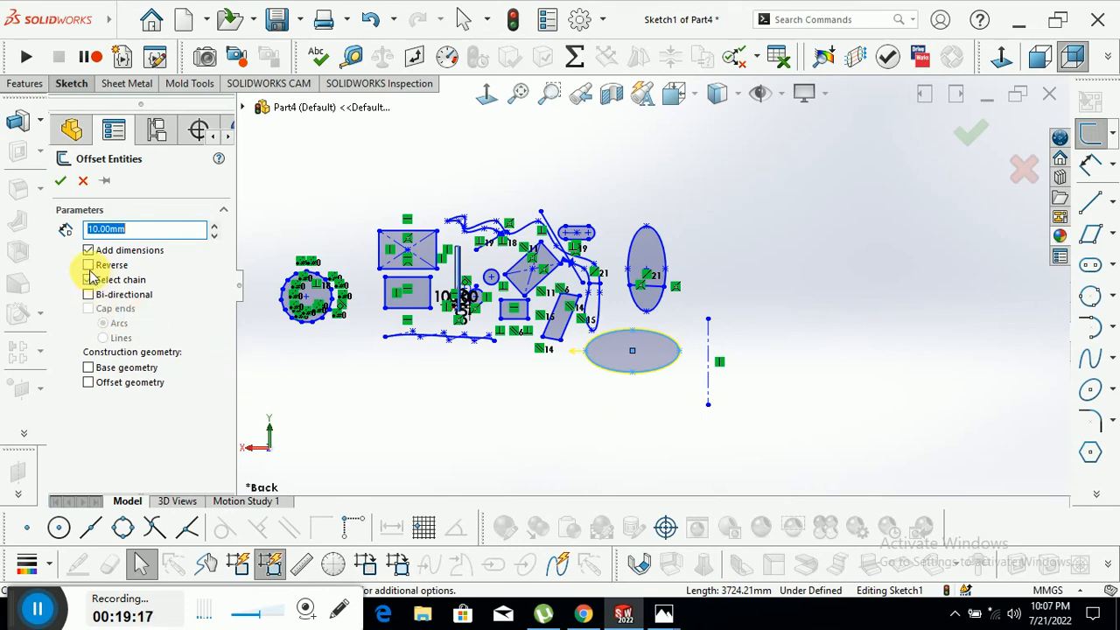
{"action": "left_click", "coordinate": [89, 279]}
{"action": "scroll", "coordinate": [613, 352], "scroll_direction": "up", "scroll_amount": 6}
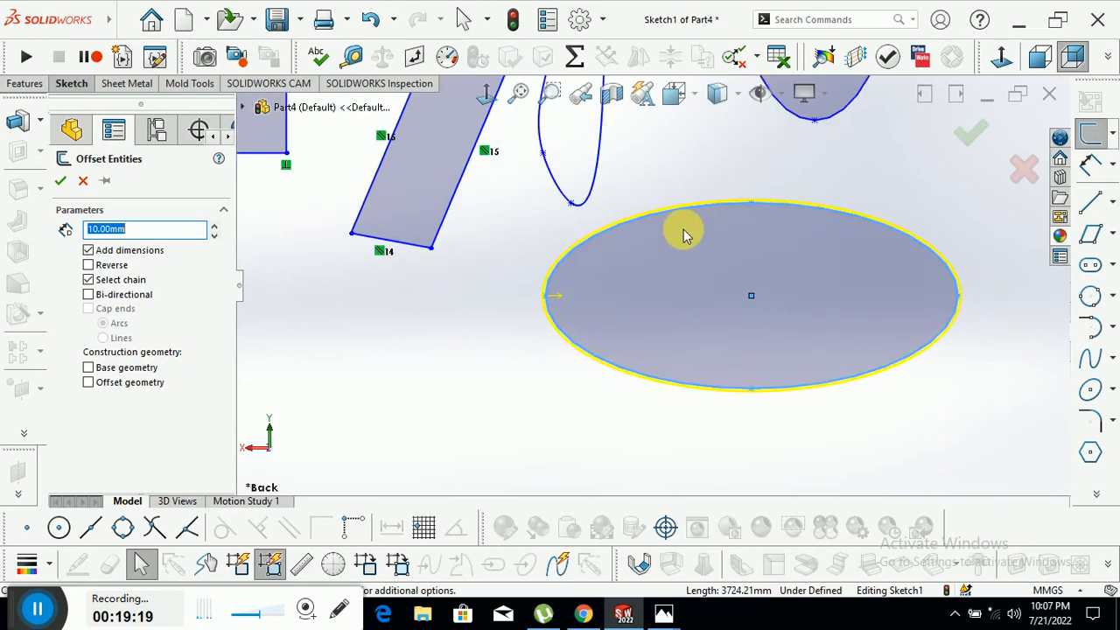
{"action": "scroll", "coordinate": [685, 234], "scroll_direction": "up", "scroll_amount": 2}
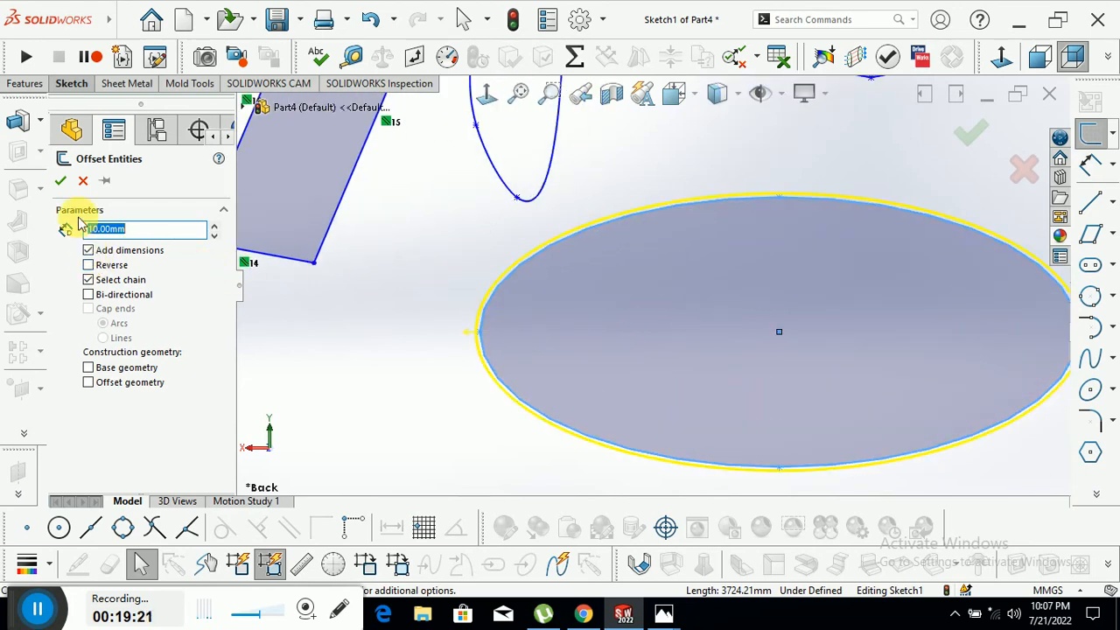
{"action": "left_click", "coordinate": [88, 266]}
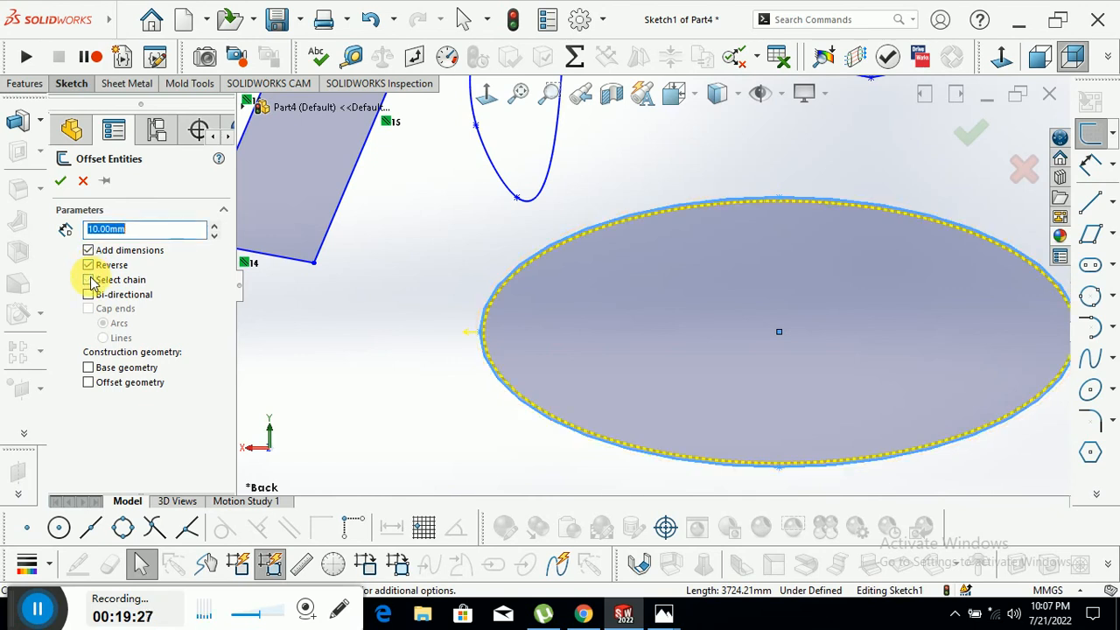
{"action": "left_click", "coordinate": [89, 280]}
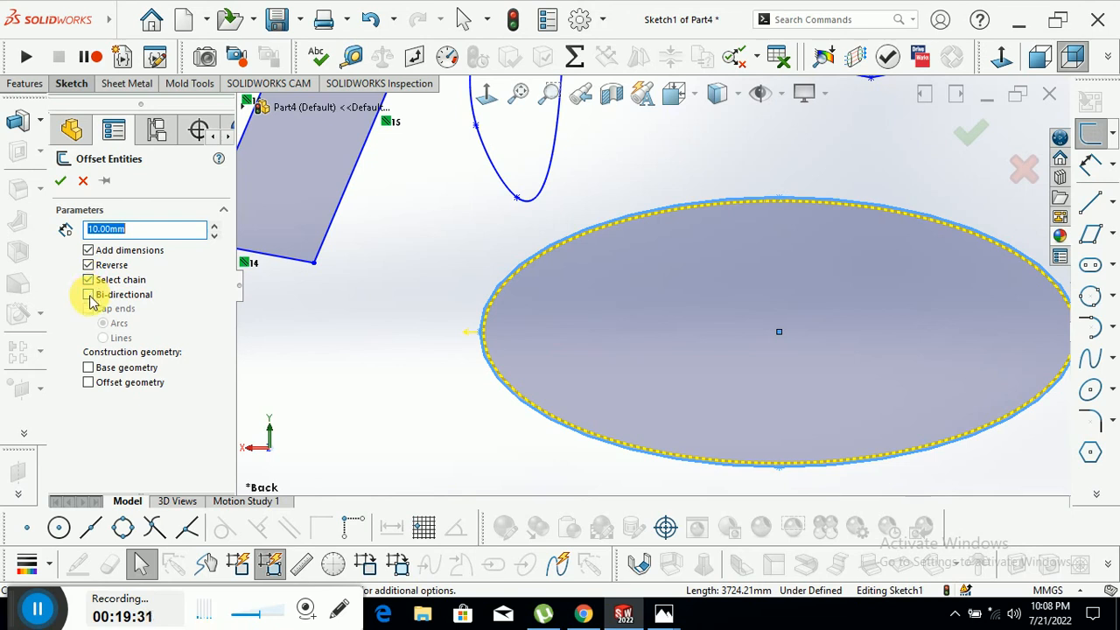
Step: Make the ellipse offset bi-directional, set its distance to 30 mm and accept it
{"action": "left_click", "coordinate": [88, 295]}
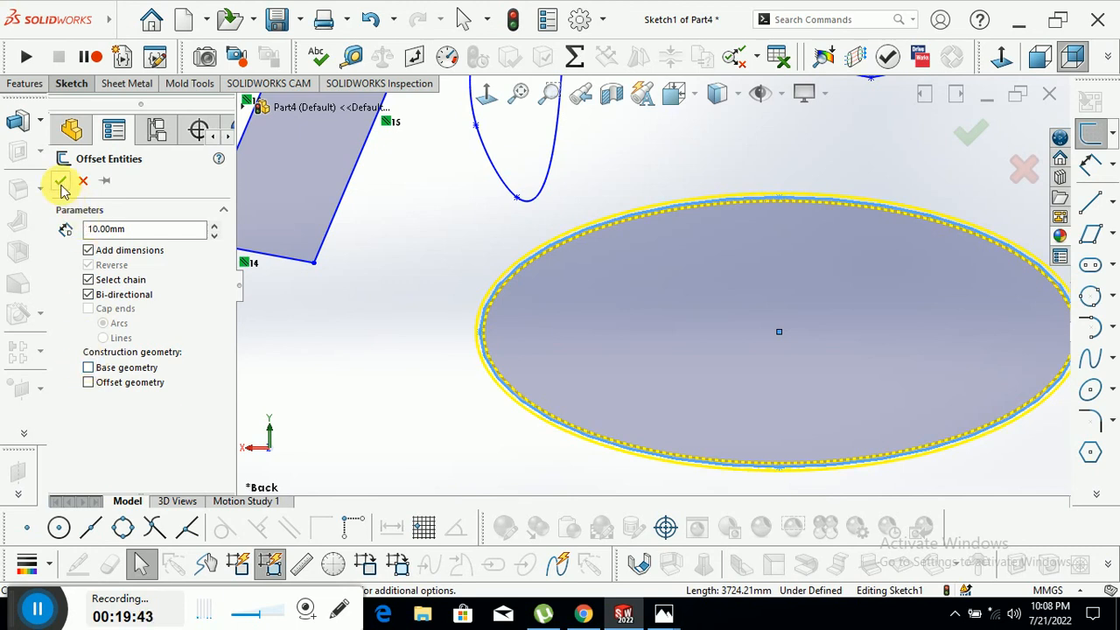
{"action": "left_click", "coordinate": [213, 225]}
{"action": "left_click", "coordinate": [213, 224]}
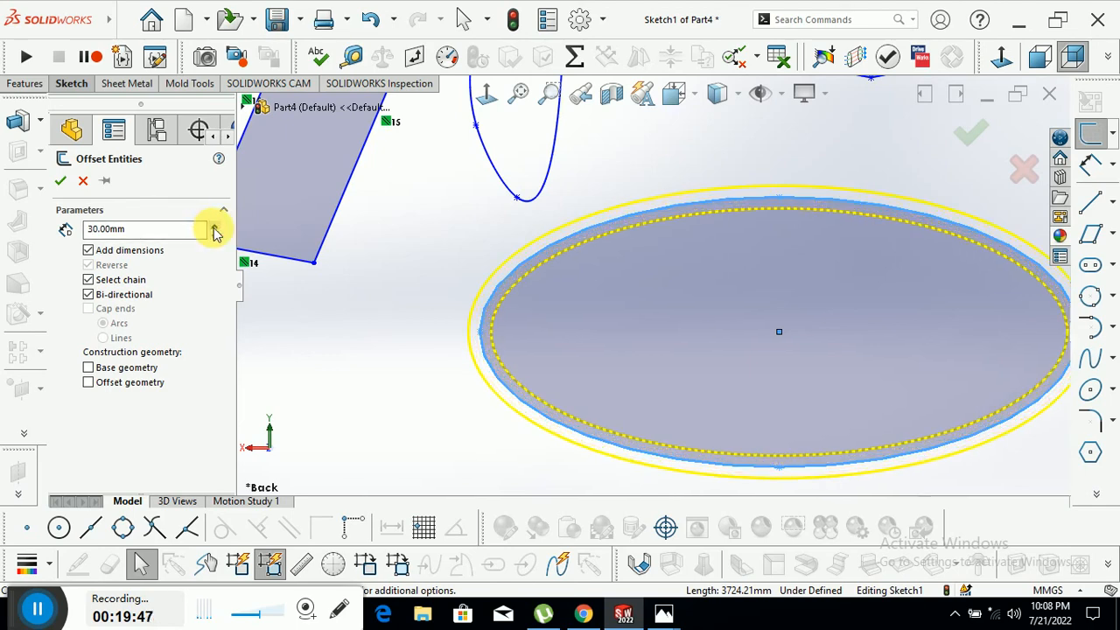
{"action": "left_click", "coordinate": [61, 184]}
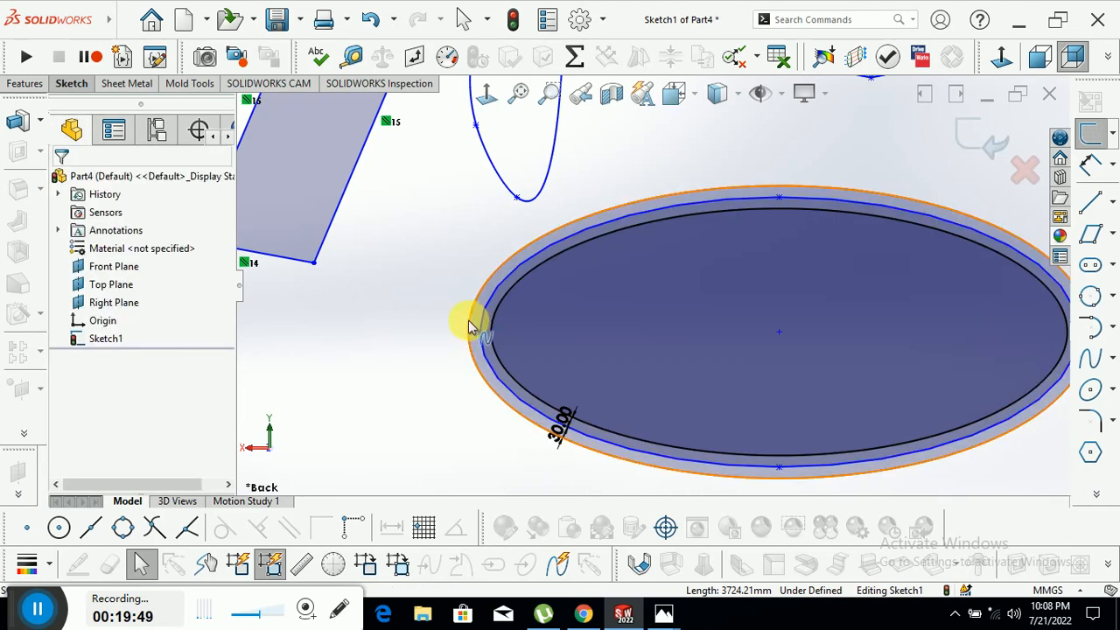
Step: Examine the offset ellipse and the surrounding sketch shapes in a tilted view at different magnifications
{"action": "scroll", "coordinate": [540, 304], "scroll_direction": "up", "scroll_amount": 5}
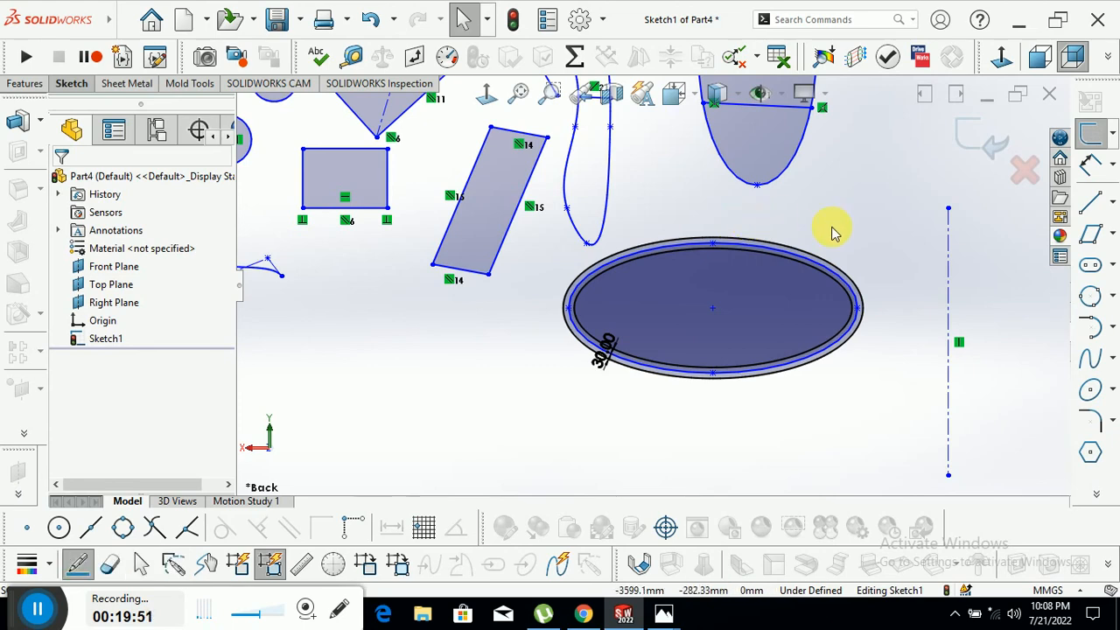
{"action": "mouse_move", "coordinate": [832, 230]}
{"action": "middle_mouse_down"}
{"action": "mouse_move", "coordinate": [870, 253]}
{"action": "mouse_move", "coordinate": [737, 308]}
{"action": "middle_mouse_up"}
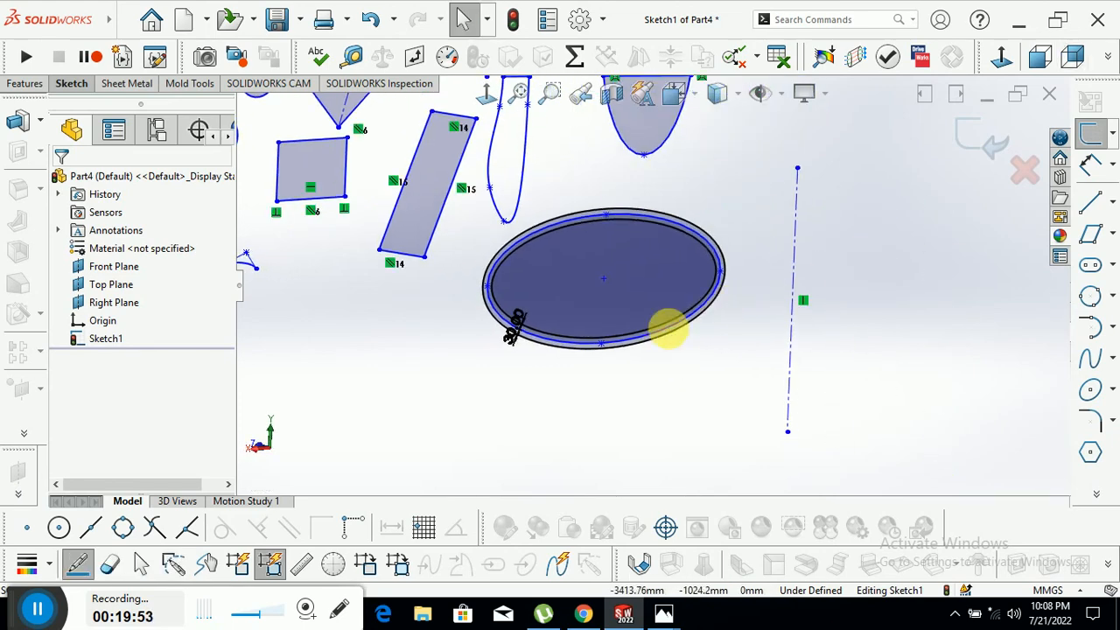
{"action": "scroll", "coordinate": [669, 328], "scroll_direction": "up", "scroll_amount": 3}
{"action": "scroll", "coordinate": [722, 121], "scroll_direction": "down", "scroll_amount": 2}
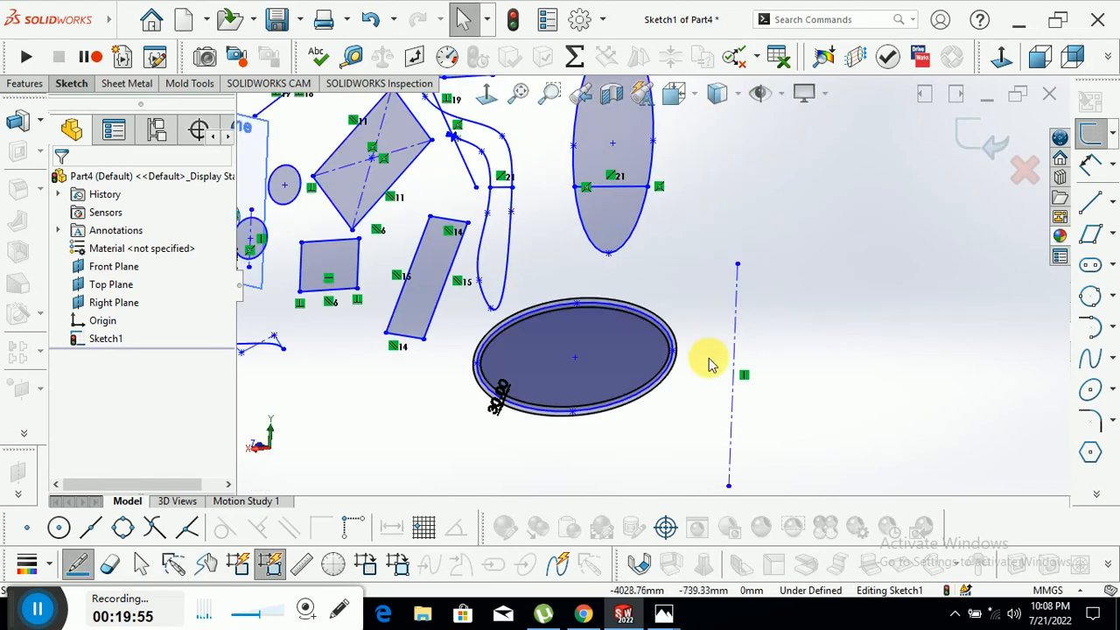
{"action": "scroll", "coordinate": [660, 301], "scroll_direction": "up", "scroll_amount": 3}
{"action": "scroll", "coordinate": [501, 243], "scroll_direction": "down", "scroll_amount": 1}
{"action": "scroll", "coordinate": [501, 243], "scroll_direction": "down", "scroll_amount": 2}
{"action": "scroll", "coordinate": [770, 306], "scroll_direction": "up", "scroll_amount": 2}
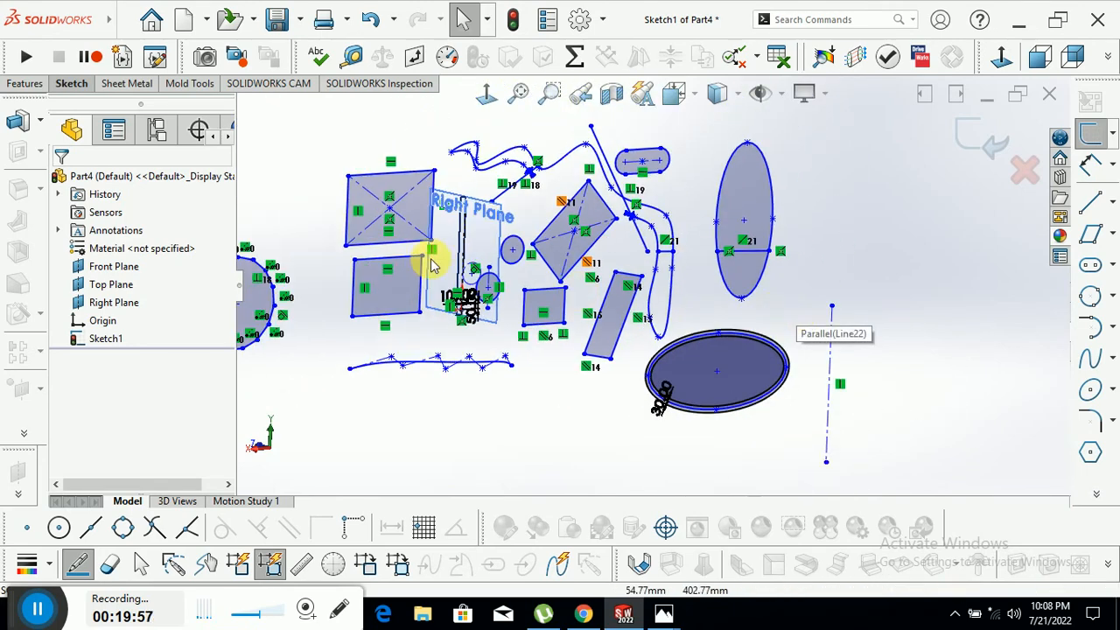
{"action": "scroll", "coordinate": [396, 284], "scroll_direction": "down", "scroll_amount": 2}
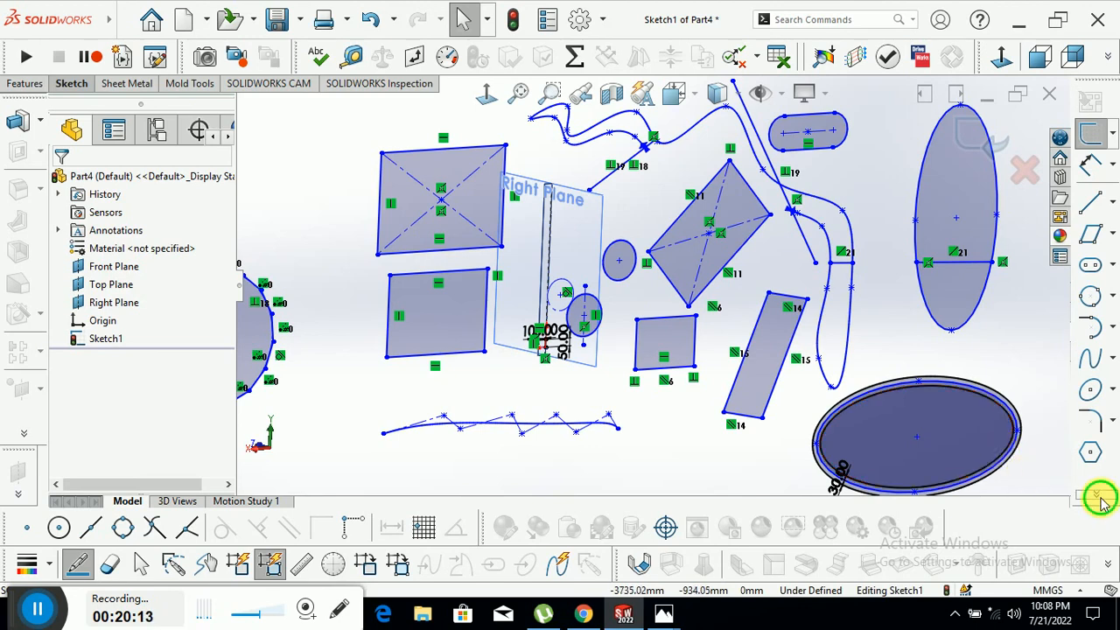
{"action": "key", "text": "s"}
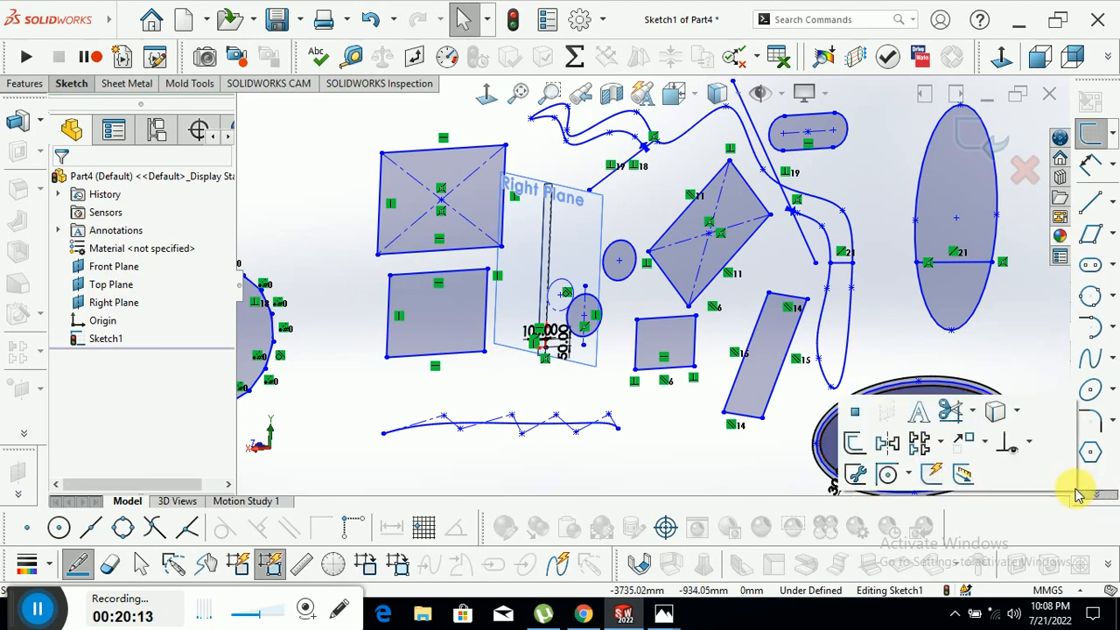
{"action": "left_click", "coordinate": [924, 445]}
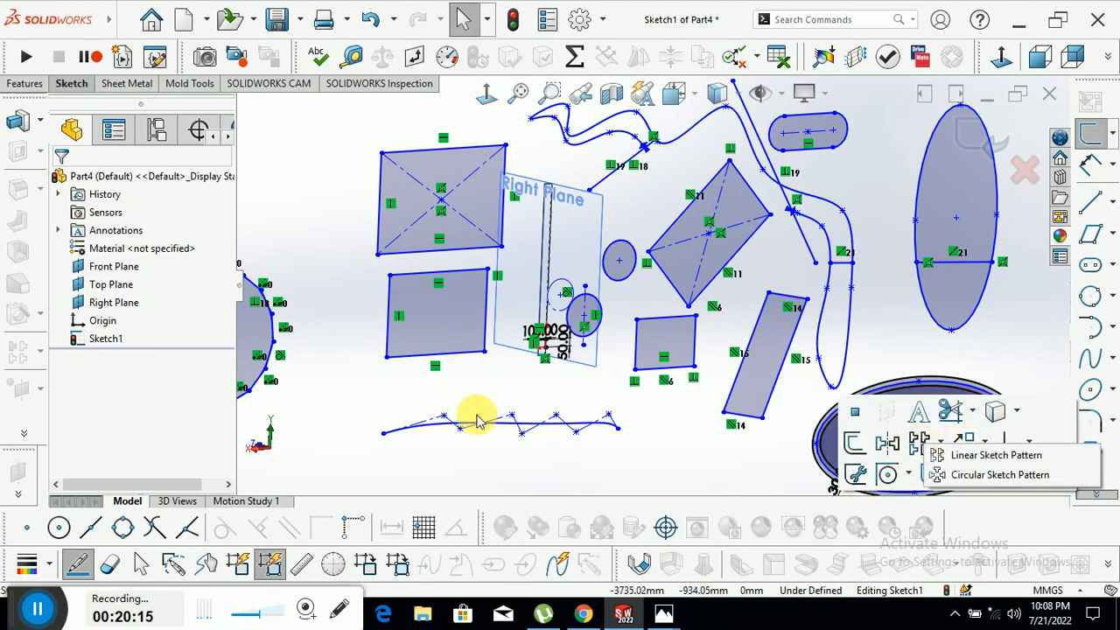
{"action": "left_click", "coordinate": [455, 356]}
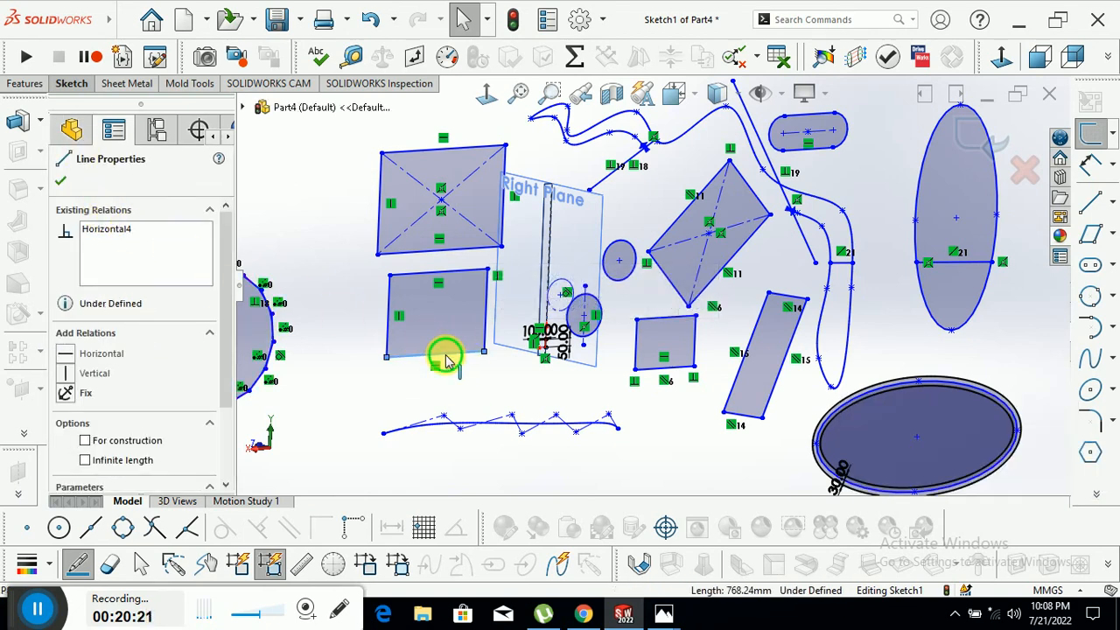
{"action": "left_click", "coordinate": [444, 355]}
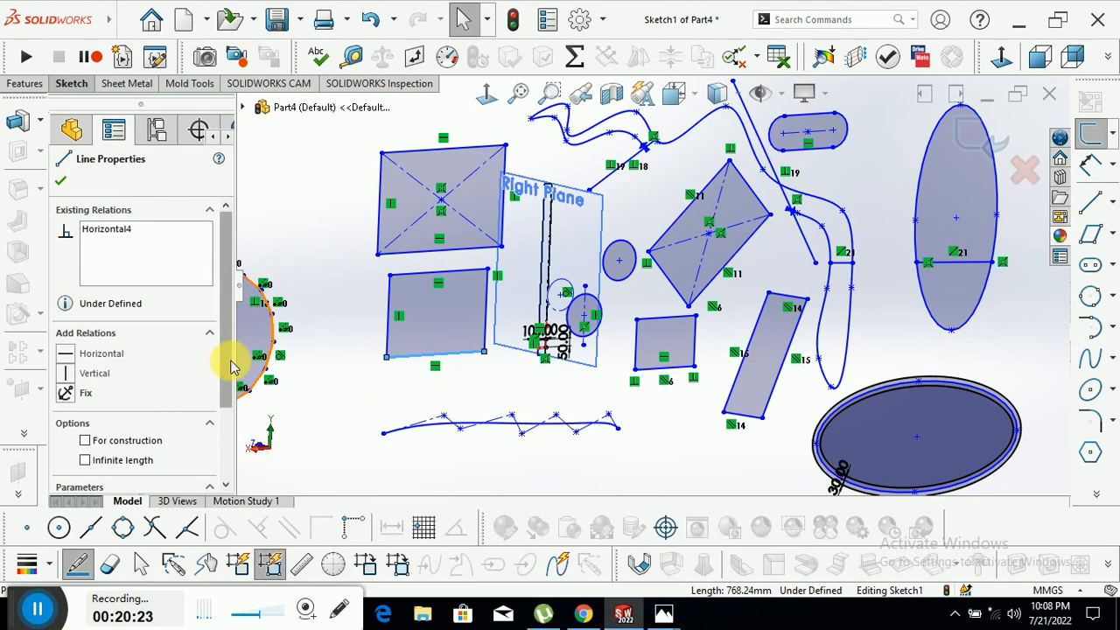
{"action": "left_click_drag", "start_coordinate": [225, 363], "coordinate": [150, 201]}
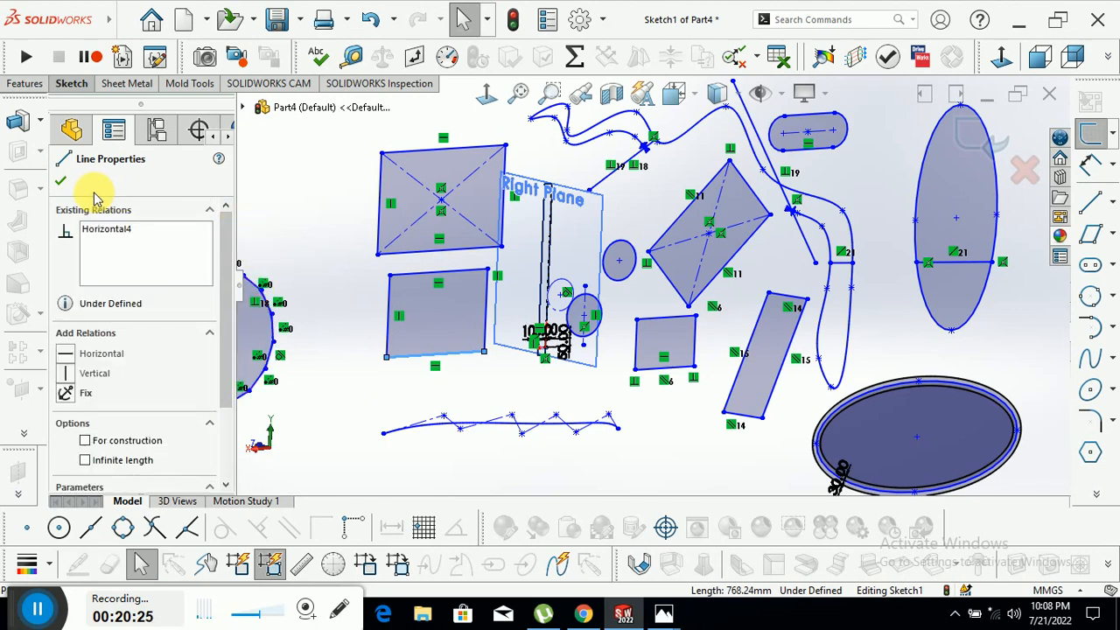
{"action": "left_click", "coordinate": [281, 199]}
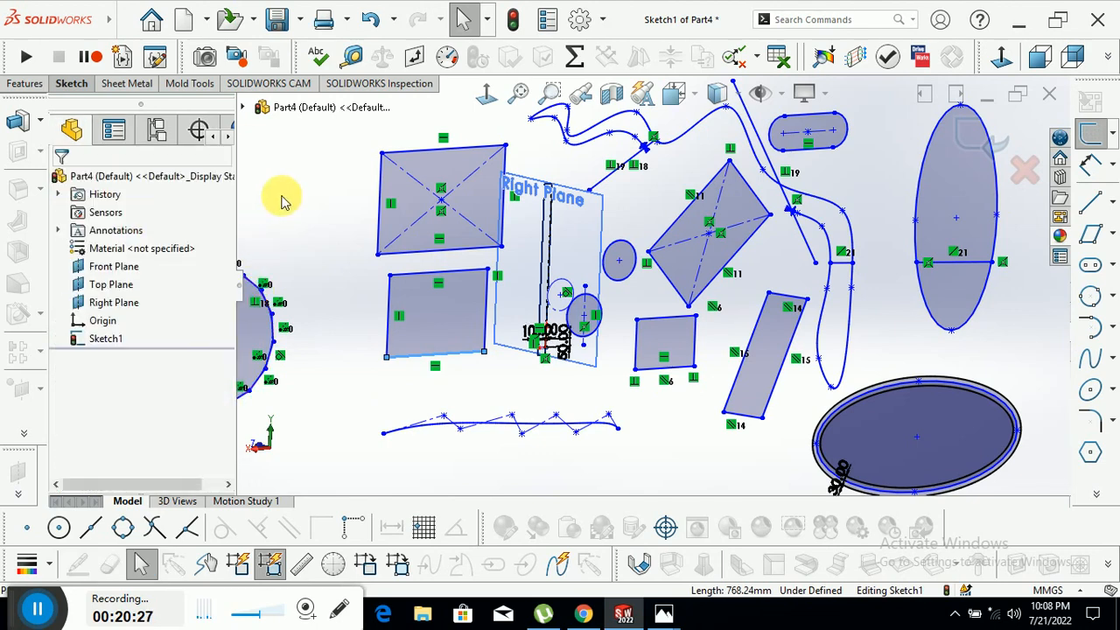
Step: Offset the lower large rectangle outward by 30 mm, with Bi-directional off and Select chain and Add dimensions on
{"action": "left_click", "coordinate": [1101, 500]}
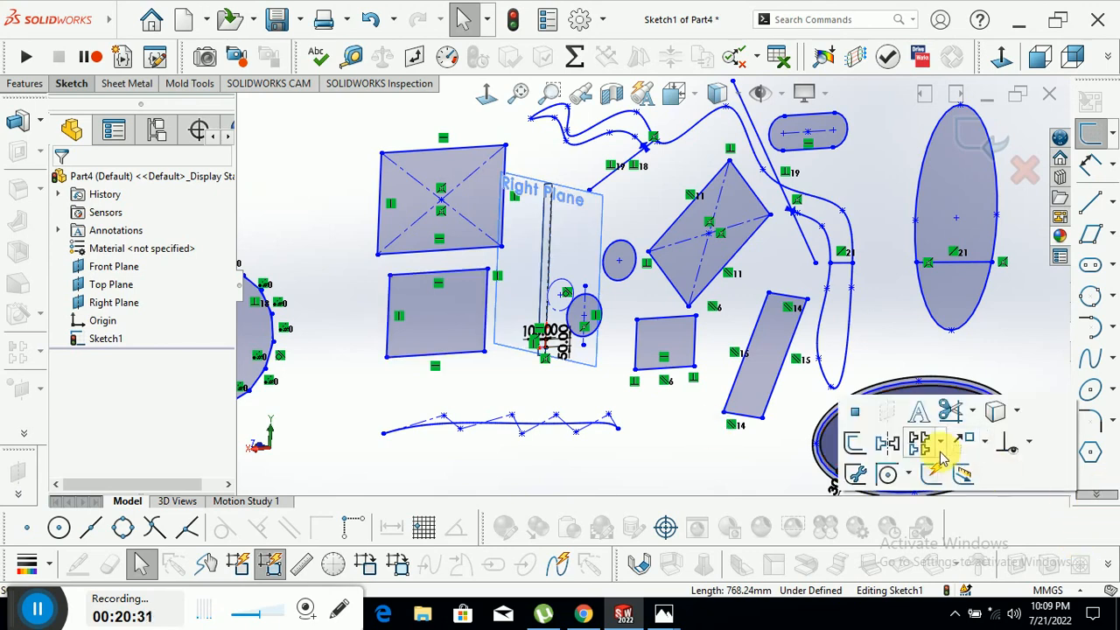
{"action": "left_click", "coordinate": [855, 442]}
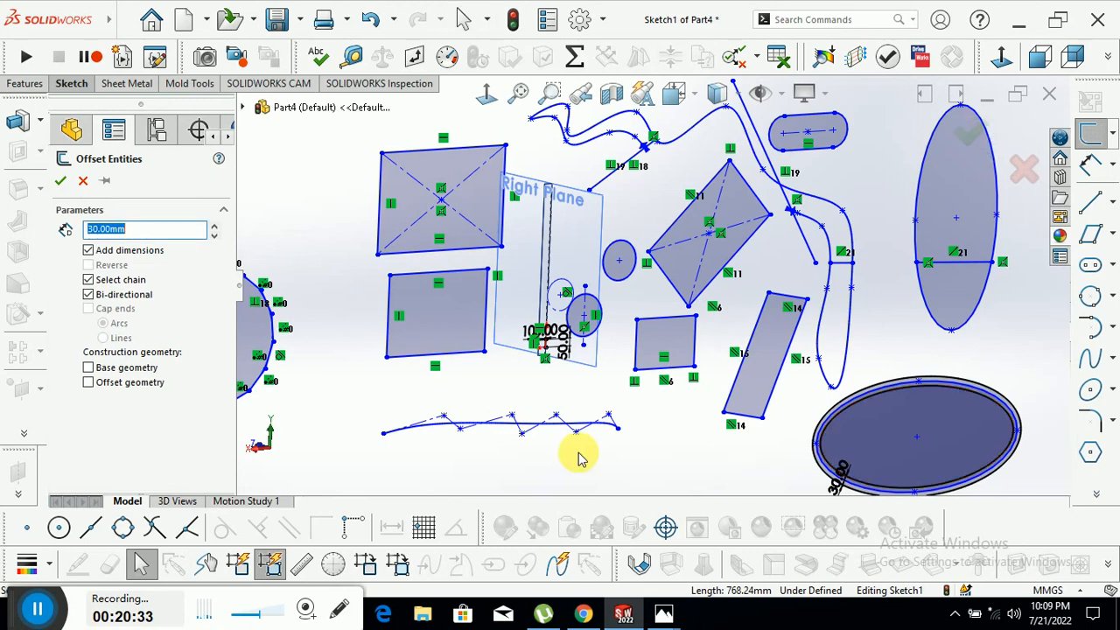
{"action": "left_click", "coordinate": [413, 357]}
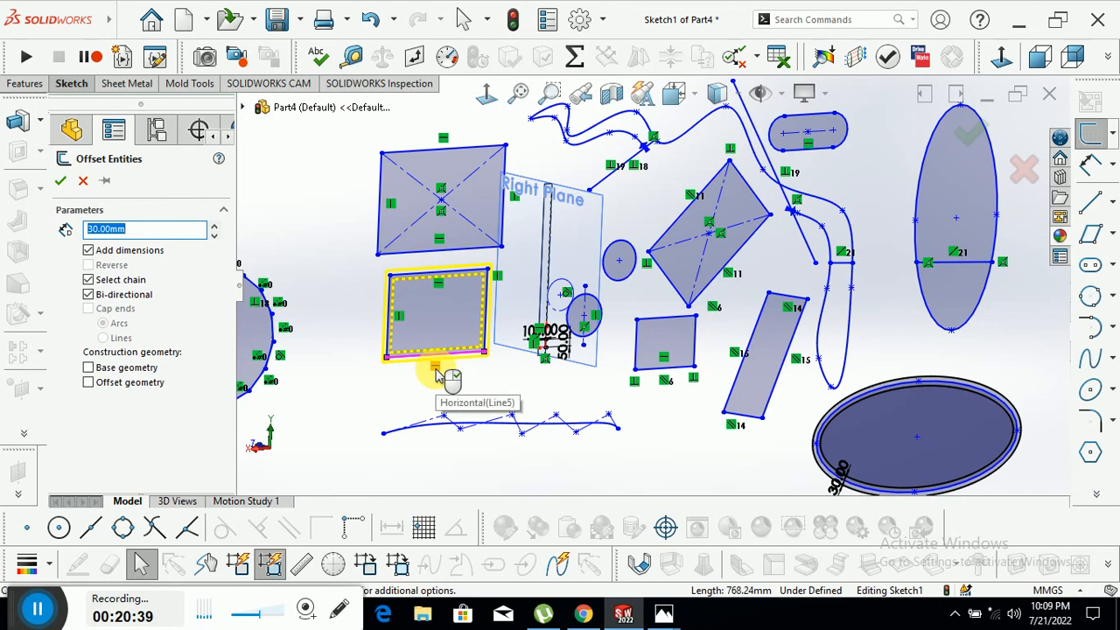
{"action": "left_click", "coordinate": [89, 294]}
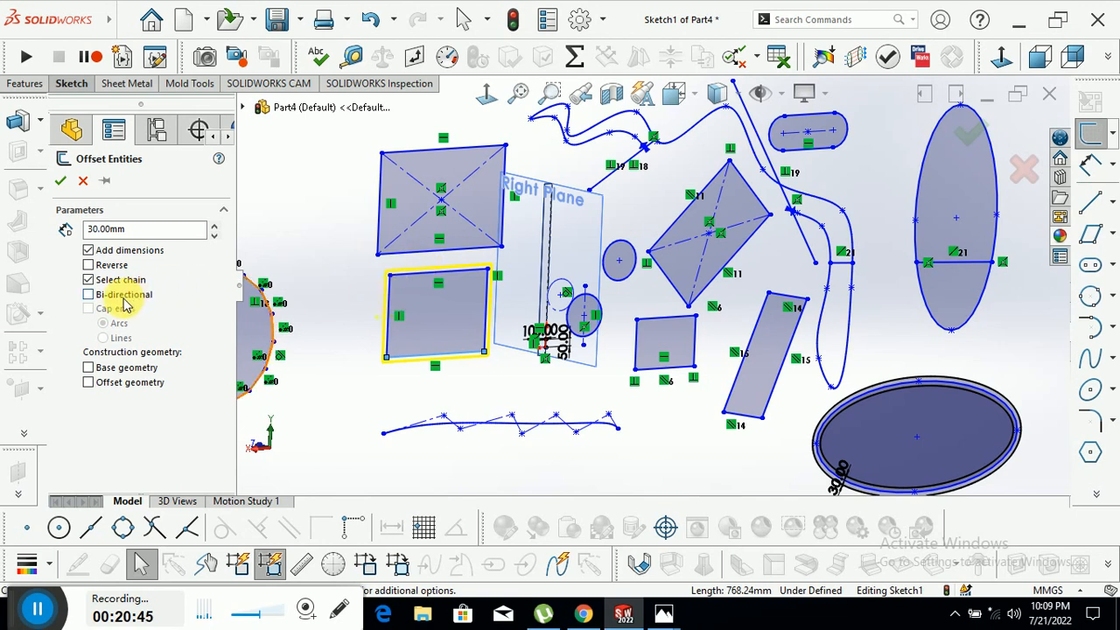
{"action": "left_click", "coordinate": [88, 280]}
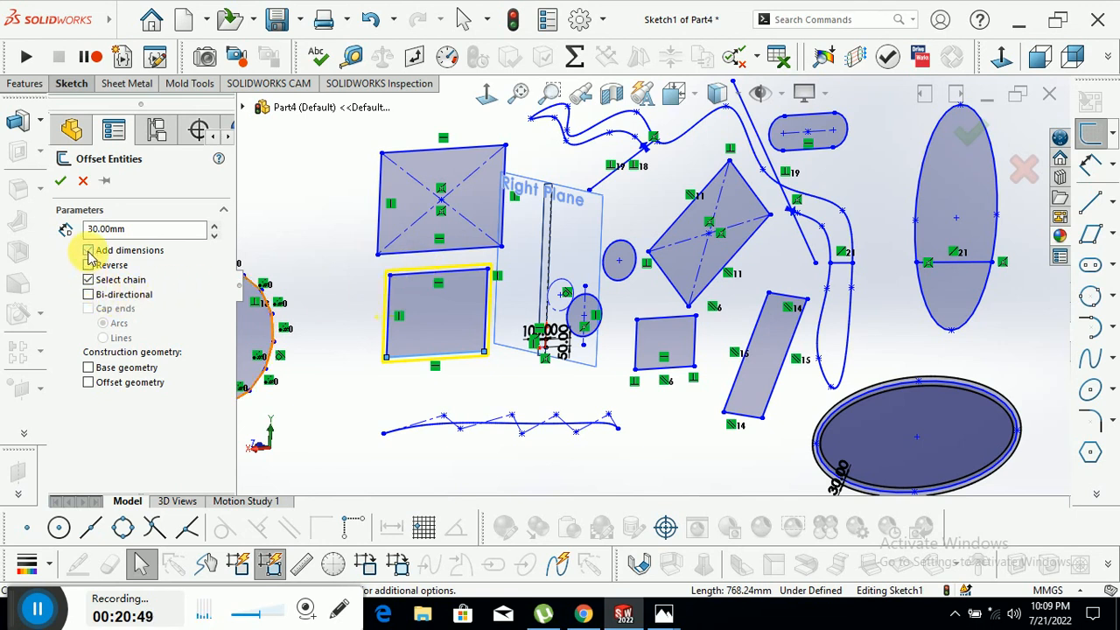
{"action": "left_click", "coordinate": [88, 266]}
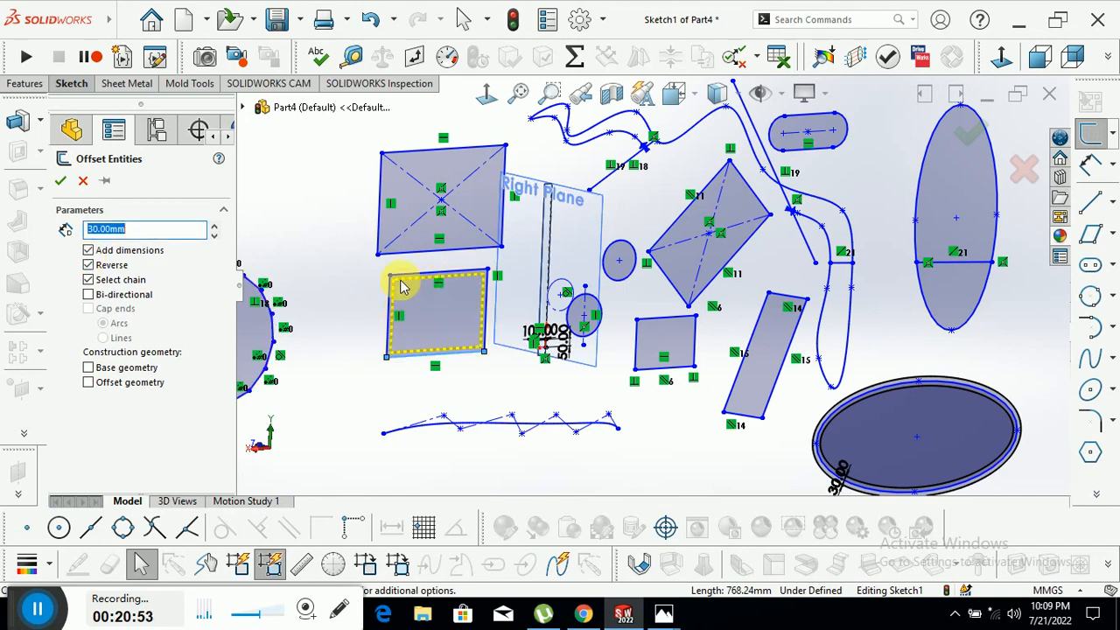
{"action": "left_click", "coordinate": [88, 265]}
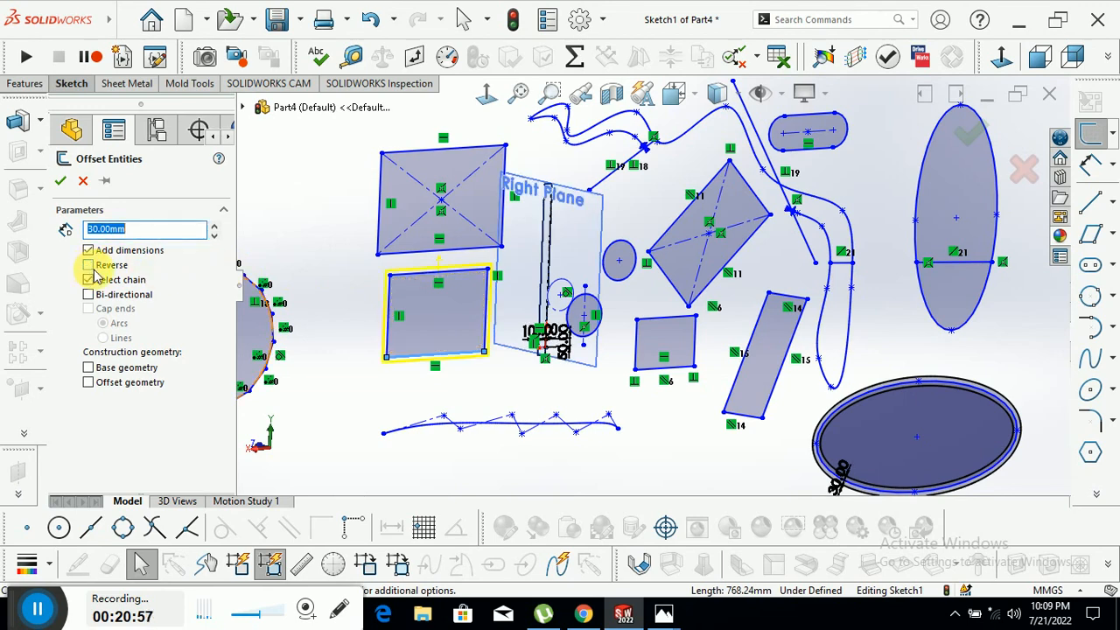
{"action": "left_click", "coordinate": [61, 183]}
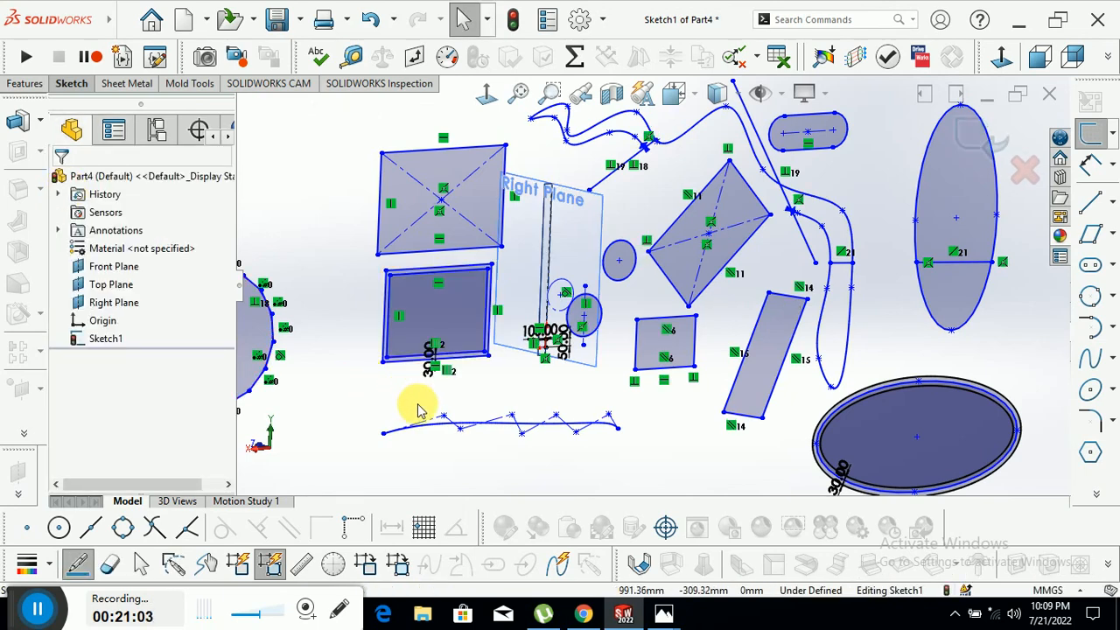
{"action": "mouse_move", "coordinate": [1104, 497]}
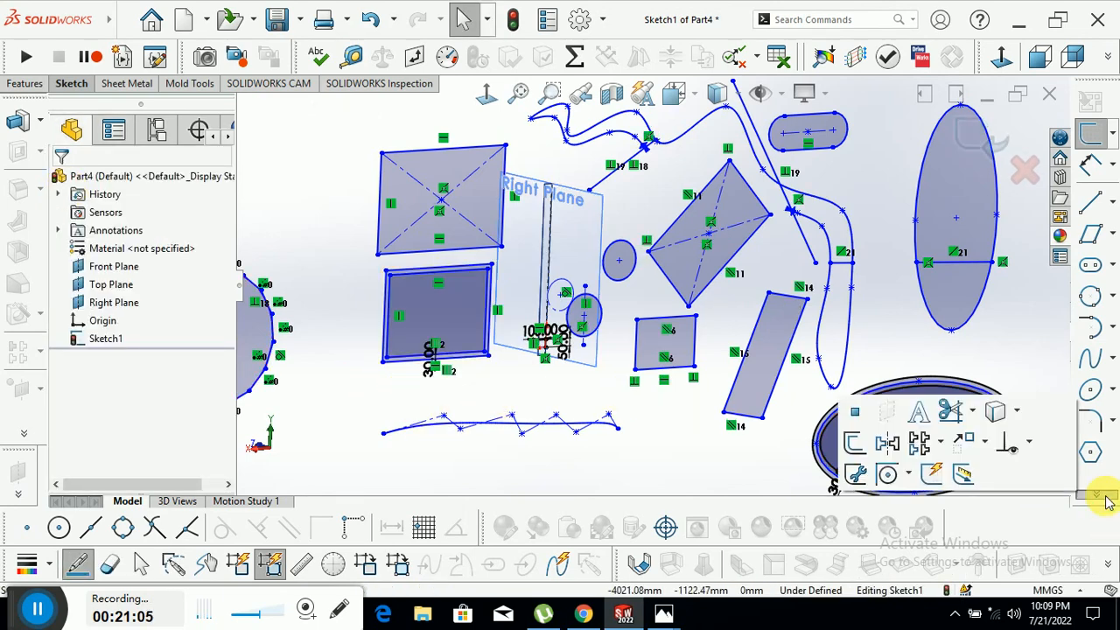